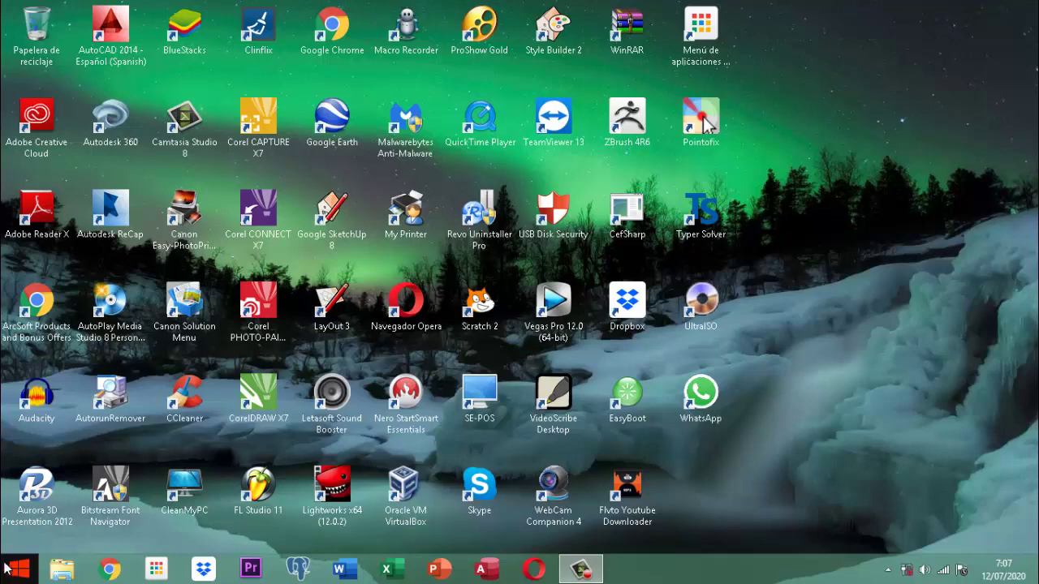
# Step: Open the Proyecto DataMining database from the versiones Base Datos folder, under documentos 2020 > proyecto DataMining on the DATA (D:) drive
pyautogui.click(62, 572)
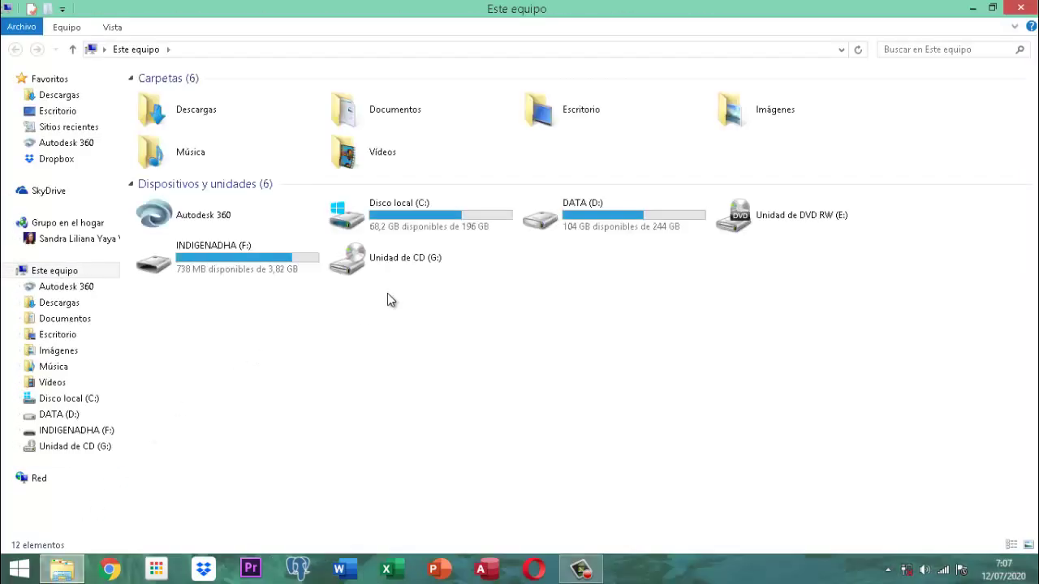
pyautogui.doubleClick(605, 214)
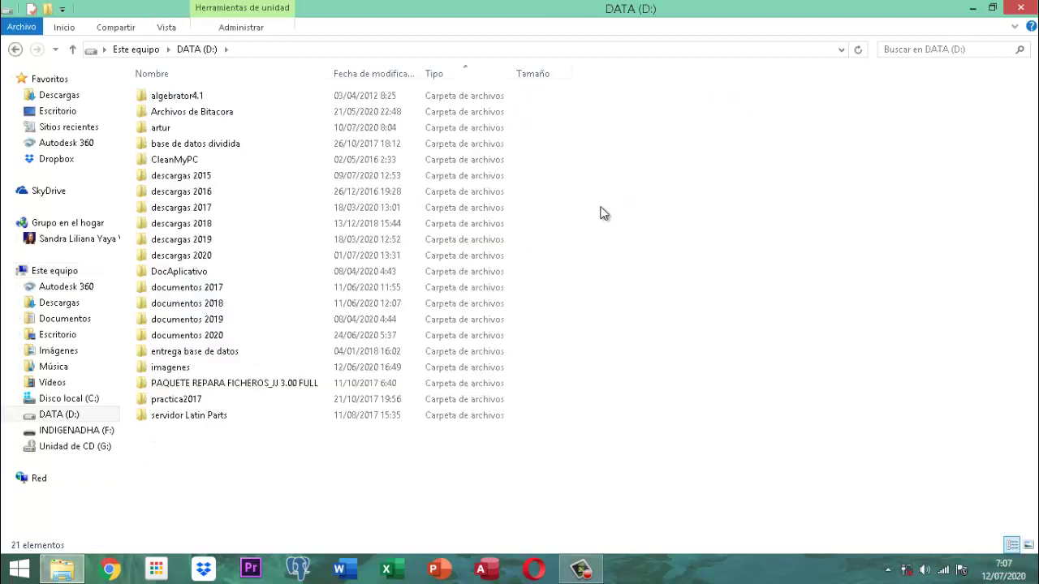
pyautogui.doubleClick(204, 336)
pyautogui.doubleClick(191, 300)
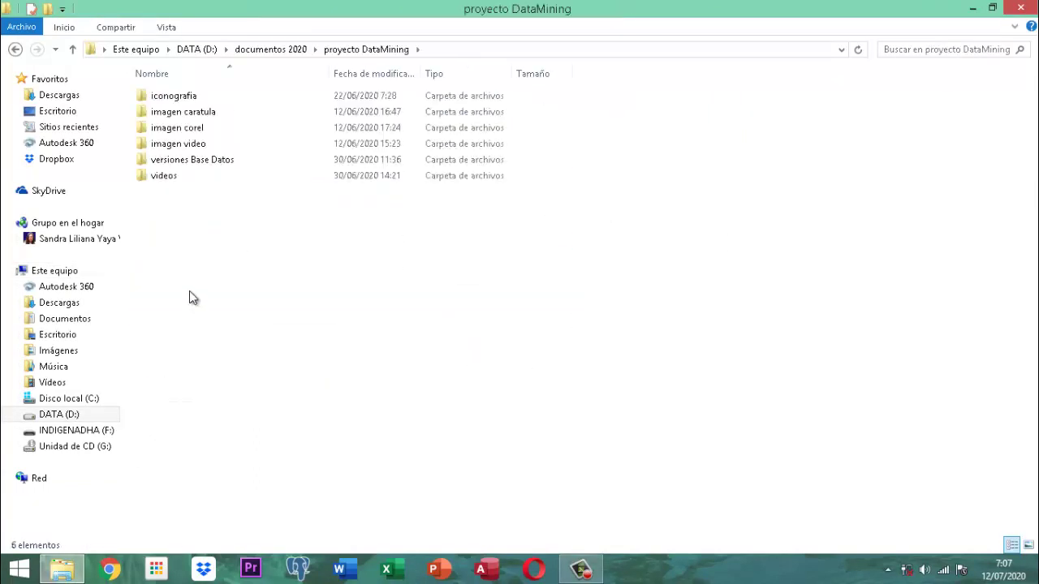
pyautogui.doubleClick(154, 160)
pyautogui.doubleClick(180, 97)
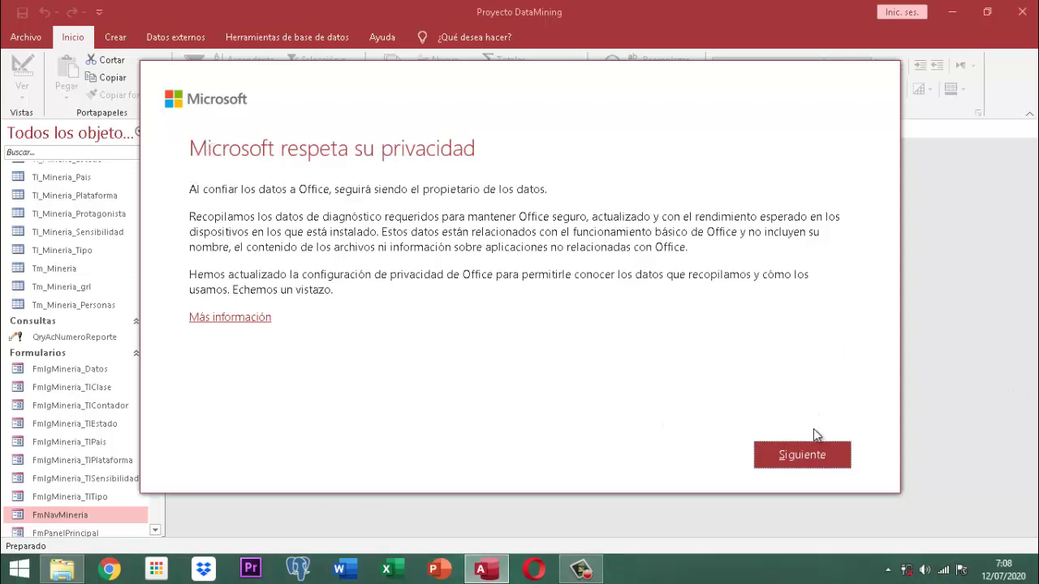
# Step: Complete the Microsoft privacy notice, choosing not to send optional data about Office
pyautogui.click(814, 455)
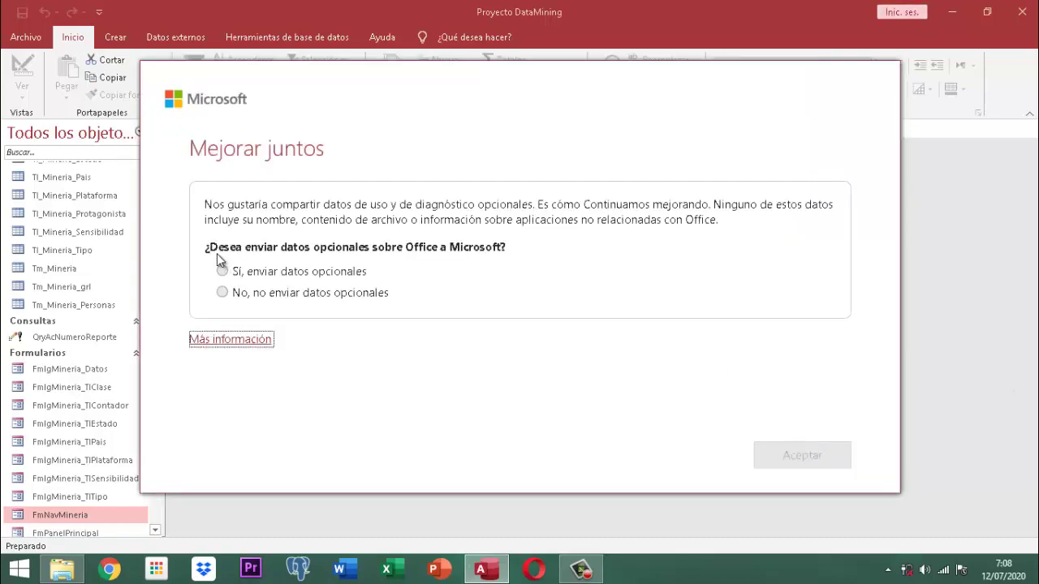
pyautogui.click(289, 297)
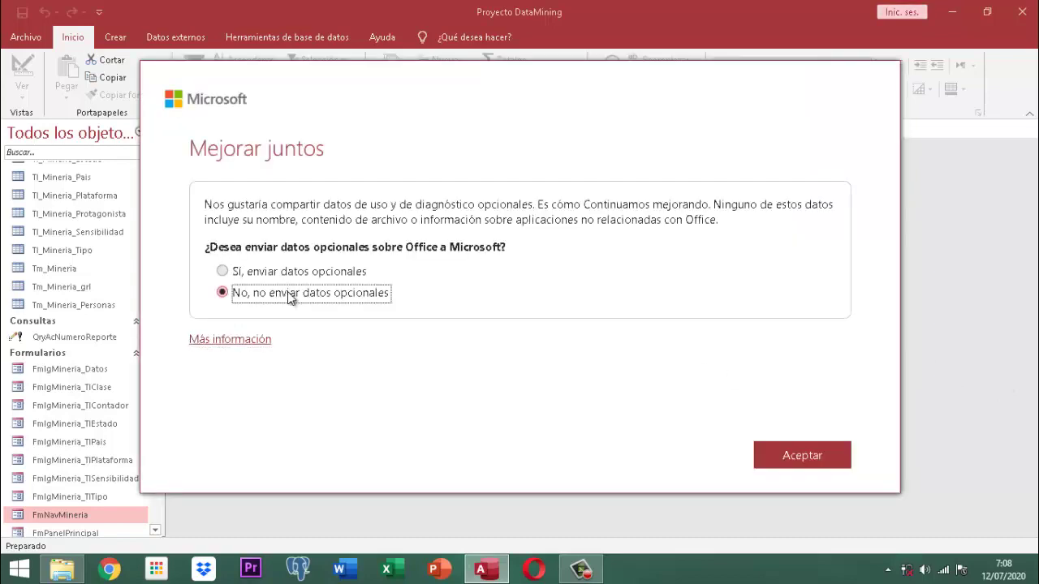
pyautogui.click(815, 454)
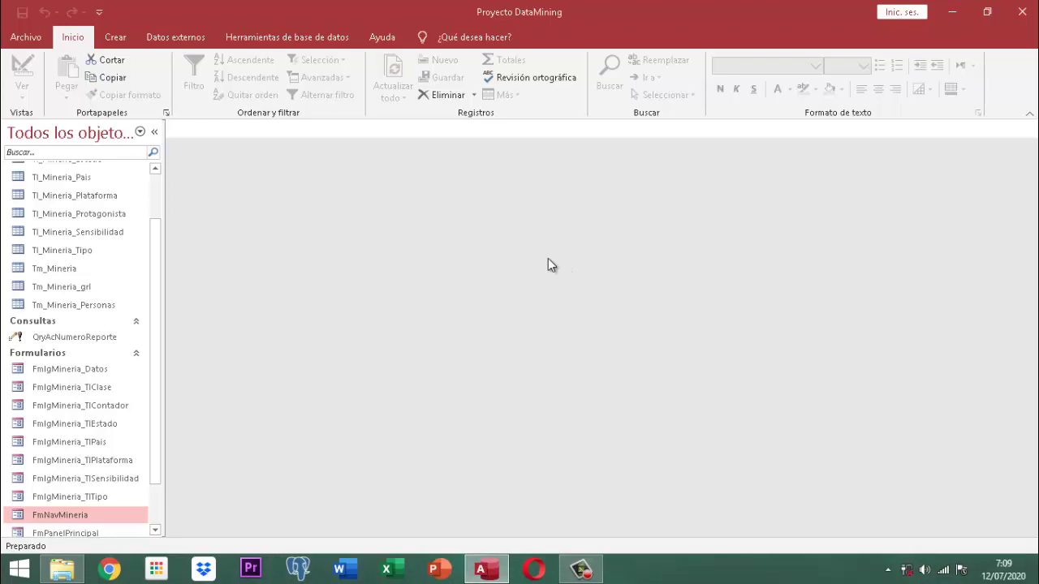
# Step: Open the FmIgMineria_Datos form, close and reopen it, and bring up its optional tables menu
pyautogui.click(70, 372)
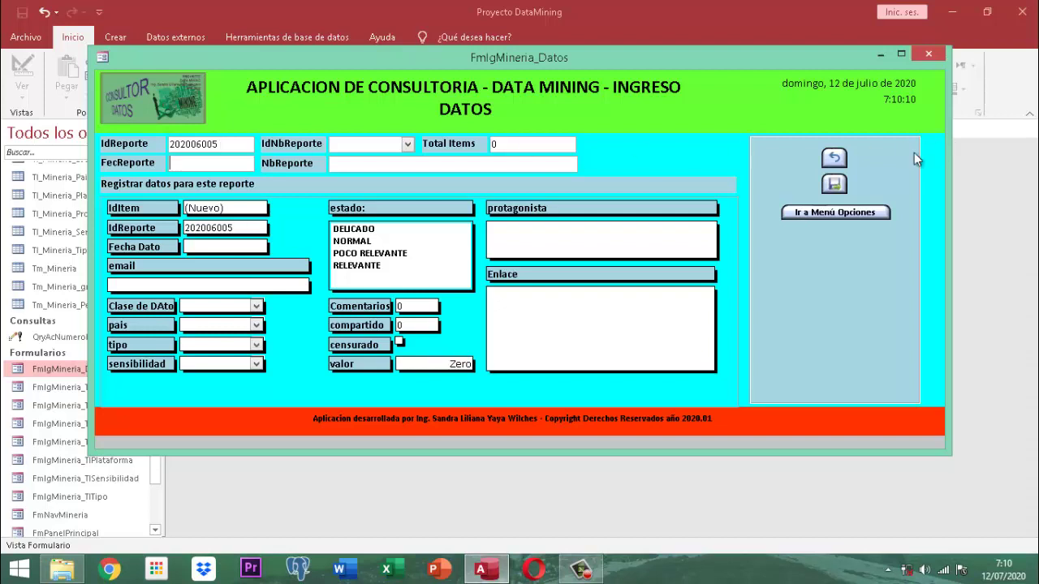
pyautogui.click(835, 158)
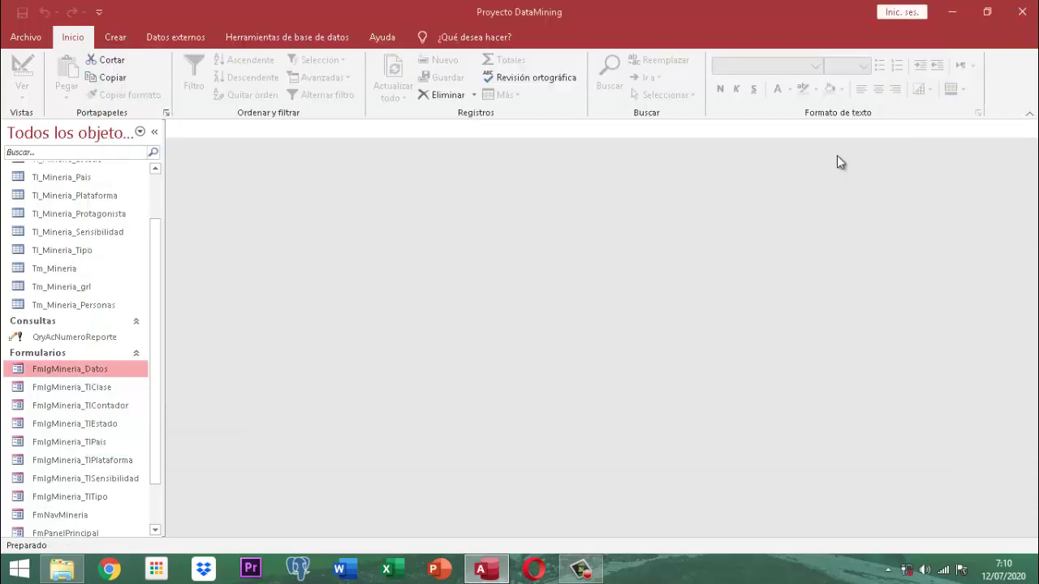
pyautogui.doubleClick(101, 369)
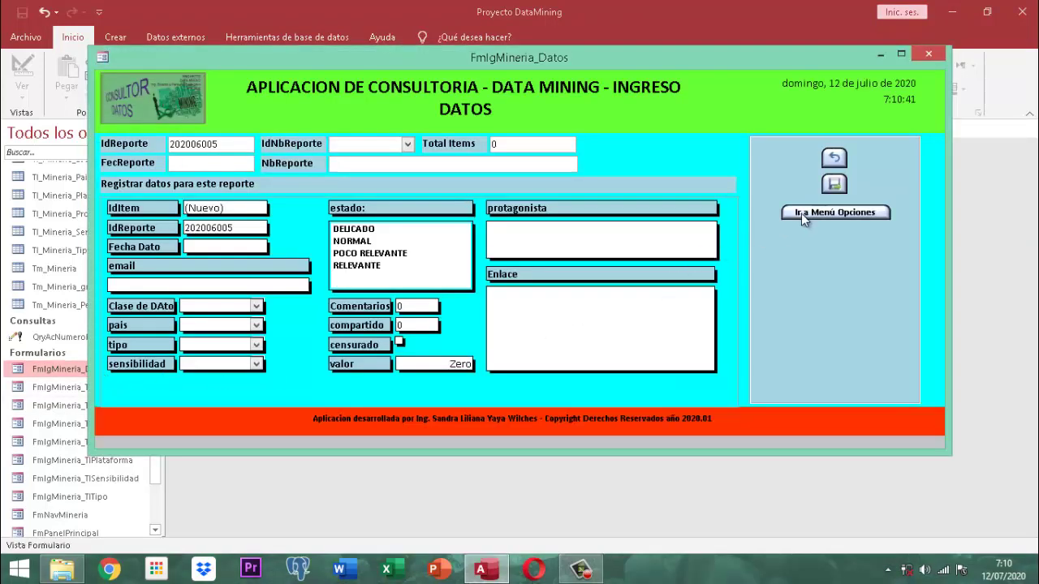
pyautogui.click(844, 213)
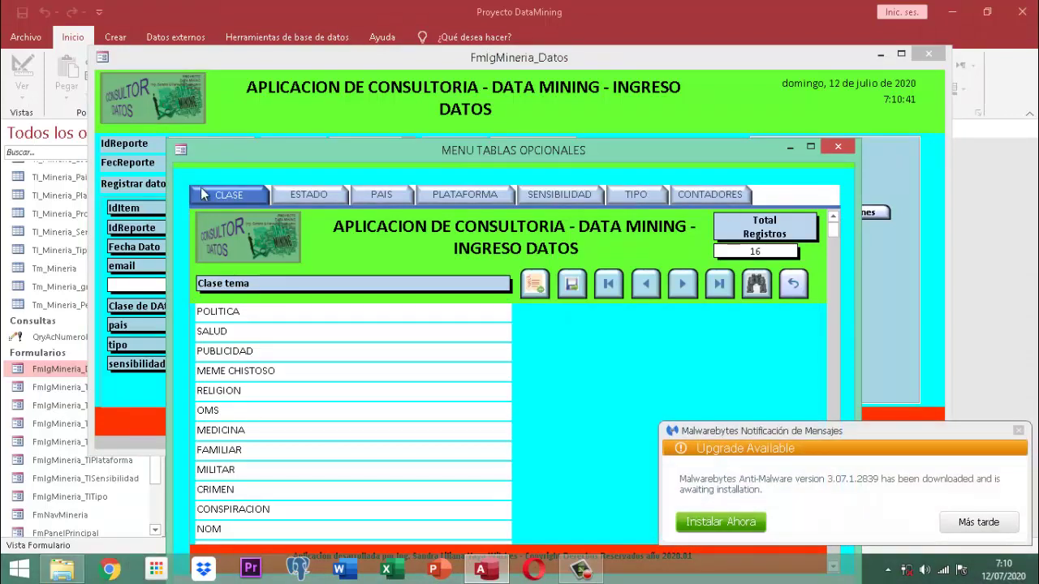
# Step: Examine the Clase, Estado, Pais, Plataforma, Sensibilidad, Tipo and Contadores pages of the optional tables menu and close it
pyautogui.click(294, 196)
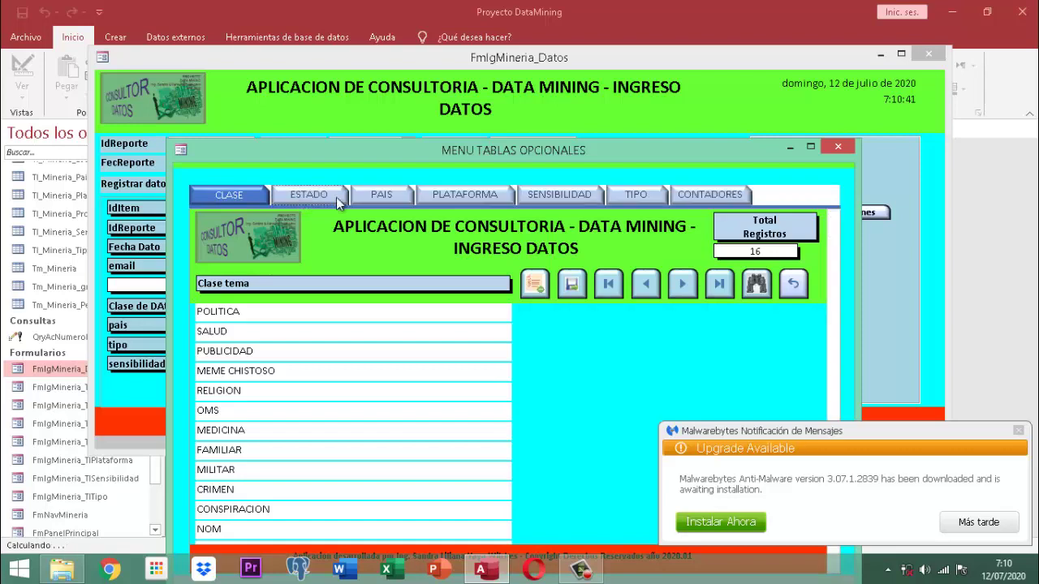
pyautogui.click(378, 197)
pyautogui.click(465, 194)
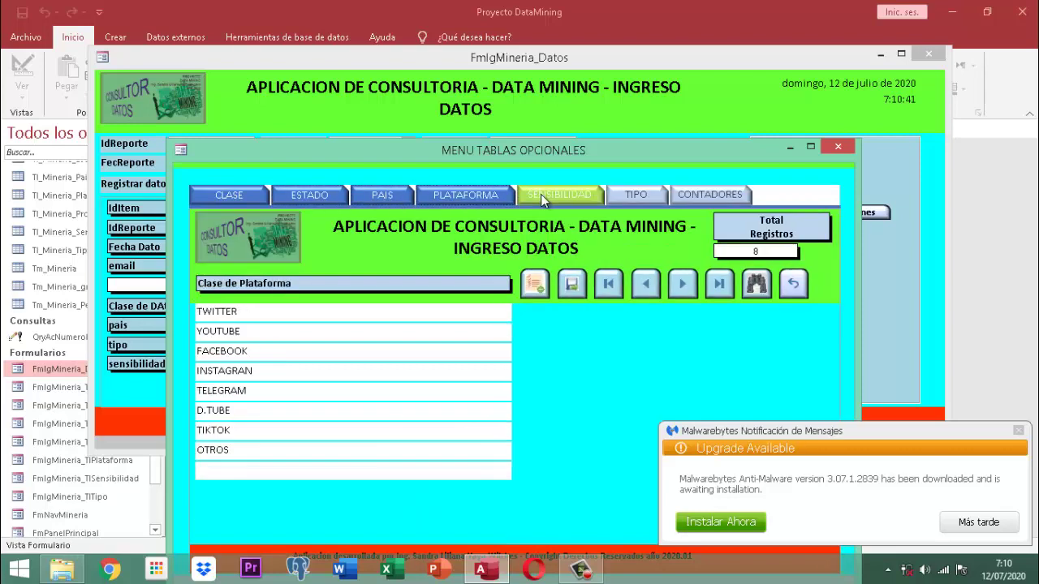
pyautogui.click(540, 193)
pyautogui.click(617, 198)
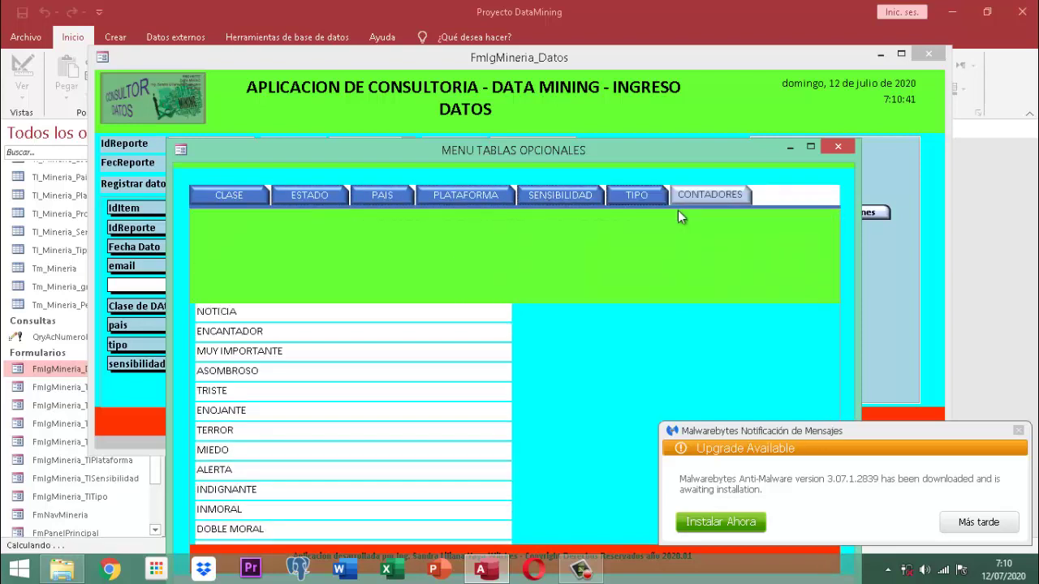
pyautogui.click(707, 199)
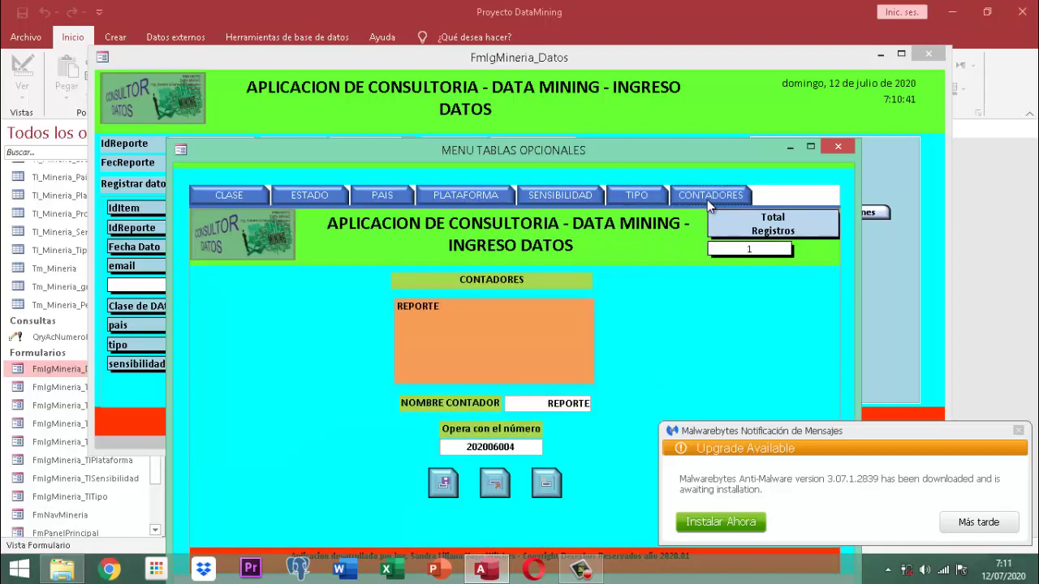
pyautogui.click(1019, 432)
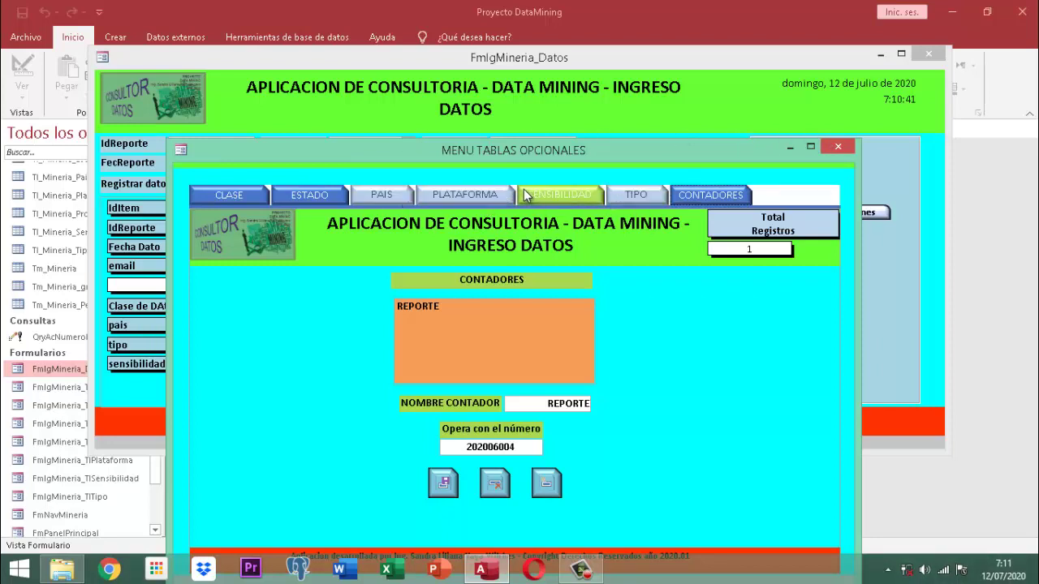
pyautogui.click(227, 199)
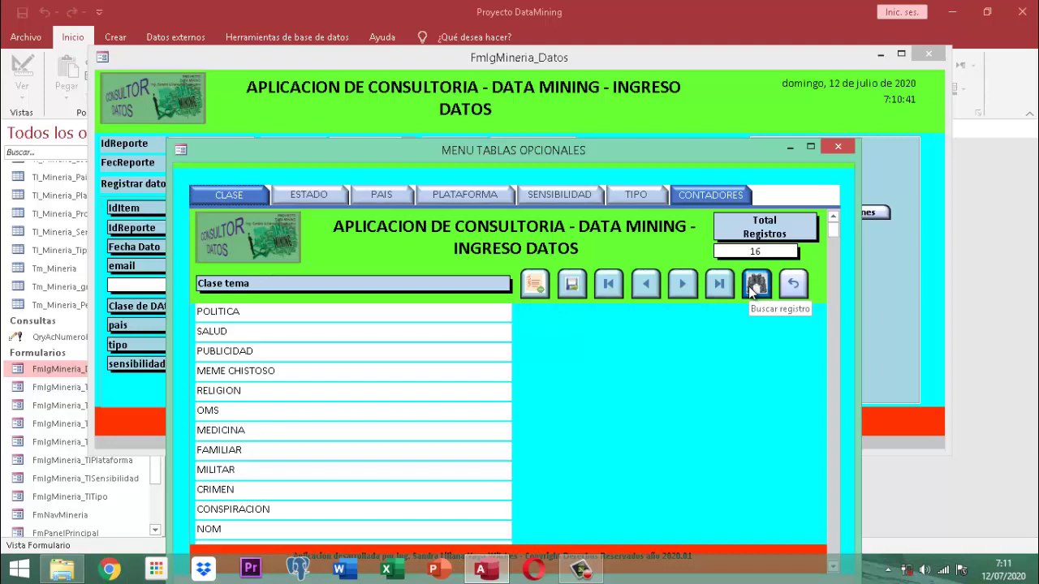
pyautogui.click(836, 146)
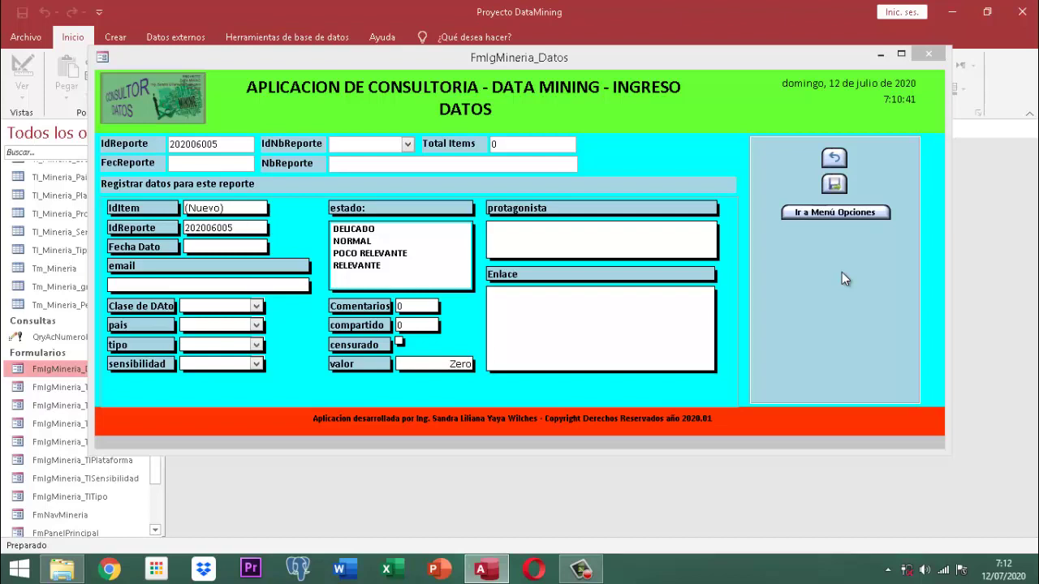
# Step: Exit the FmIgMineria_Datos form through its own return command, declining the forced close, and repeat the exit on the reopened form
pyautogui.click(930, 56)
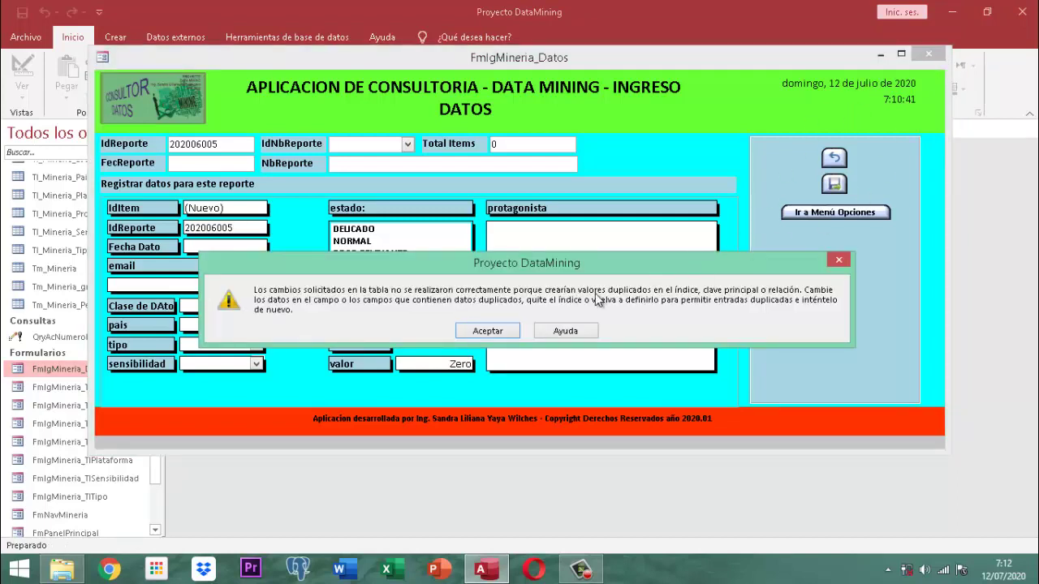
pyautogui.click(487, 331)
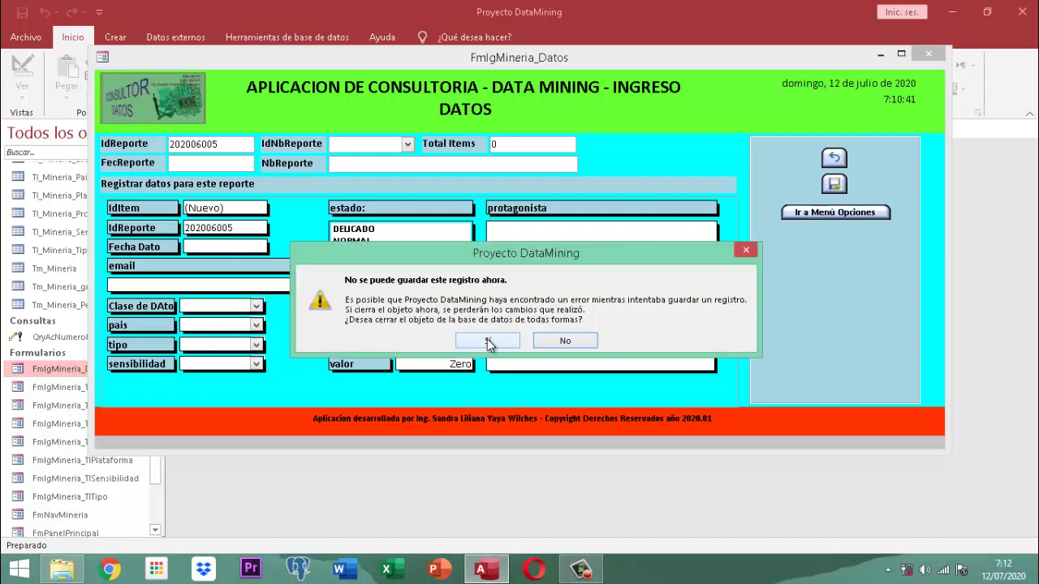
pyautogui.click(561, 341)
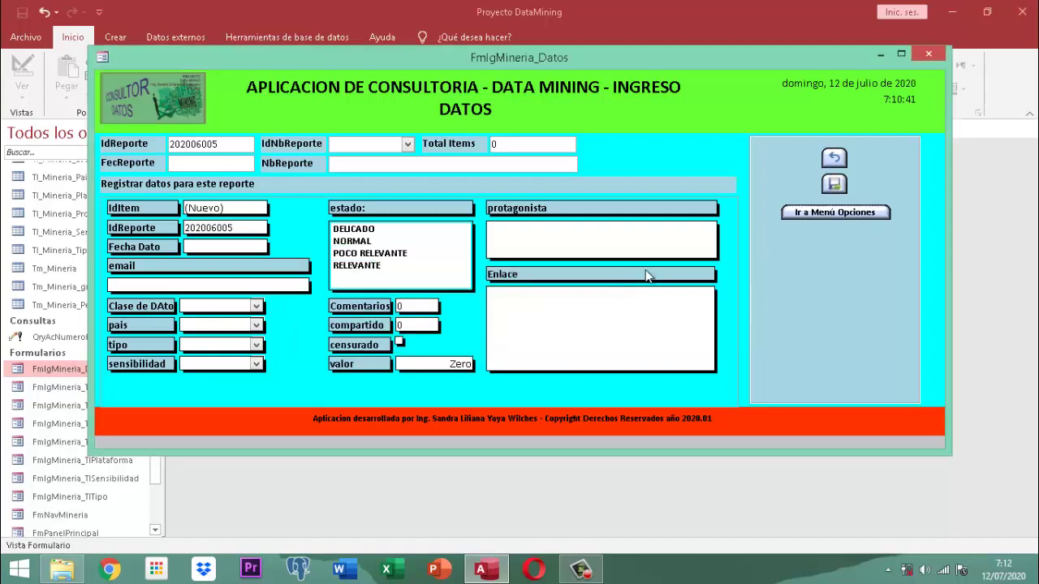
pyautogui.click(834, 159)
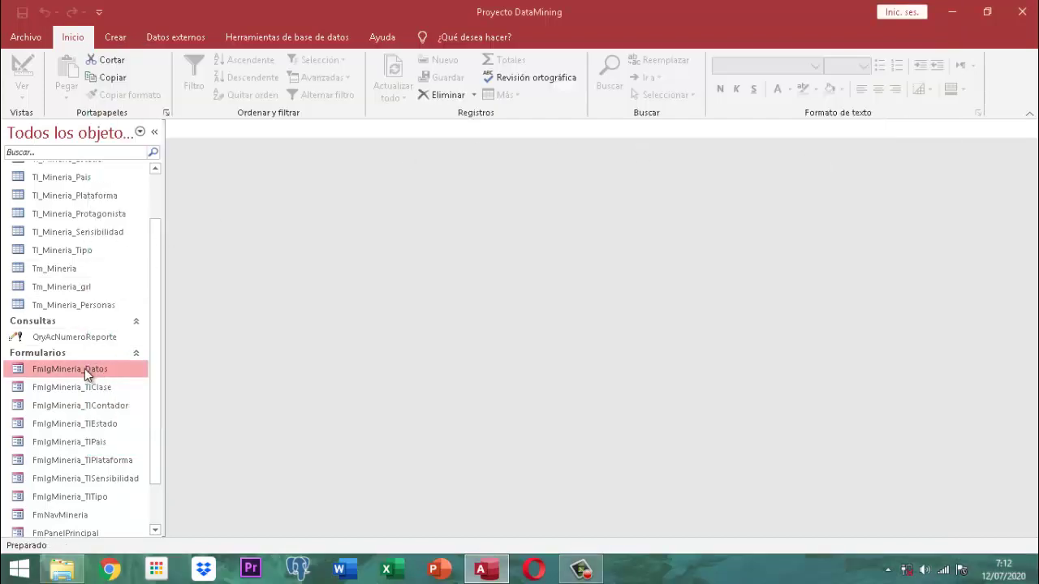
pyautogui.doubleClick(84, 368)
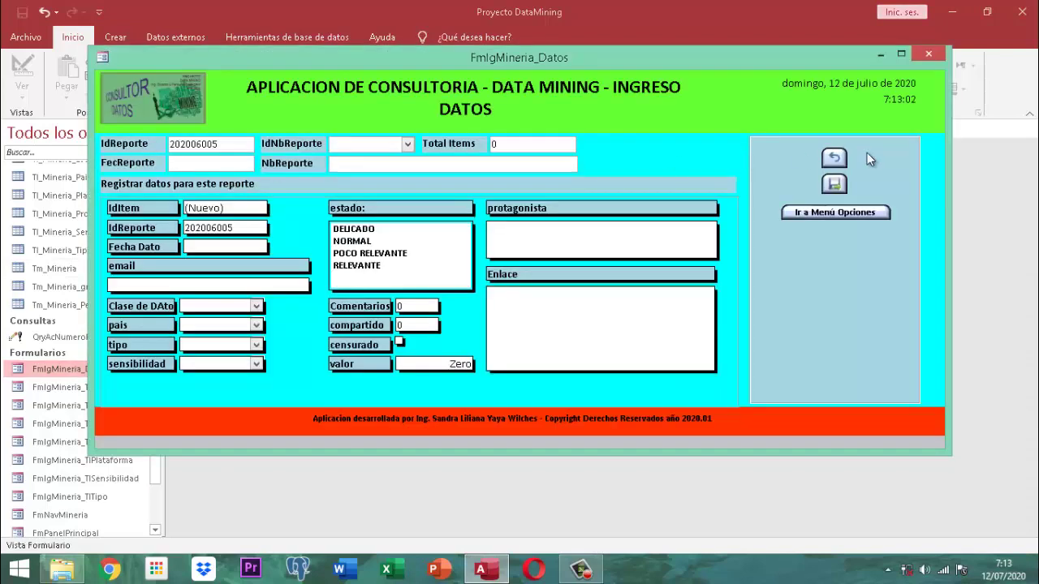
pyautogui.click(835, 159)
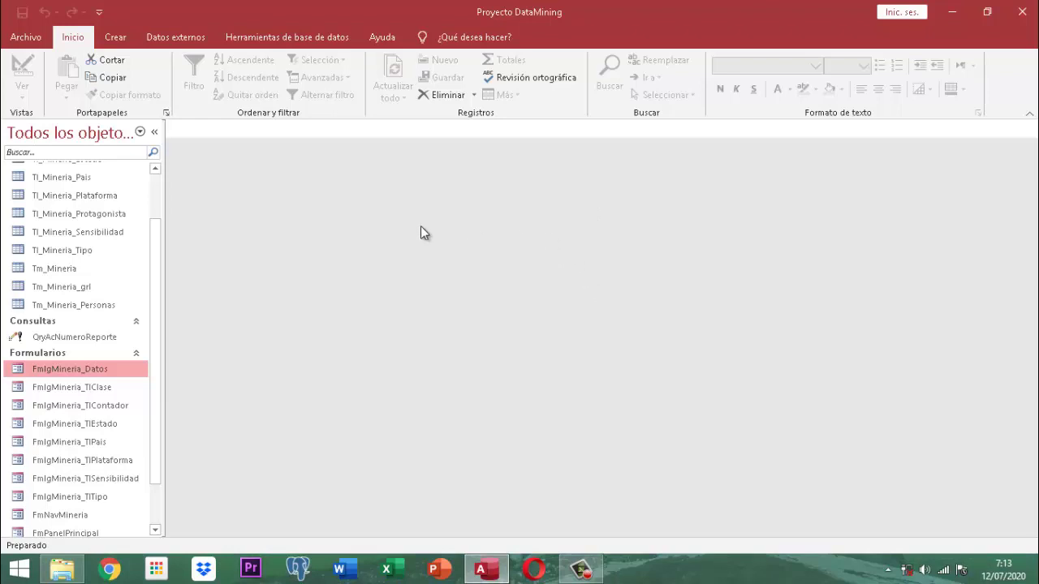
# Step: Delete the incomplete record with IdReporte 202006005 from the Tm_Mineria_grl table and close the table
pyautogui.doubleClick(50, 289)
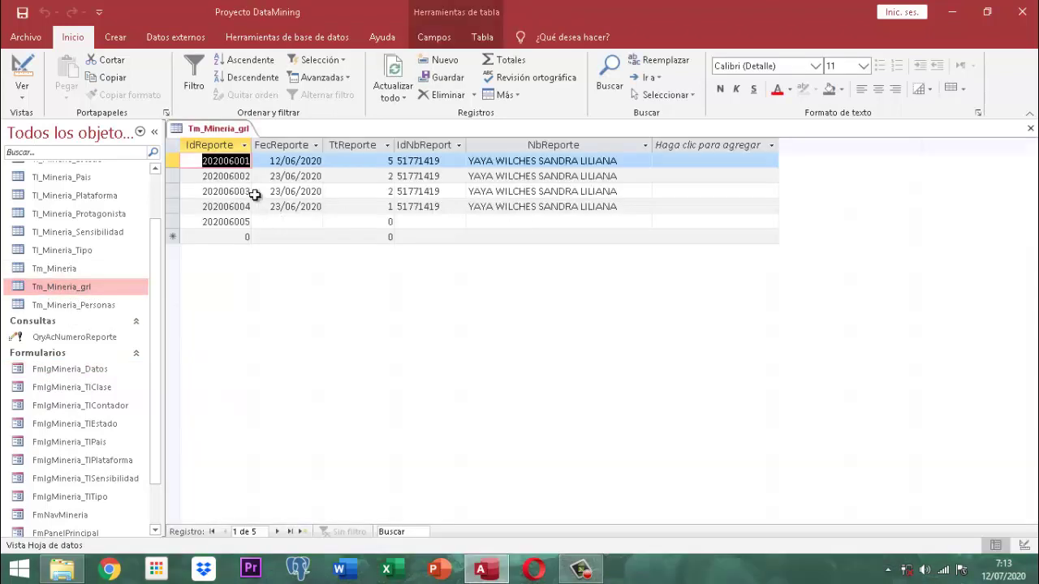
pyautogui.click(172, 222)
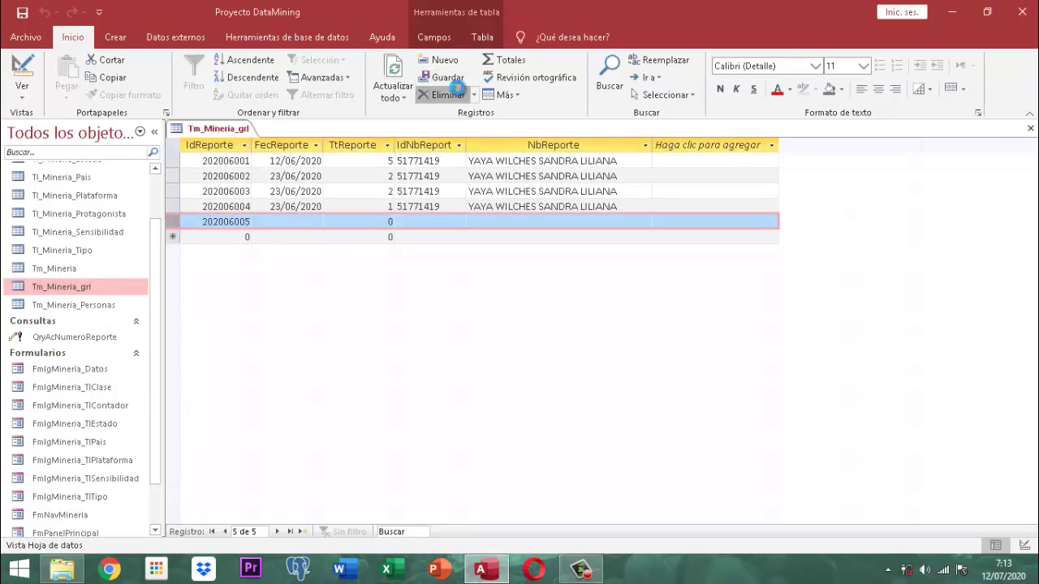
pyautogui.click(446, 94)
pyautogui.click(487, 336)
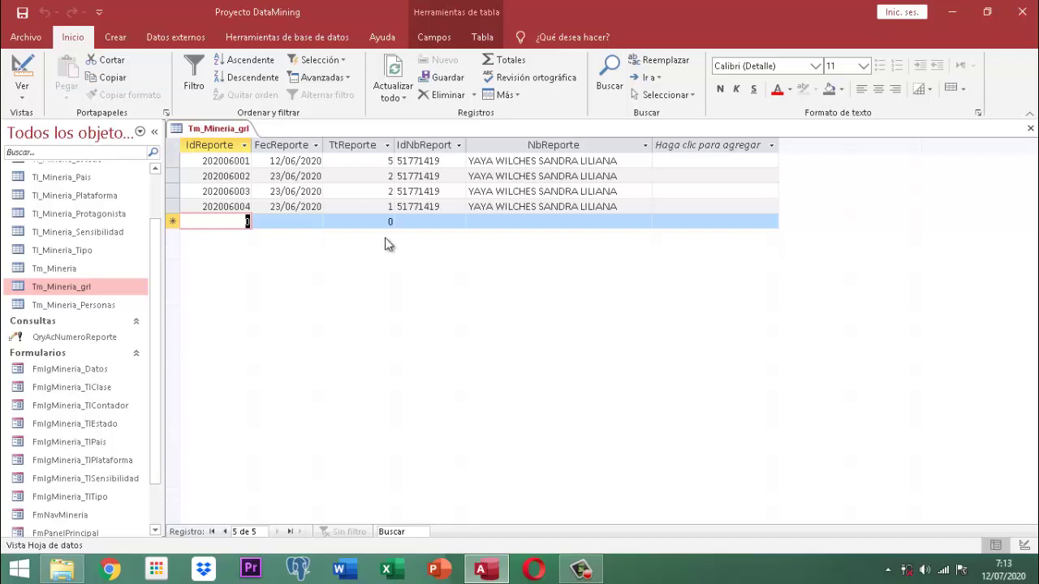
pyautogui.rightClick(233, 136)
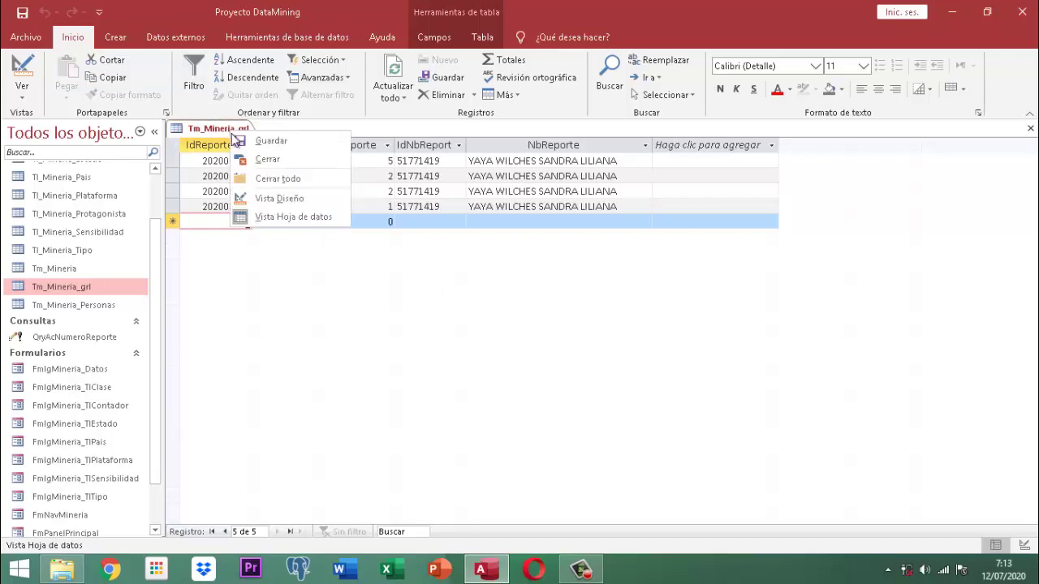
pyautogui.click(269, 161)
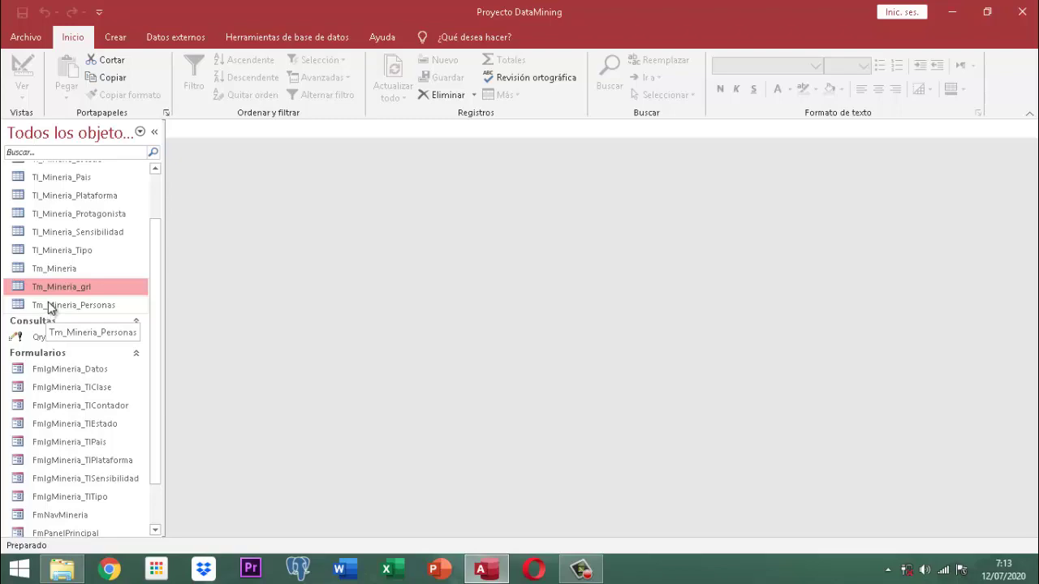
# Step: Check the Tm_Mineria table for records of the deleted report, close it and review the remaining forms in the object list
pyautogui.click(72, 268)
pyautogui.doubleClick(72, 268)
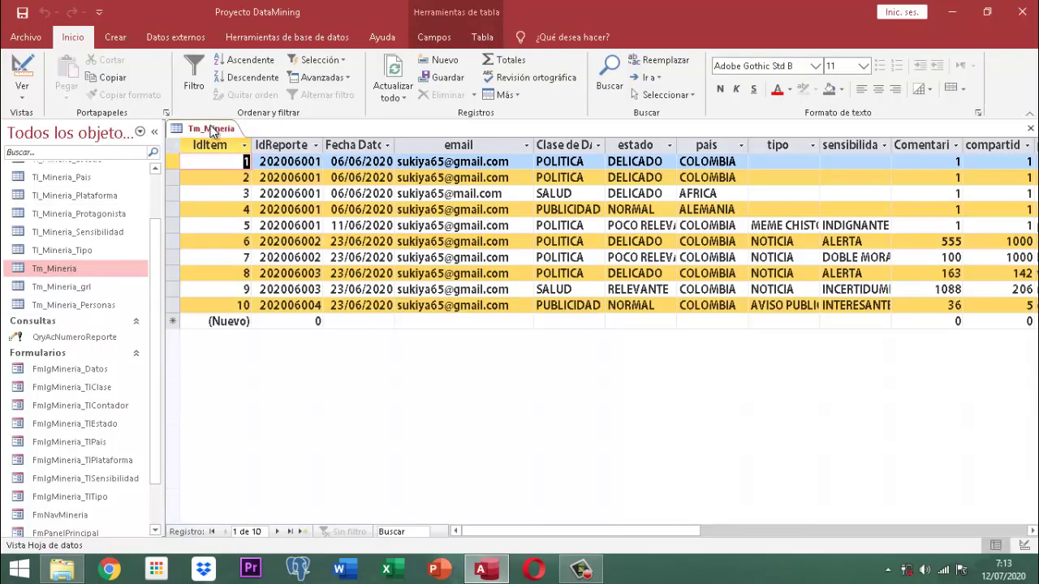
pyautogui.rightClick(214, 130)
pyautogui.click(248, 156)
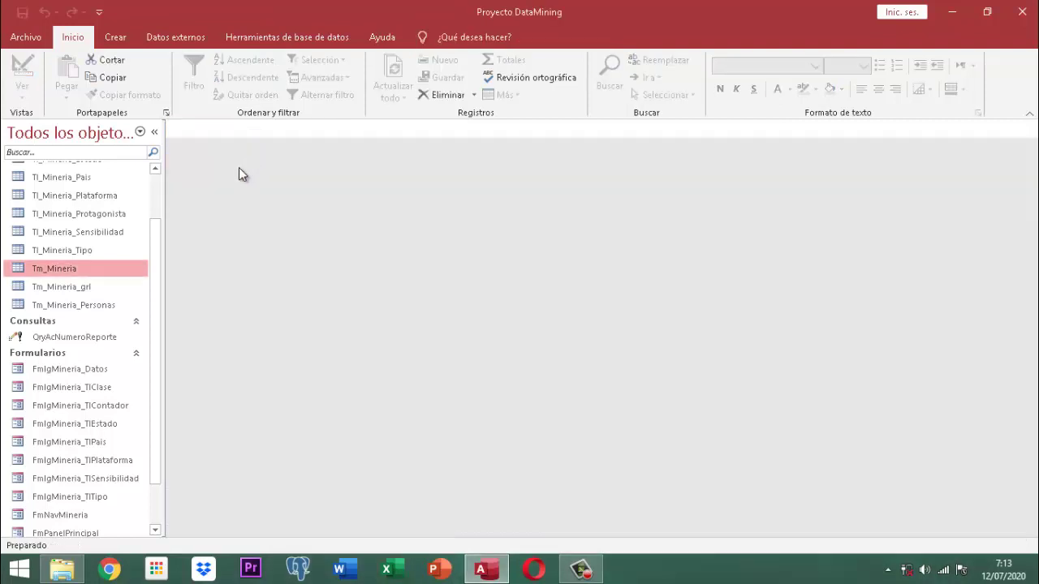
pyautogui.moveTo(155, 404); pyautogui.dragTo(158, 499)
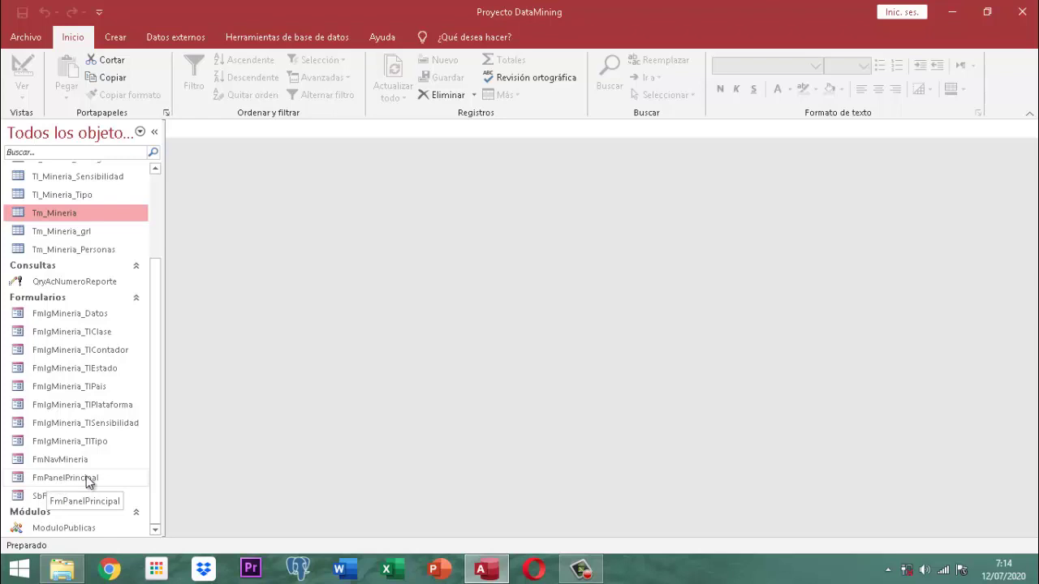
# Step: Minimize the database and folder windows and launch Pointofix from the desktop
pyautogui.click(954, 17)
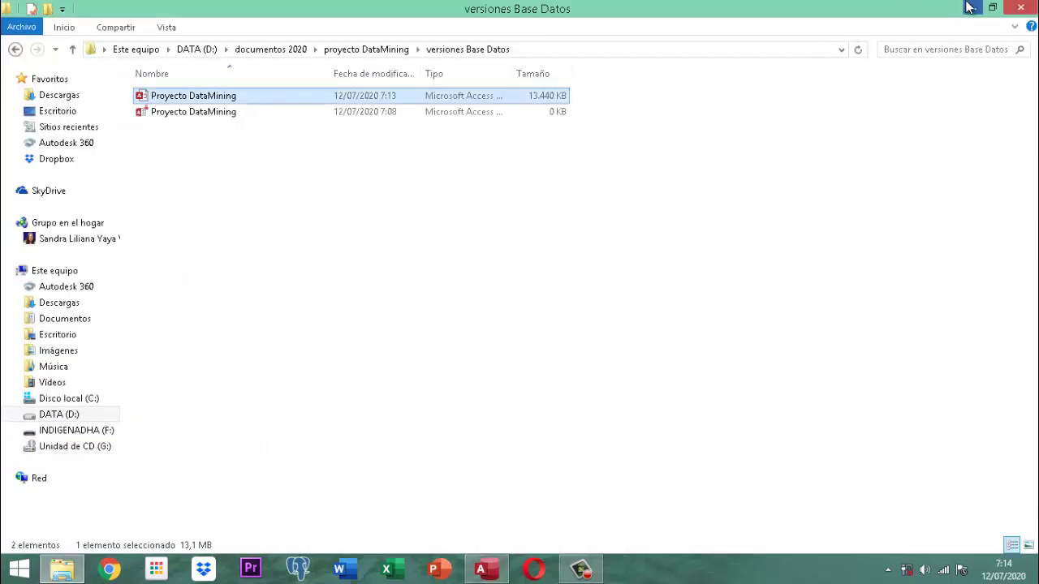
pyautogui.click(967, 8)
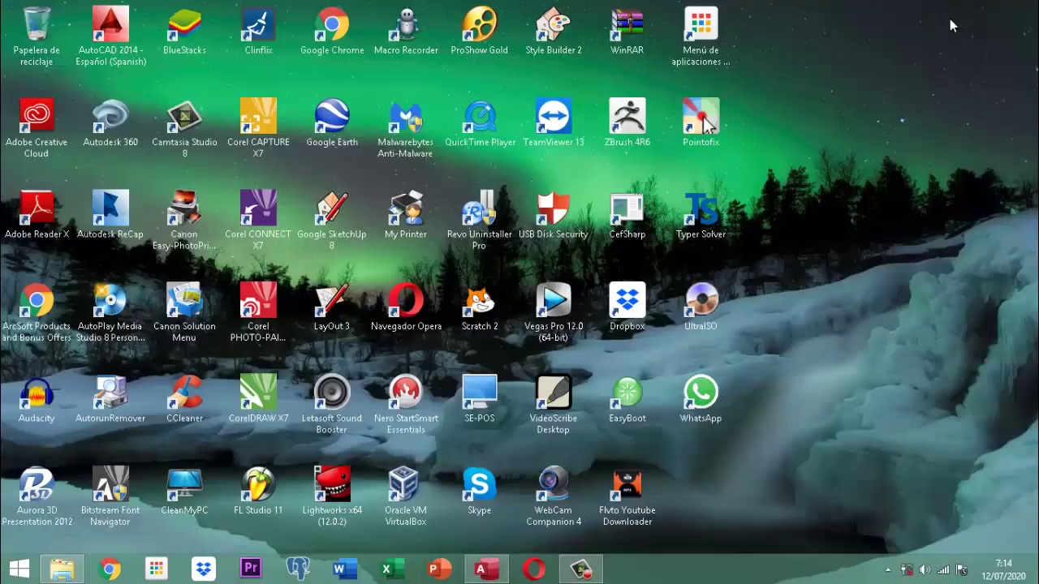
pyautogui.click(708, 123)
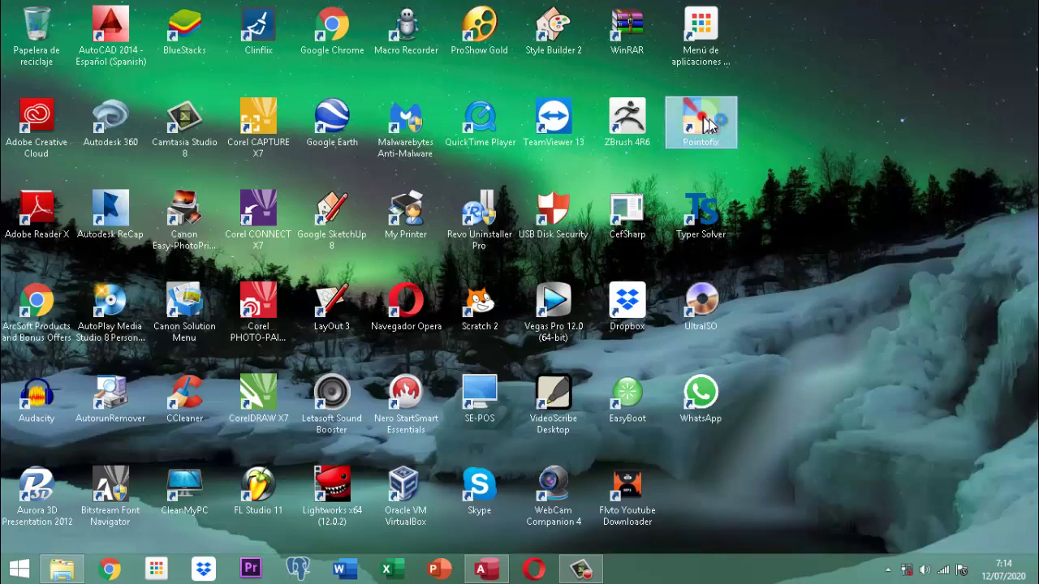
# Step: Launch Pointofix, switch back to the Access database, move the annotation toolbar clear of the window controls and start annotating
pyautogui.doubleClick(707, 120)
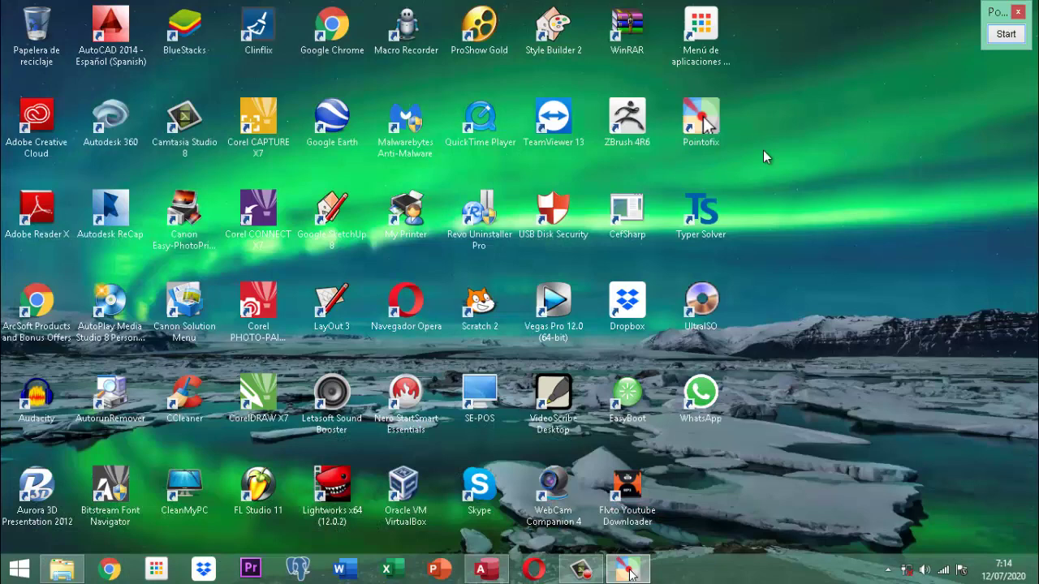
pyautogui.click(485, 570)
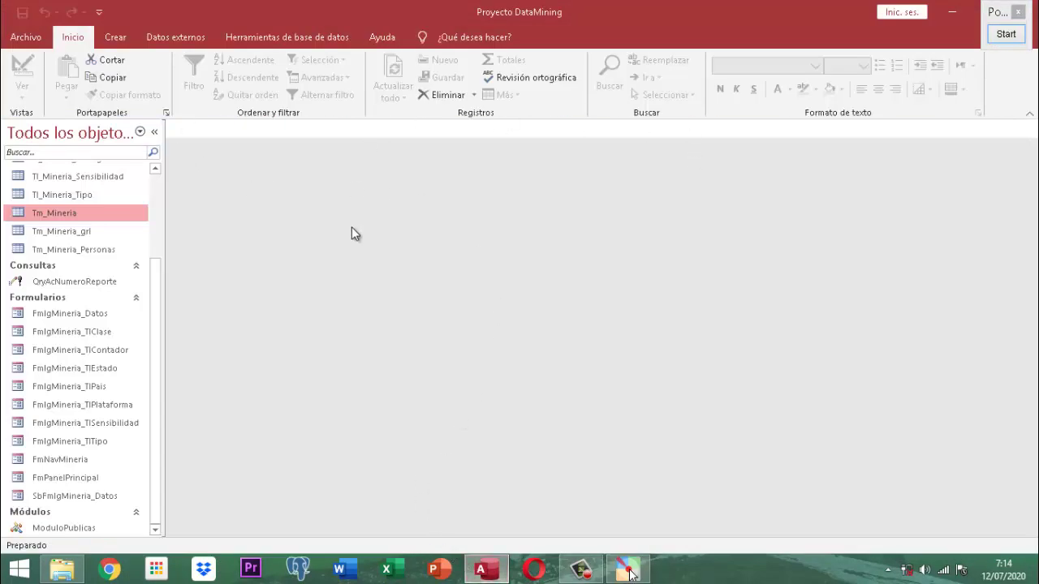
pyautogui.click(1005, 36)
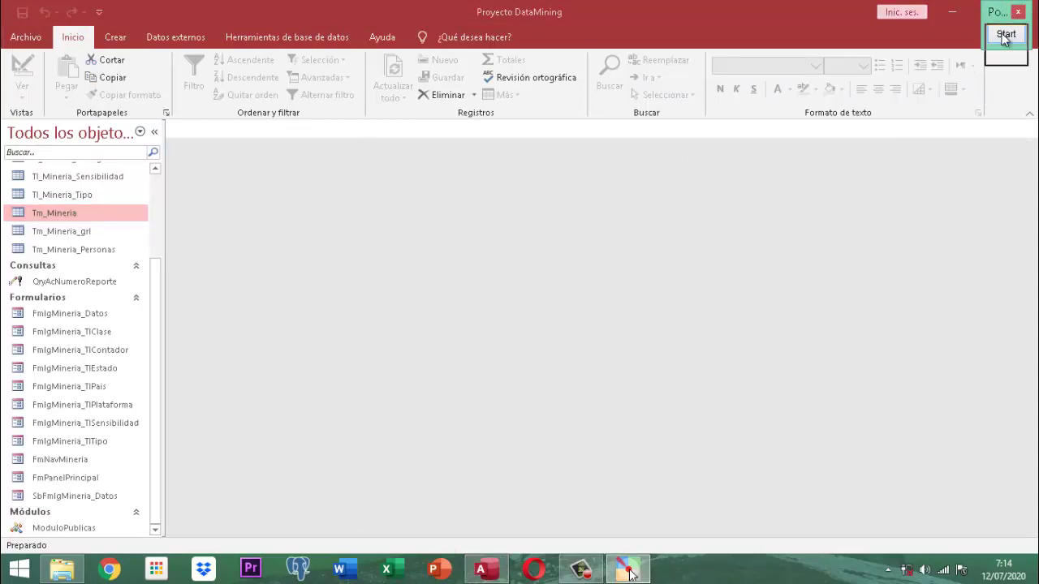
pyautogui.moveTo(1001, 156); pyautogui.dragTo(997, 180)
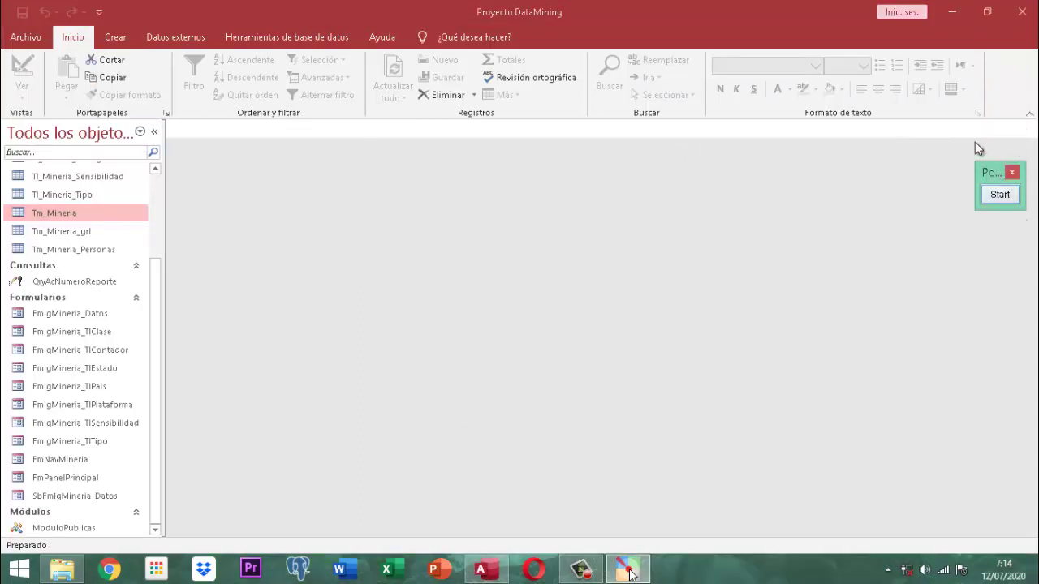
pyautogui.click(999, 196)
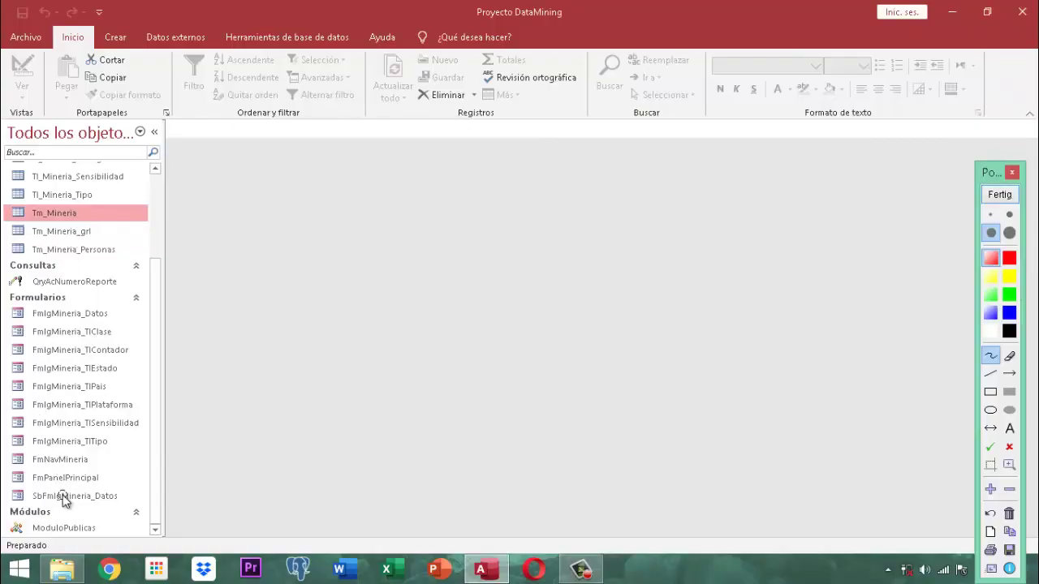
# Step: Examine the FmNavMineria, FmPanelPrincipal and SbFmIgMineria_Datos entries in the magnified object list, and end the annotation mode
pyautogui.scroll(3, 63, 484)
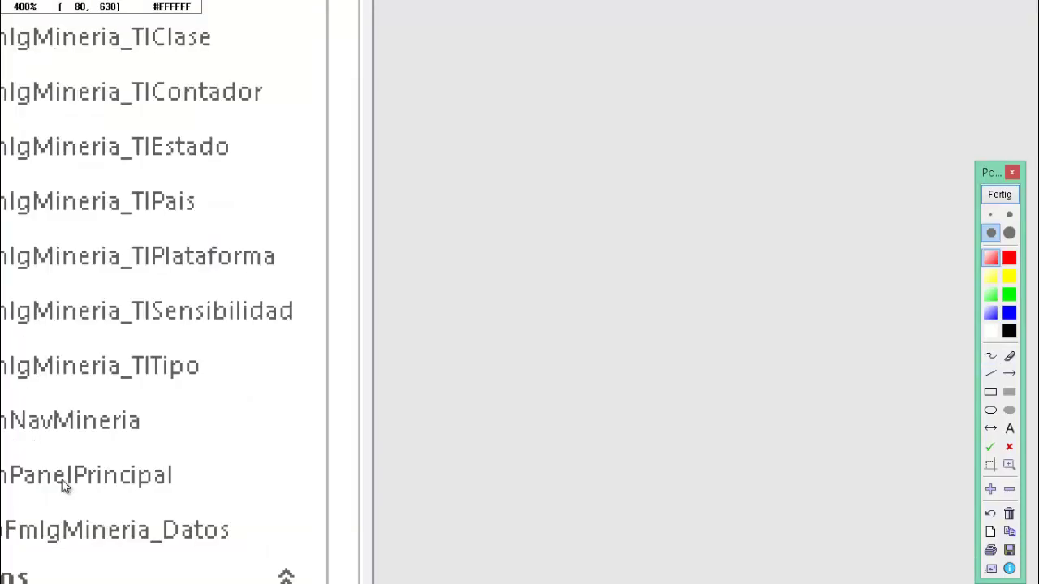
pyautogui.moveTo(109, 448); pyautogui.dragTo(413, 354)
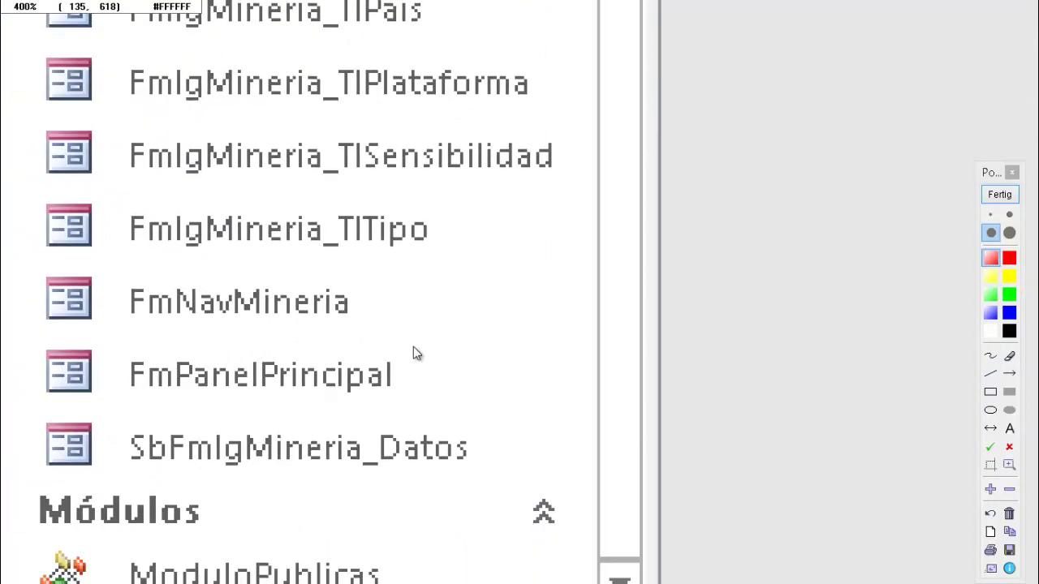
pyautogui.scroll(1, 323, 369)
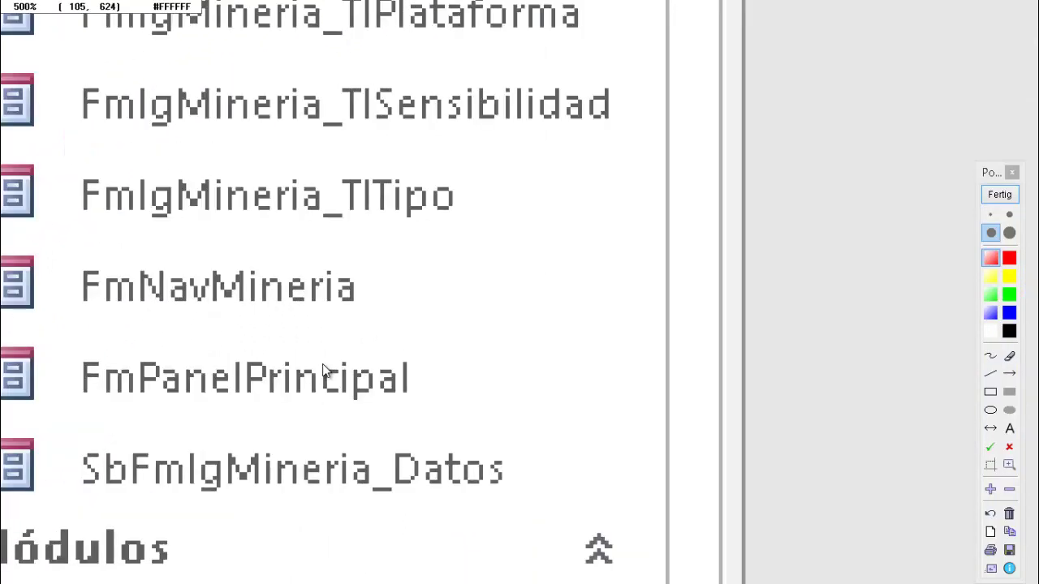
pyautogui.scroll(-3, 325, 349)
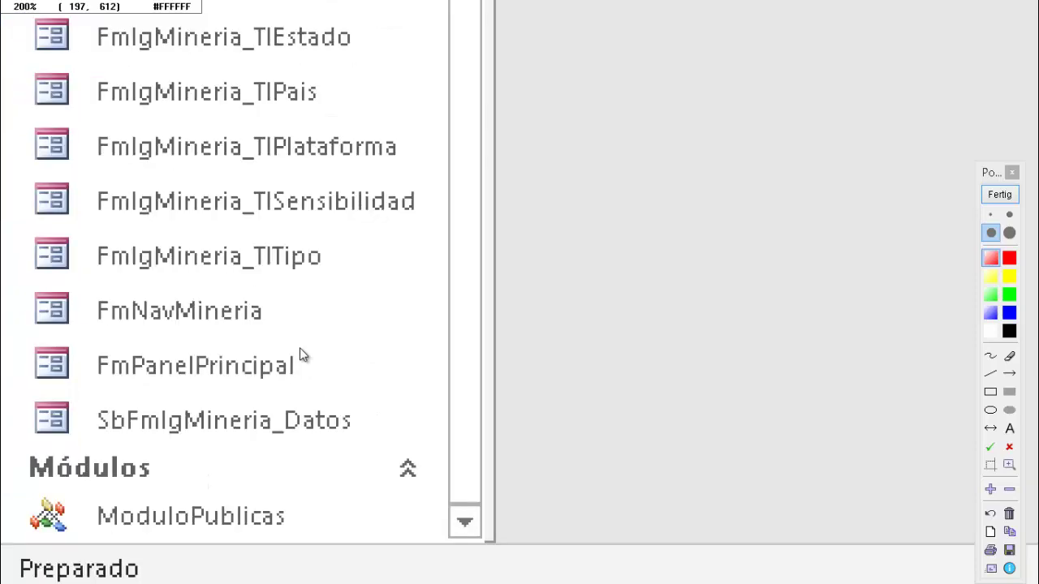
pyautogui.scroll(1, 178, 352)
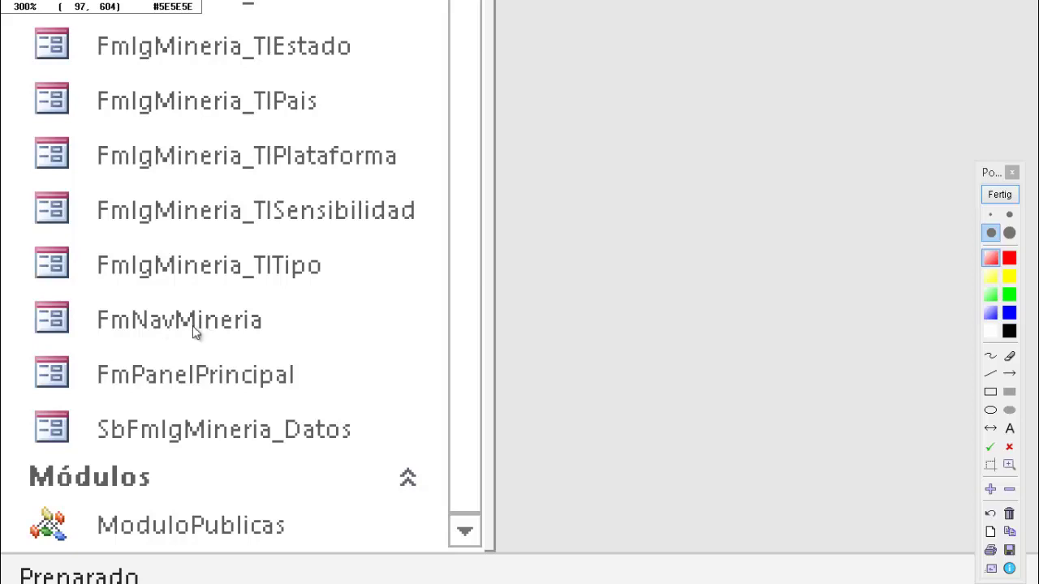
pyautogui.scroll(1, 244, 321)
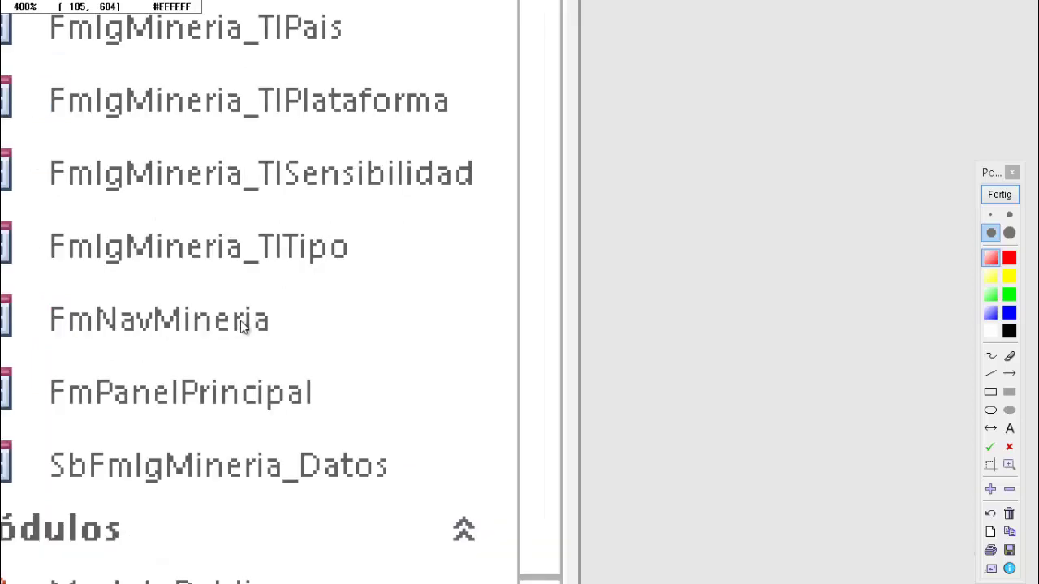
pyautogui.scroll(-1, 244, 323)
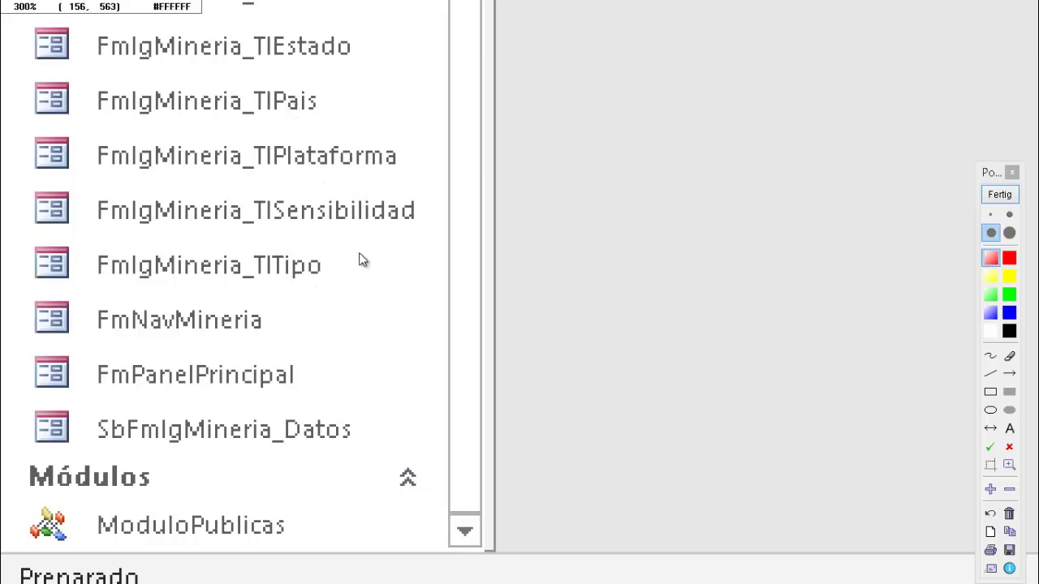
pyautogui.scroll(-1, 366, 248)
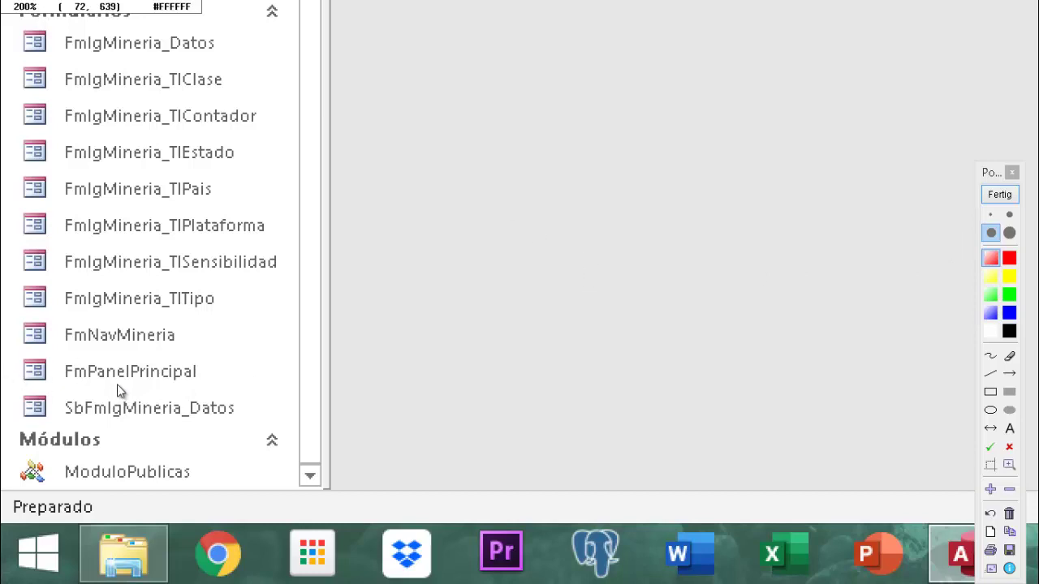
pyautogui.click(1000, 196)
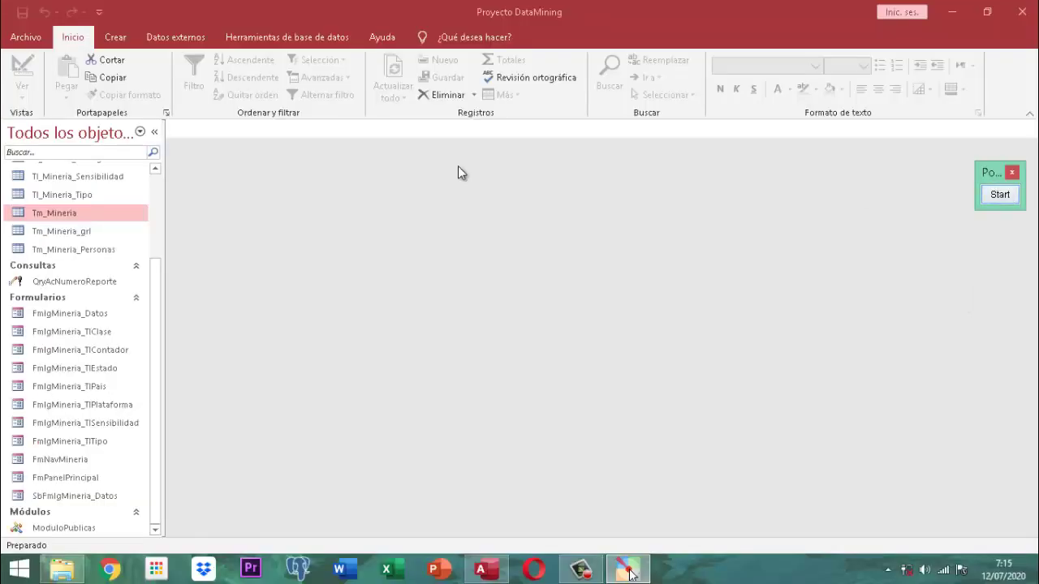
# Step: Open the FmPanelPrincipal form in design view and look over its header, detail and footer sections
pyautogui.click(59, 478)
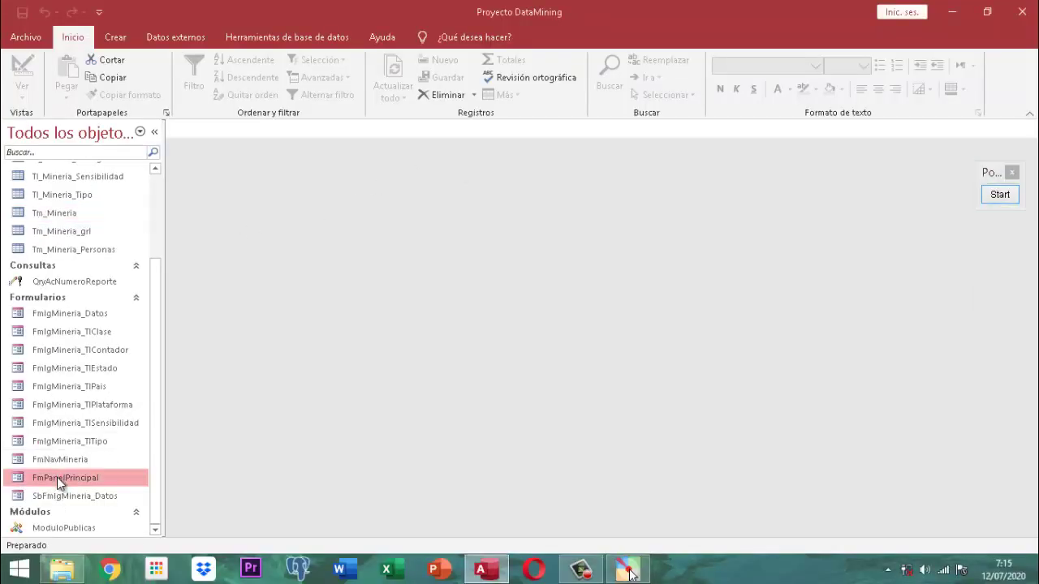
pyautogui.rightClick(57, 477)
pyautogui.click(119, 313)
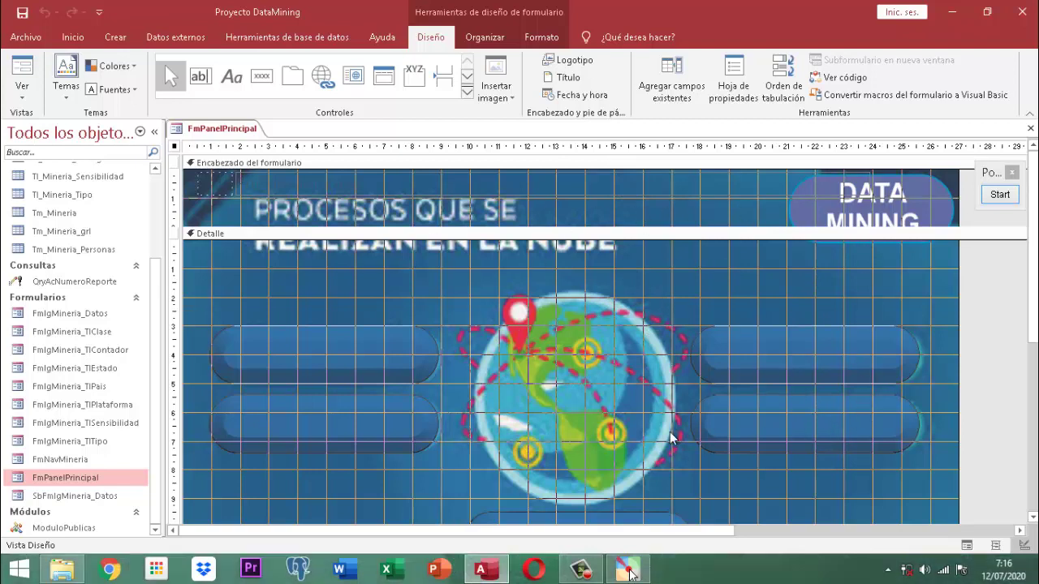
pyautogui.scroll(-1, 718, 438)
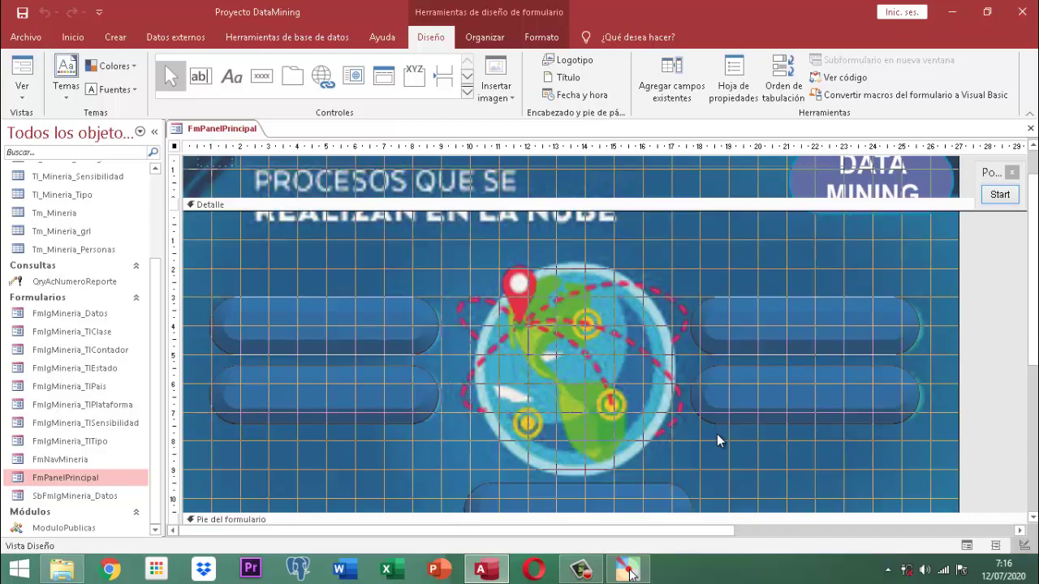
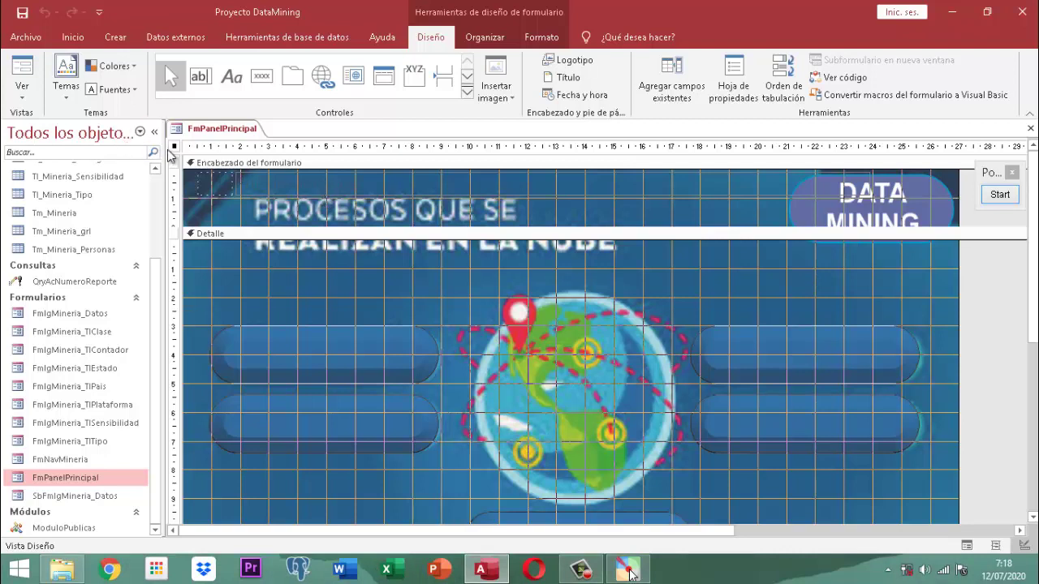
# Step: Examine the format properties of the FmPanelPrincipal form, including Título, and close the property sheet
pyautogui.click(733, 74)
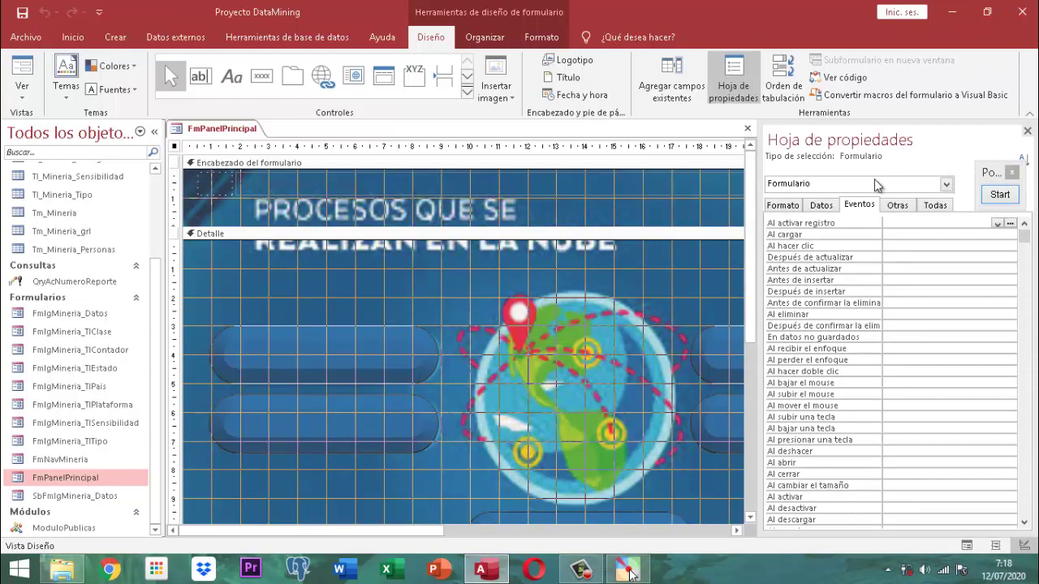
pyautogui.click(784, 206)
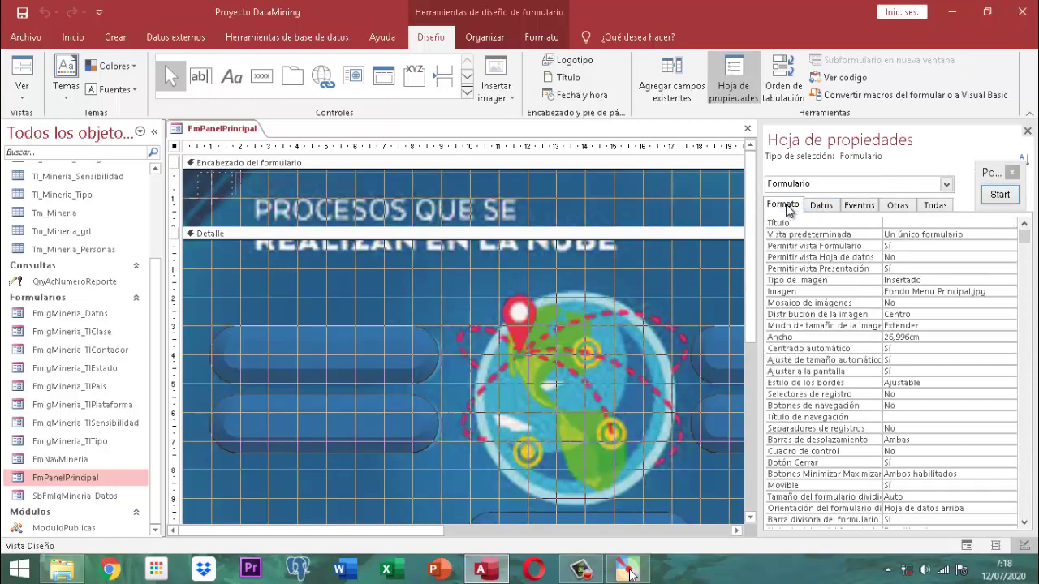
pyautogui.click(918, 221)
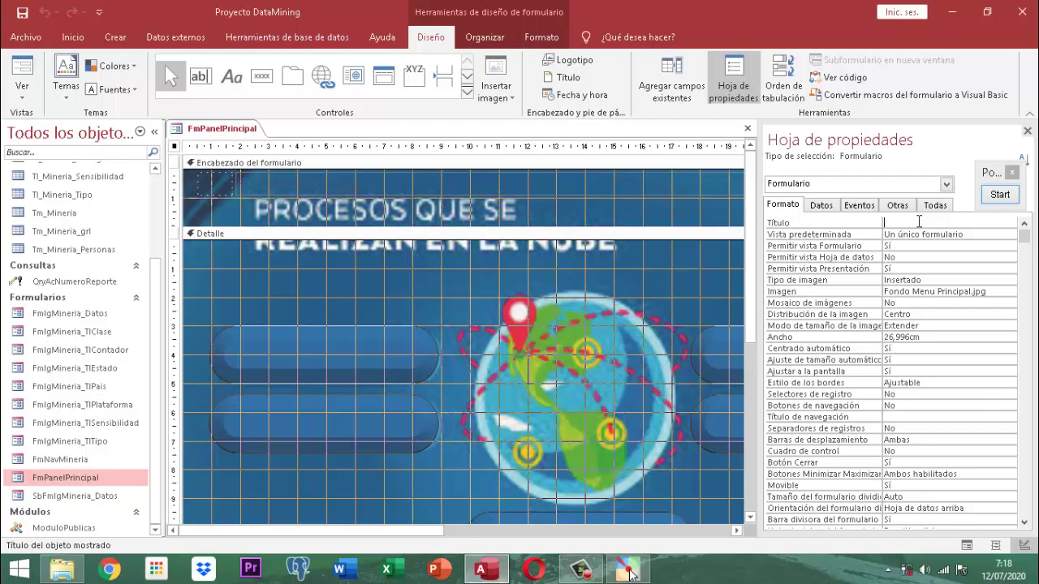
pyautogui.click(919, 221)
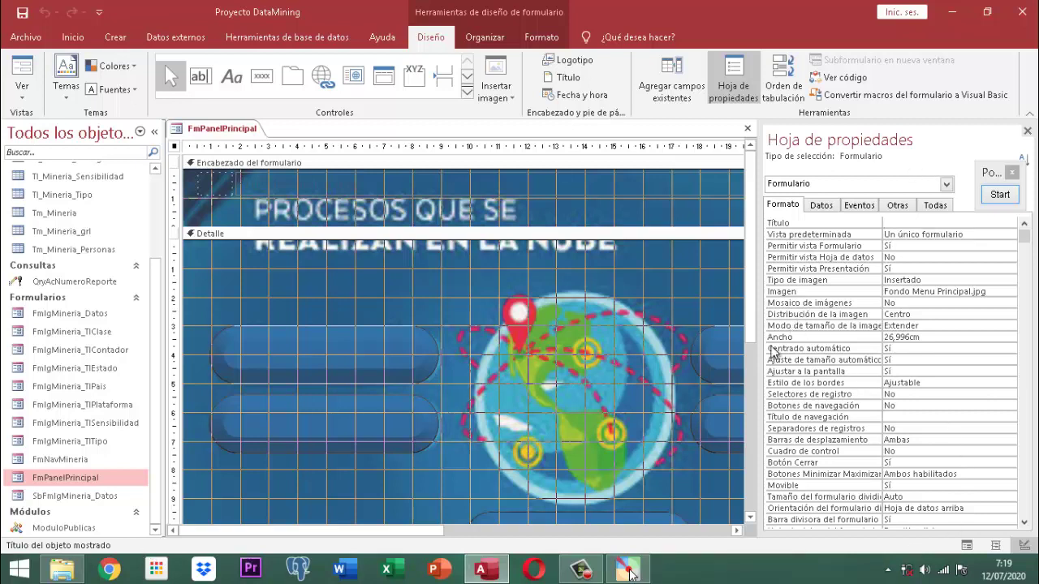
pyautogui.click(1027, 130)
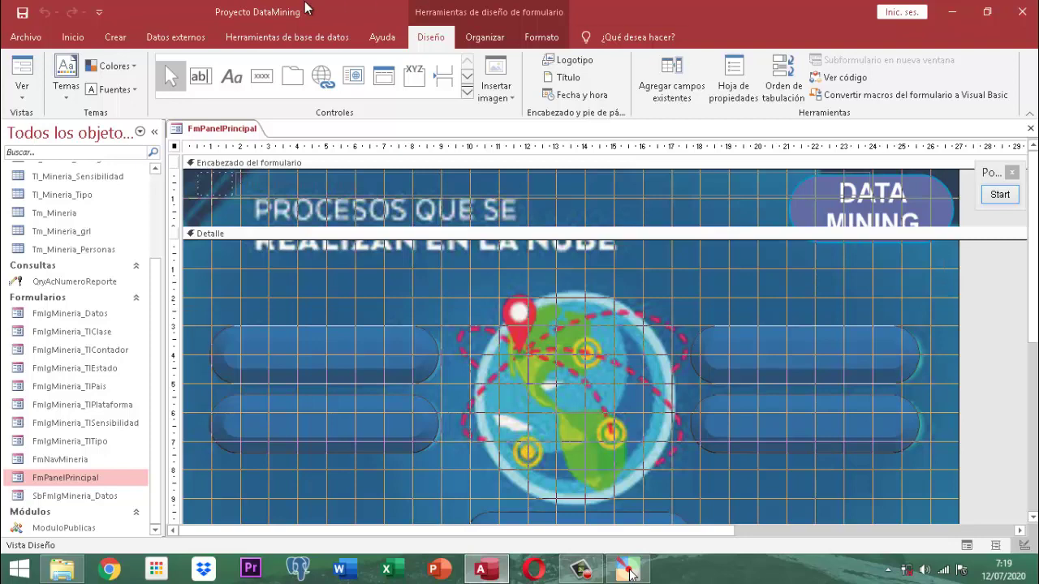
# Step: Reopen the form's property sheet and set its Título property to PANEL PRINCIPAL
pyautogui.click(730, 77)
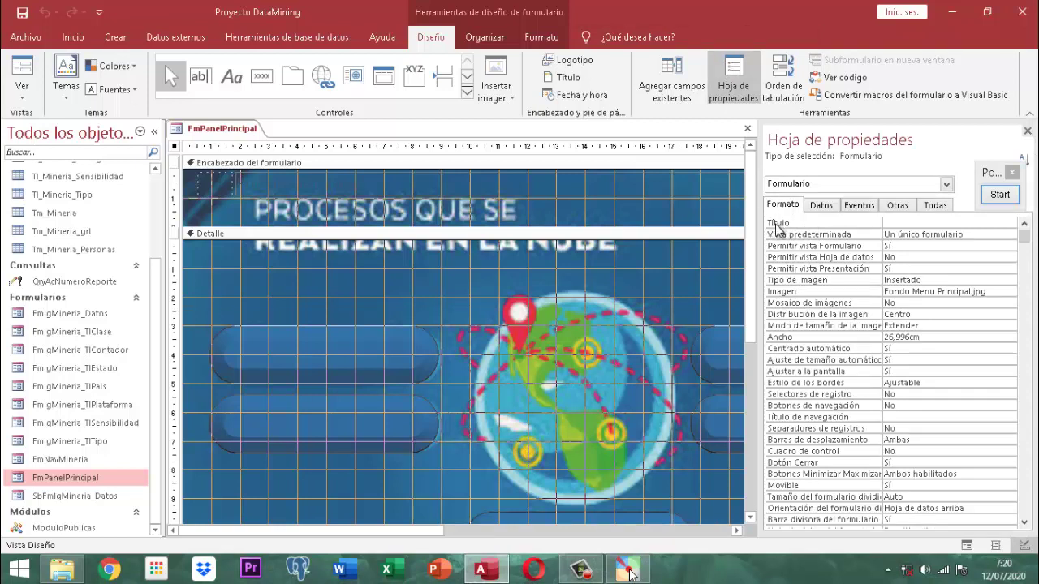
pyautogui.click(911, 222)
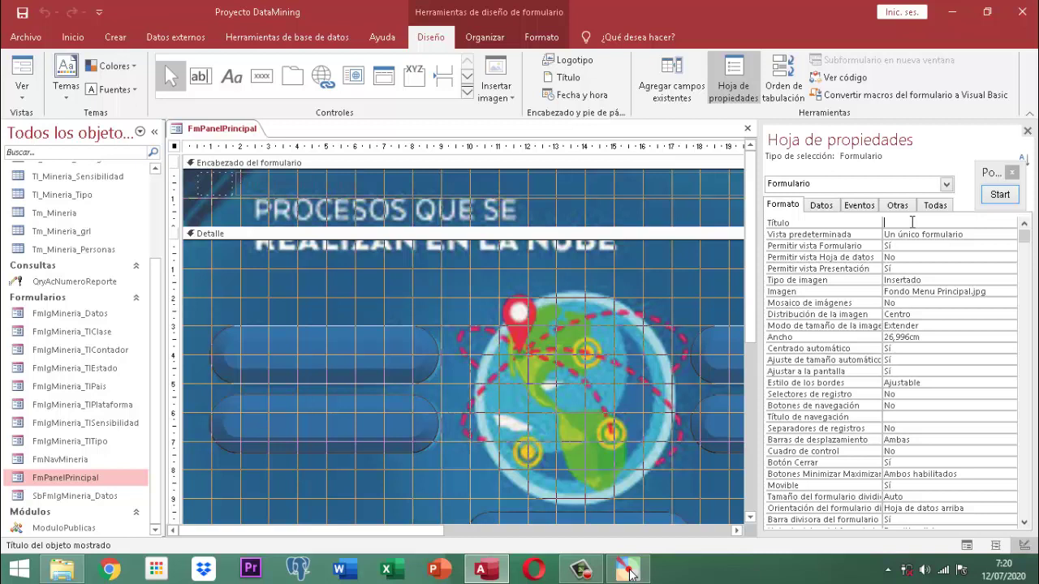
pyautogui.press('capslock')
pyautogui.write('P')
pyautogui.press('BackSpace')
pyautogui.press('capslock')
pyautogui.write('pan')
pyautogui.press('BackSpace')
pyautogui.press('BackSpace')
pyautogui.press('BackSpace')
pyautogui.press('capslock')
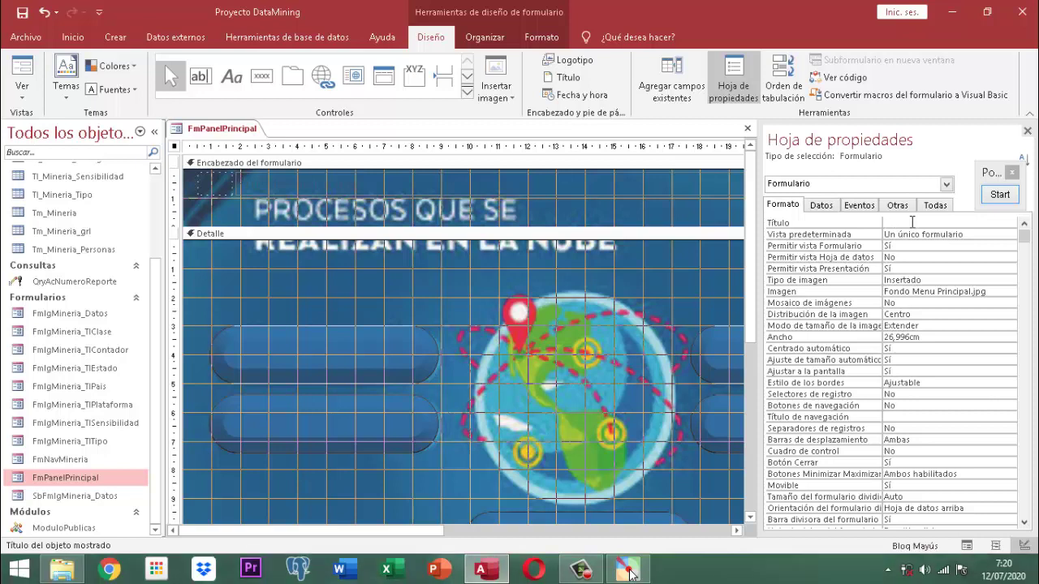
pyautogui.write('P')
pyautogui.press('capslock')
pyautogui.press('capslock')
pyautogui.write('ANEL PRINCIPAL')
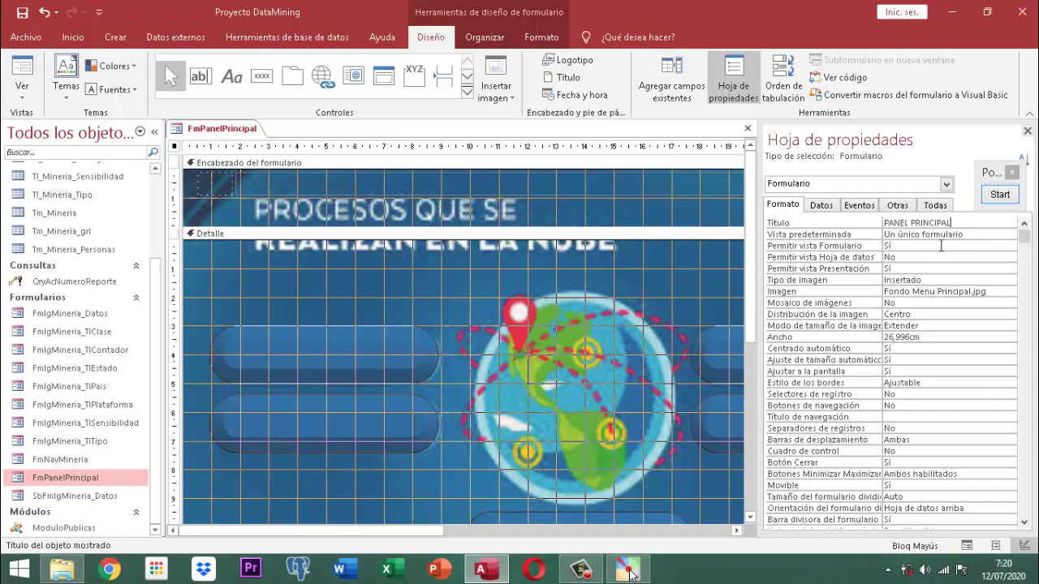
pyautogui.press('Tab')
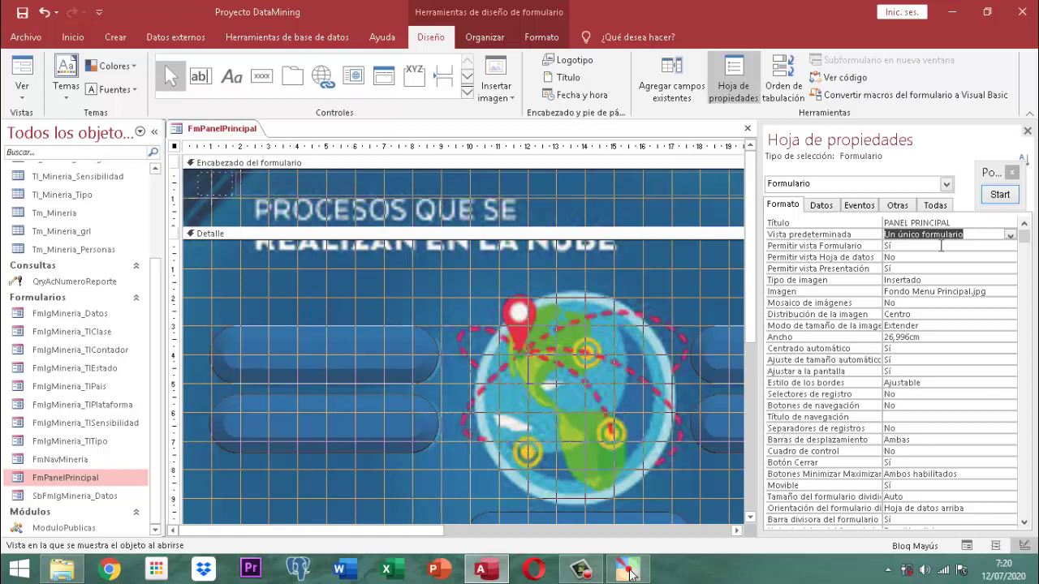
# Step: Review the form's properties from Permitir vista Formulario to Imagen, open the image file browser past the security notice and close it without choosing a file
pyautogui.click(941, 246)
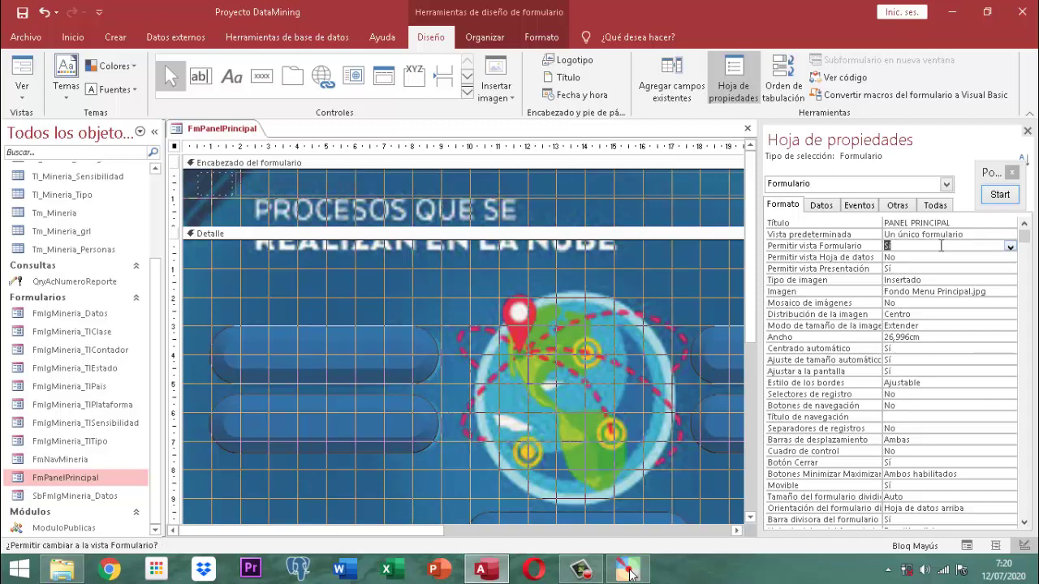
pyautogui.press('Down')
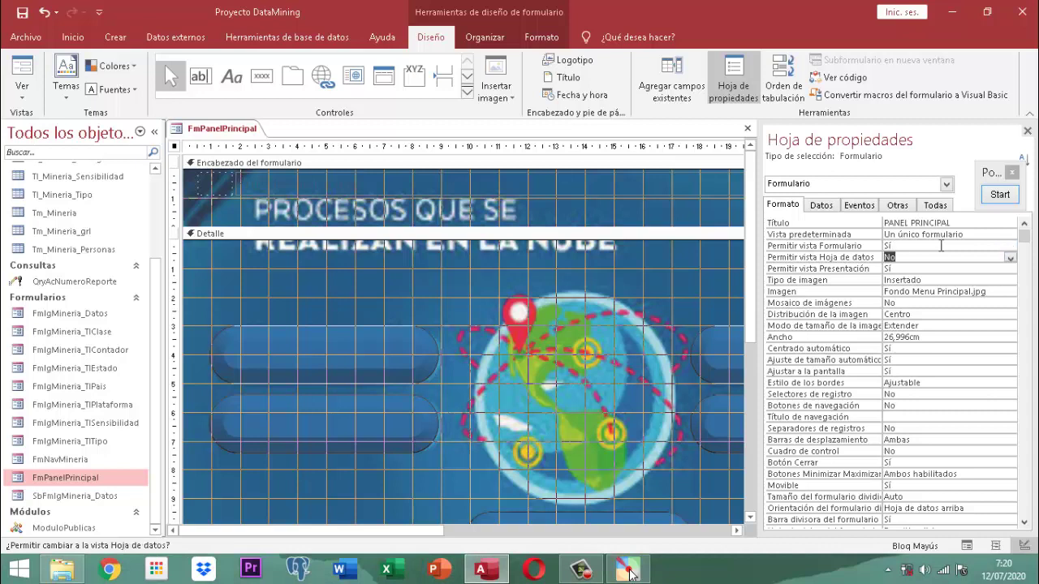
pyautogui.press('Down')
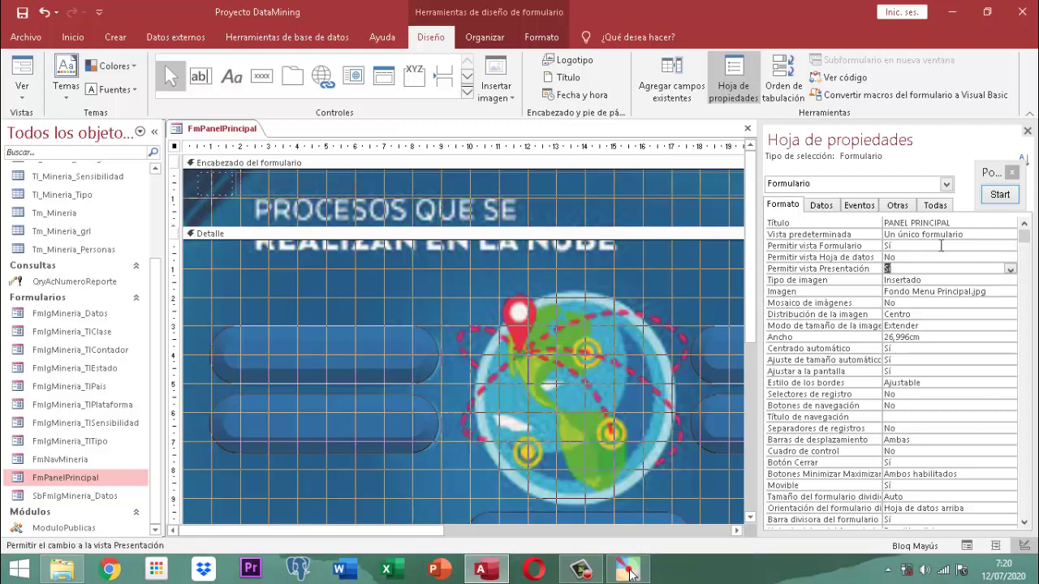
pyautogui.press('Down')
pyautogui.press('Down')
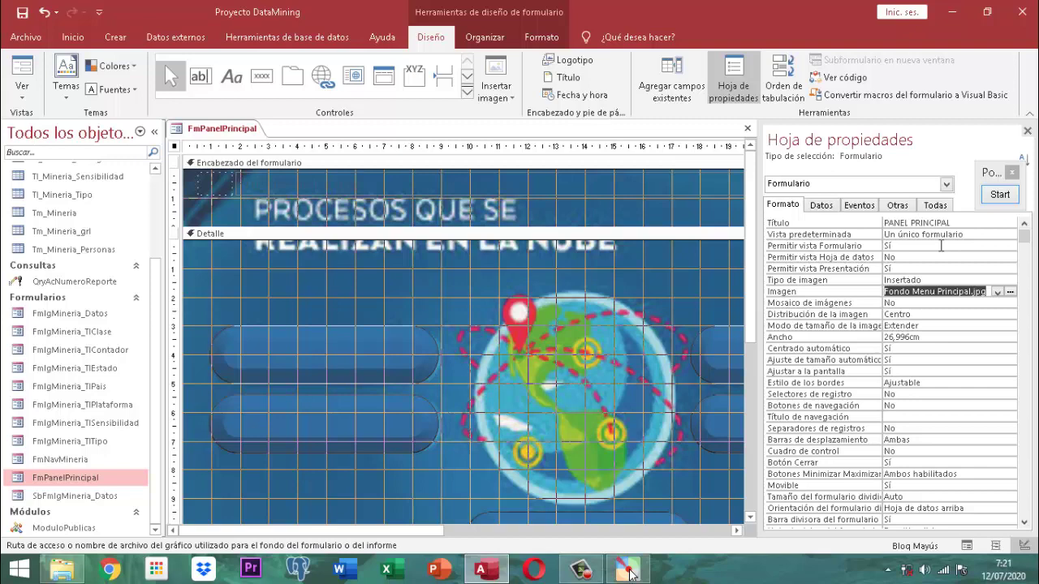
pyautogui.click(1010, 293)
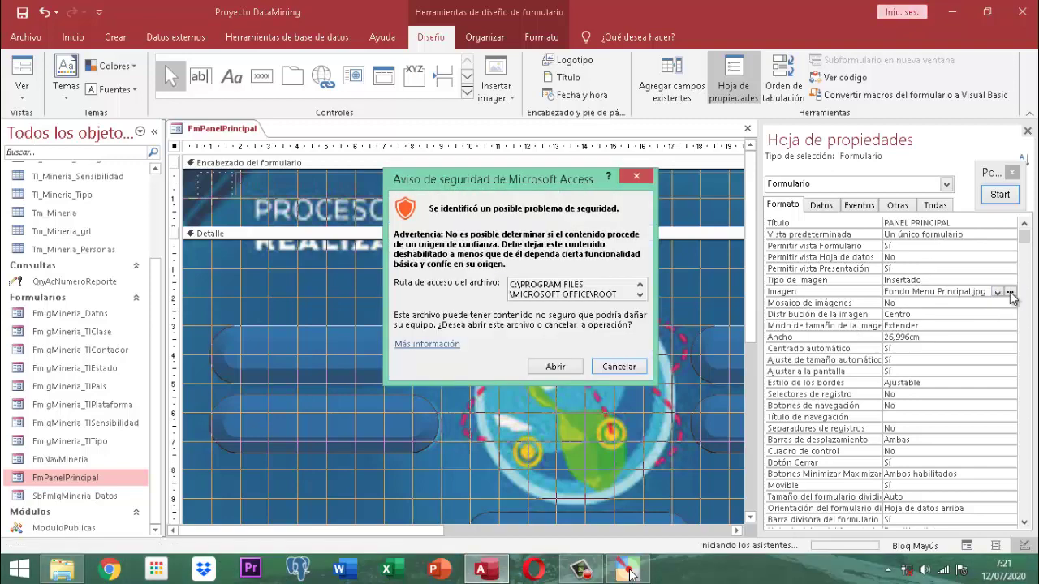
pyautogui.click(556, 366)
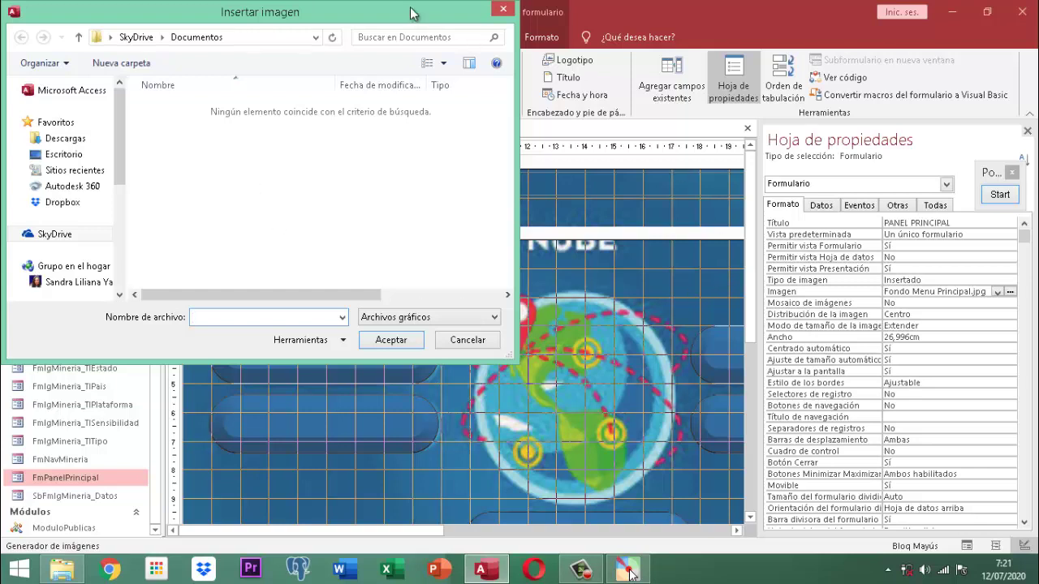
pyautogui.click(501, 11)
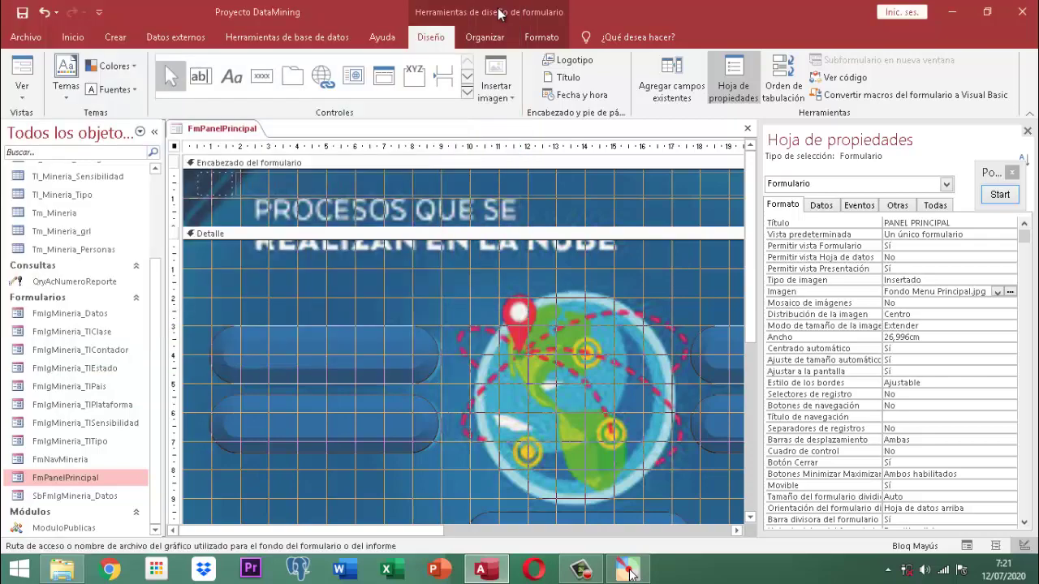
# Step: Examine the form's image, width, centring and fit properties from Mosaico de imágenes through Estilo de los bordes
pyautogui.click(911, 303)
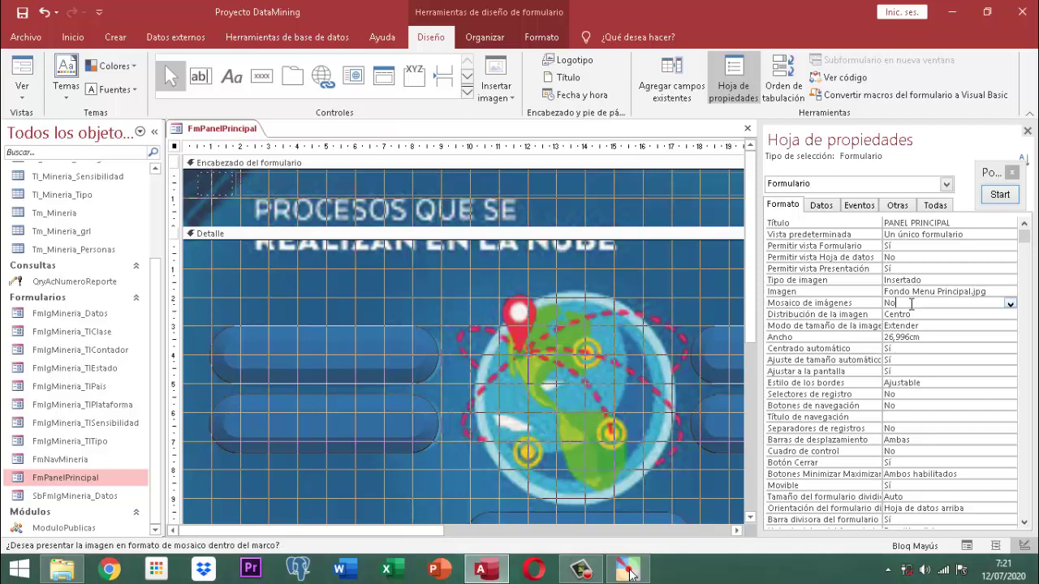
pyautogui.press('Down')
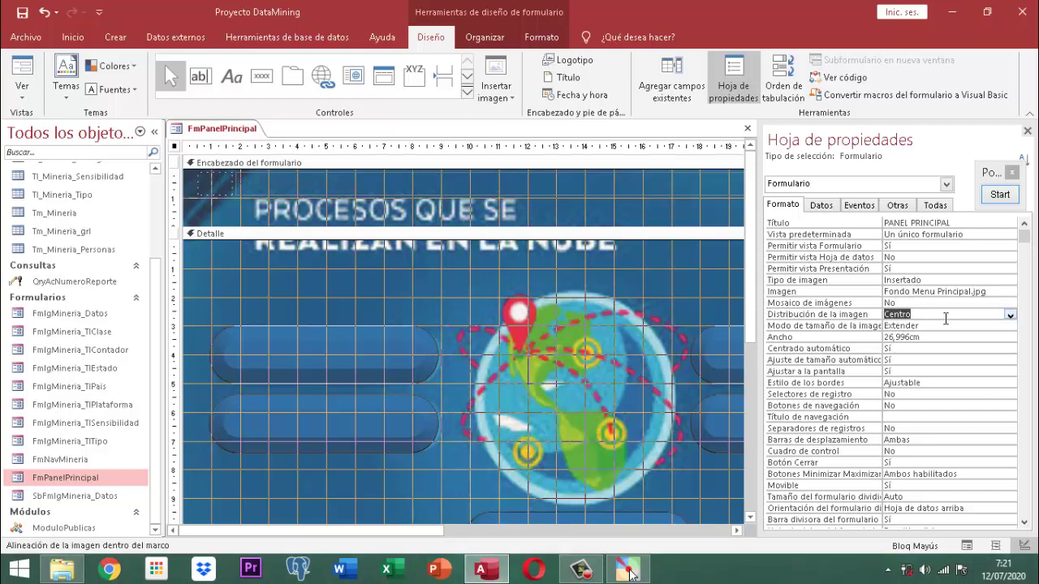
pyautogui.press('Down')
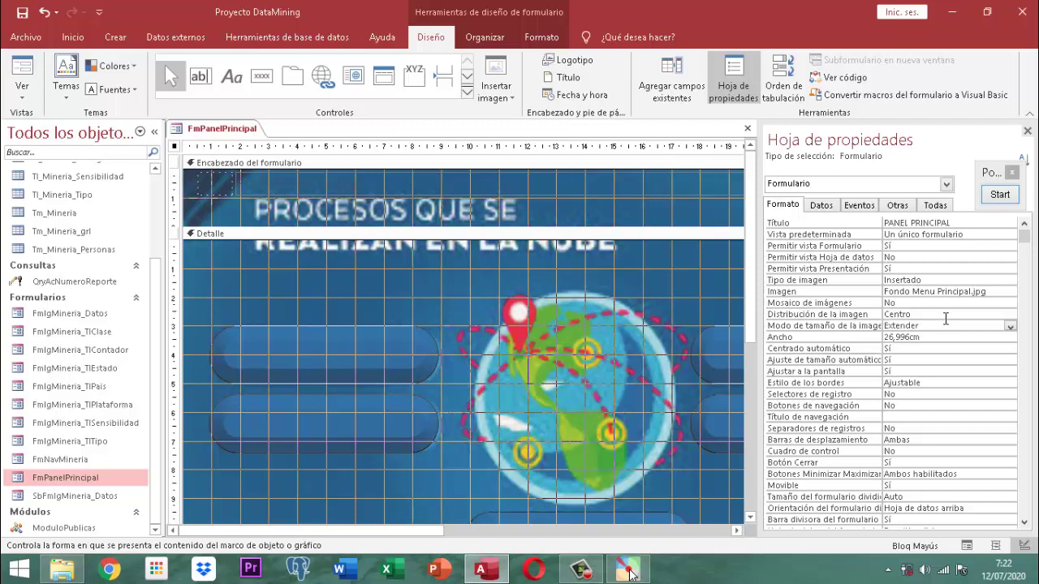
pyautogui.press('Down')
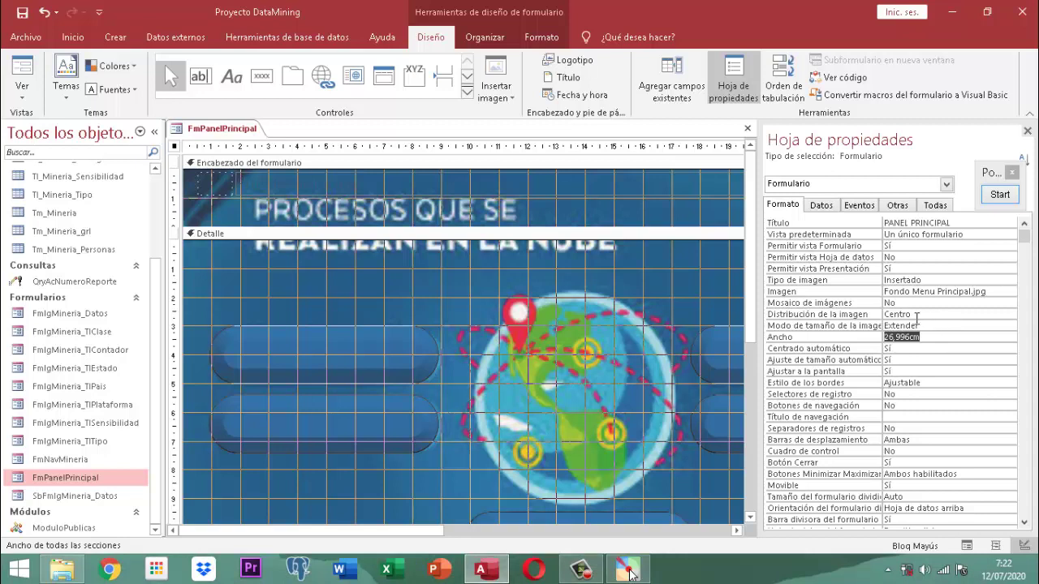
pyautogui.press('Tab')
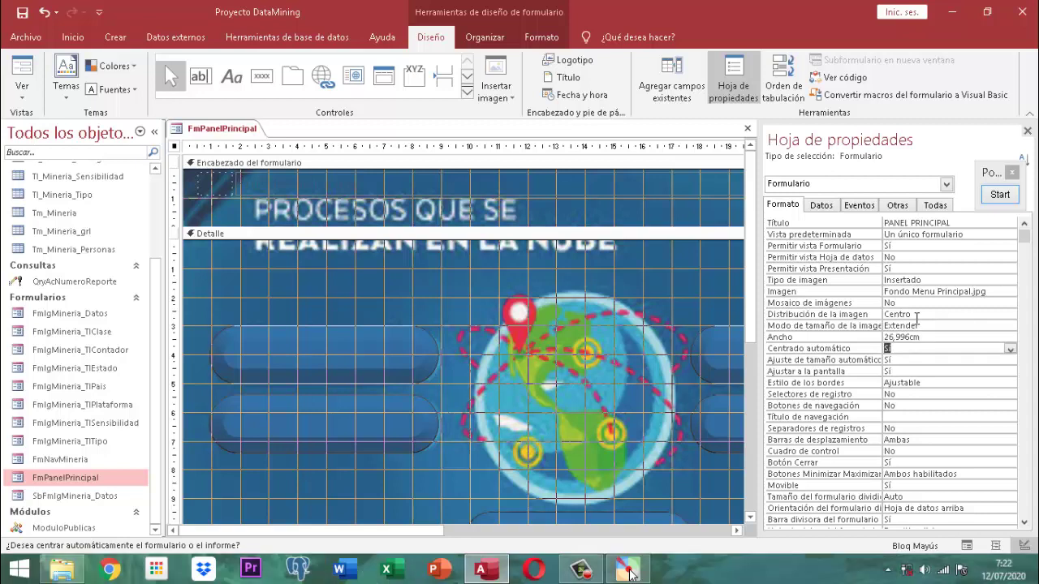
pyautogui.press('Tab')
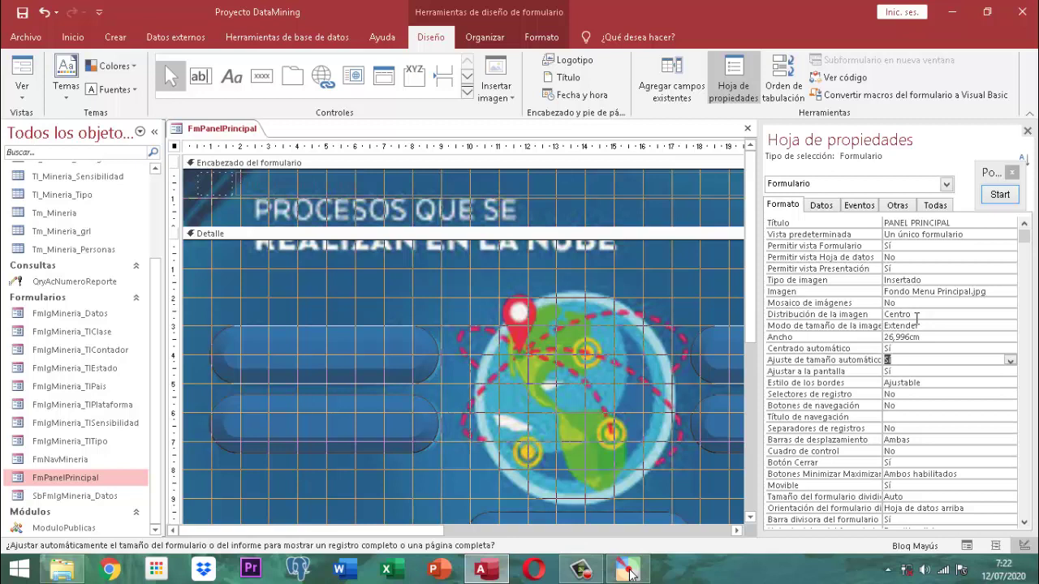
pyautogui.press('Tab')
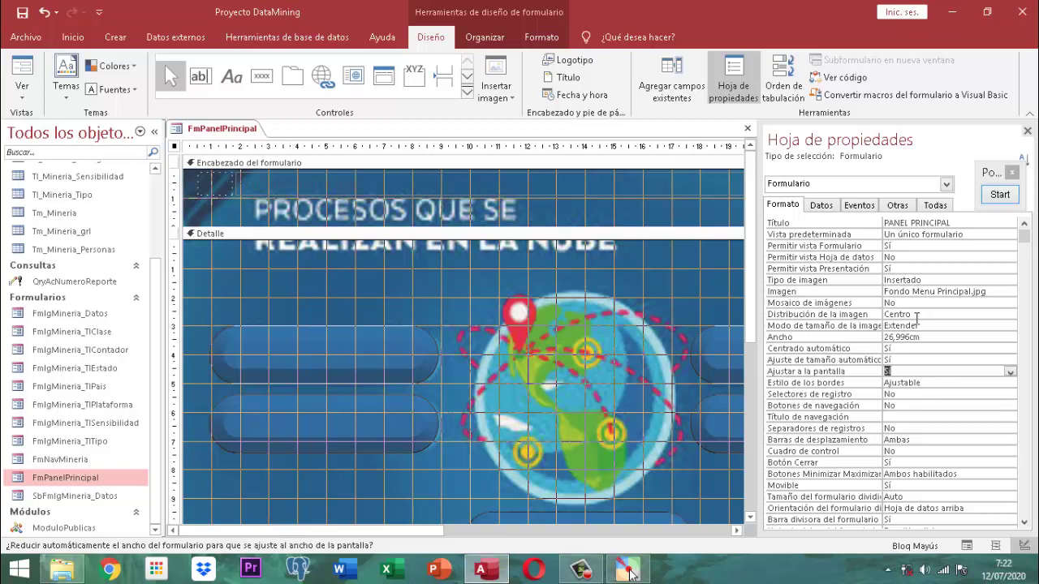
pyautogui.press('Tab')
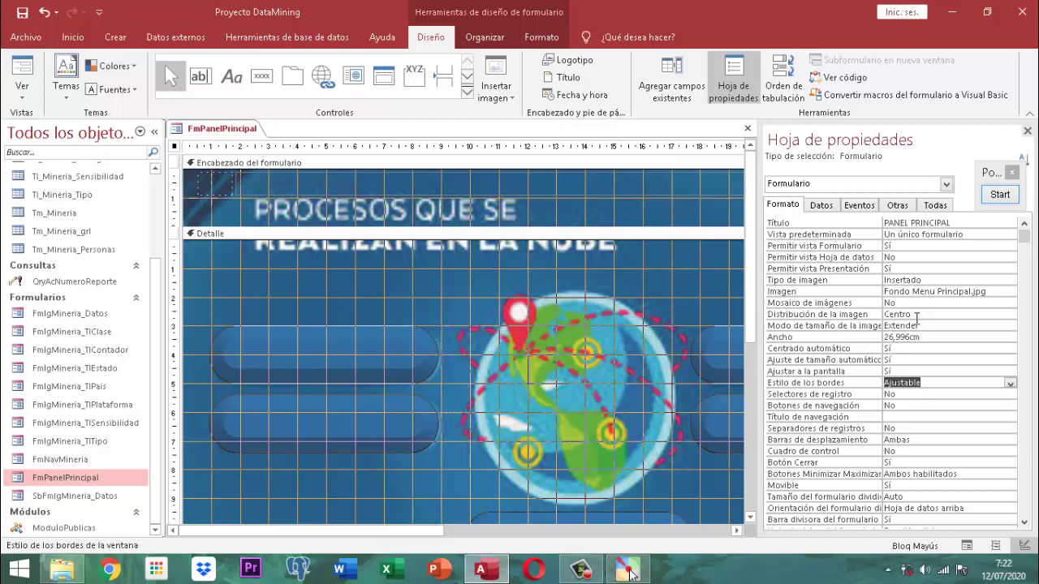
# Step: Review the form's record, navigation and window control properties from Selectores de registro through Movible
pyautogui.press('Tab')
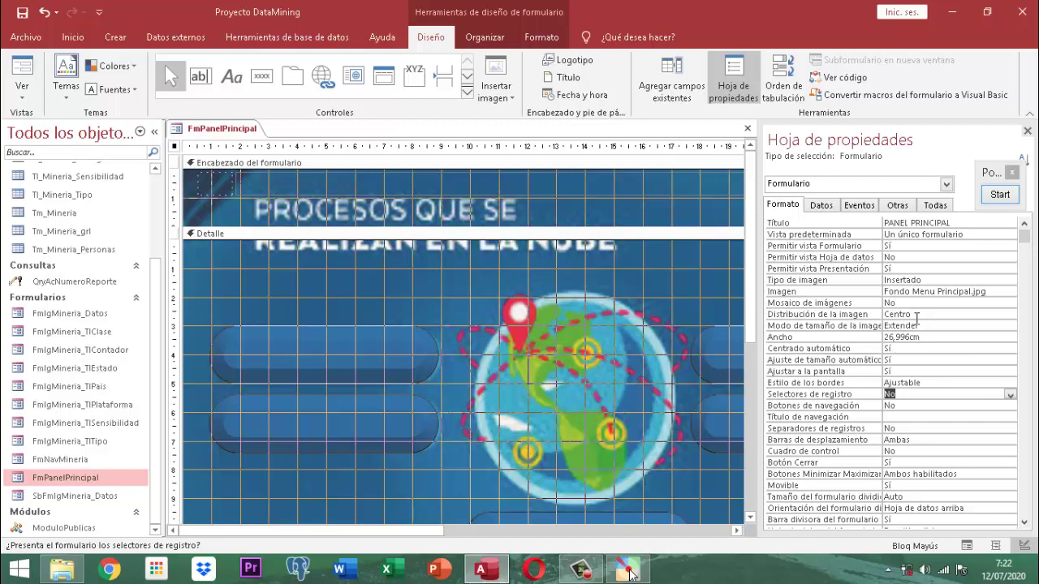
pyautogui.press('Down')
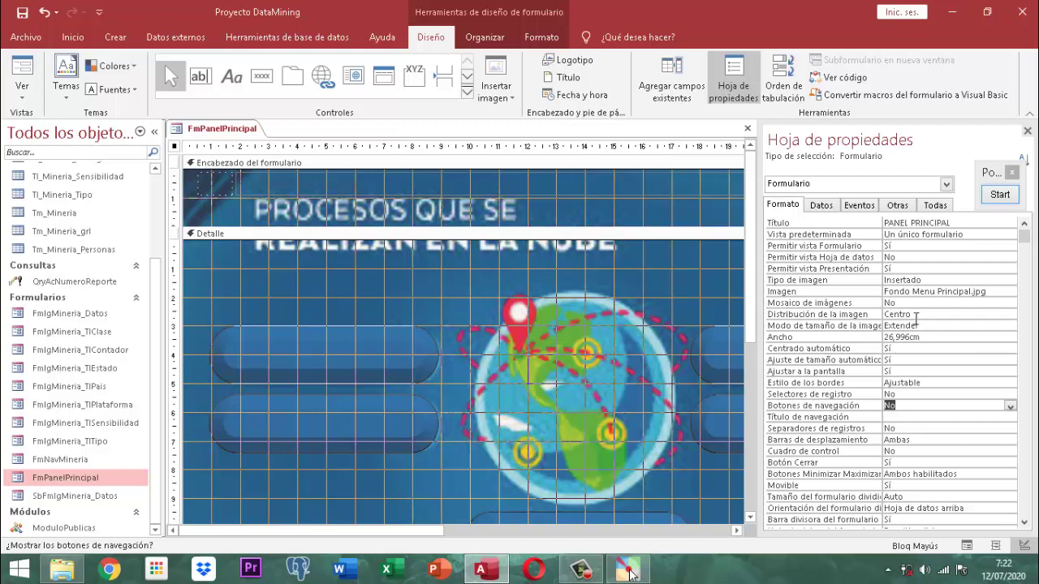
pyautogui.press('Down')
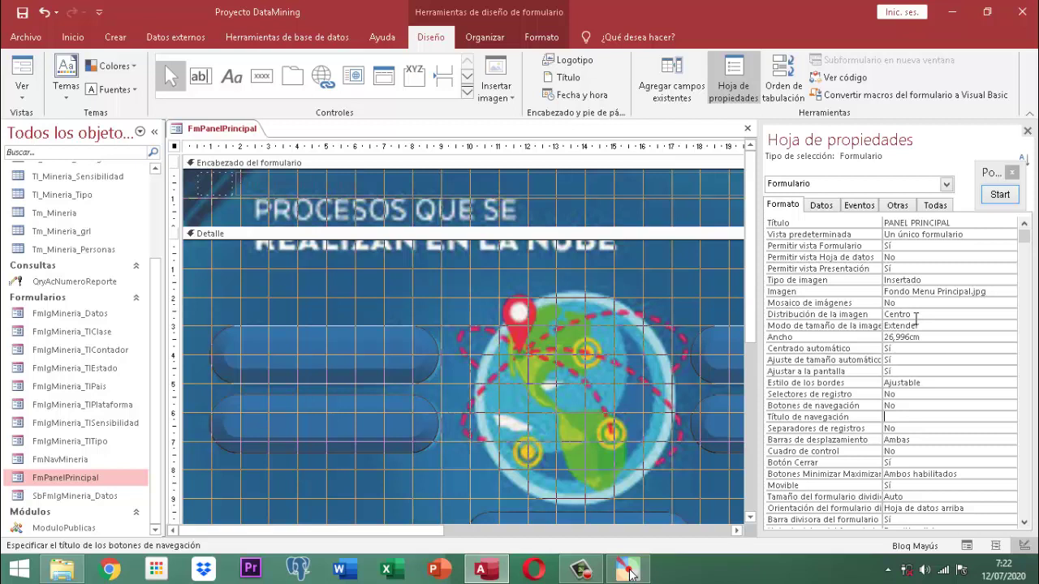
pyautogui.press('Down')
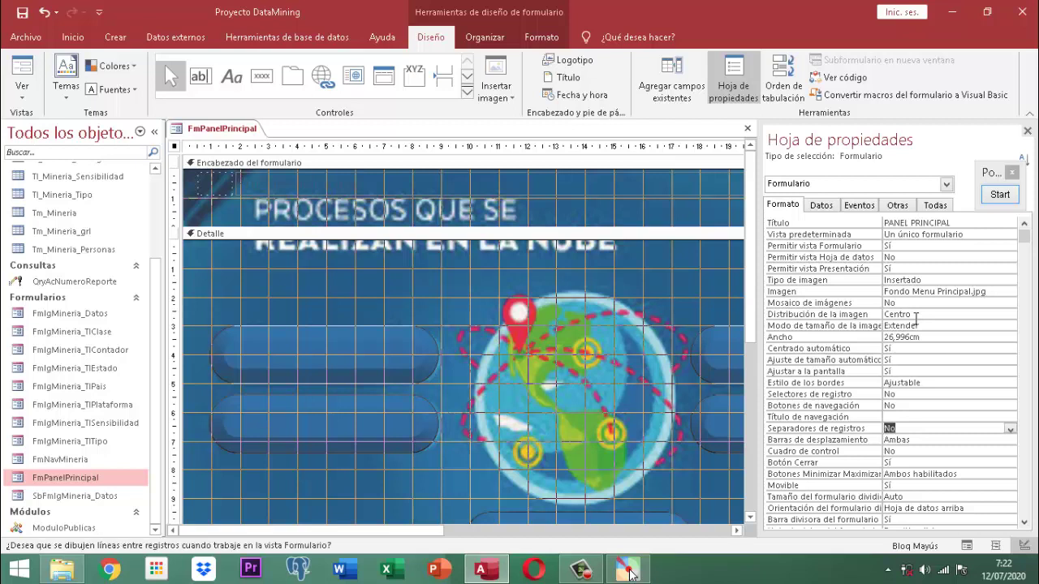
pyautogui.press('Down')
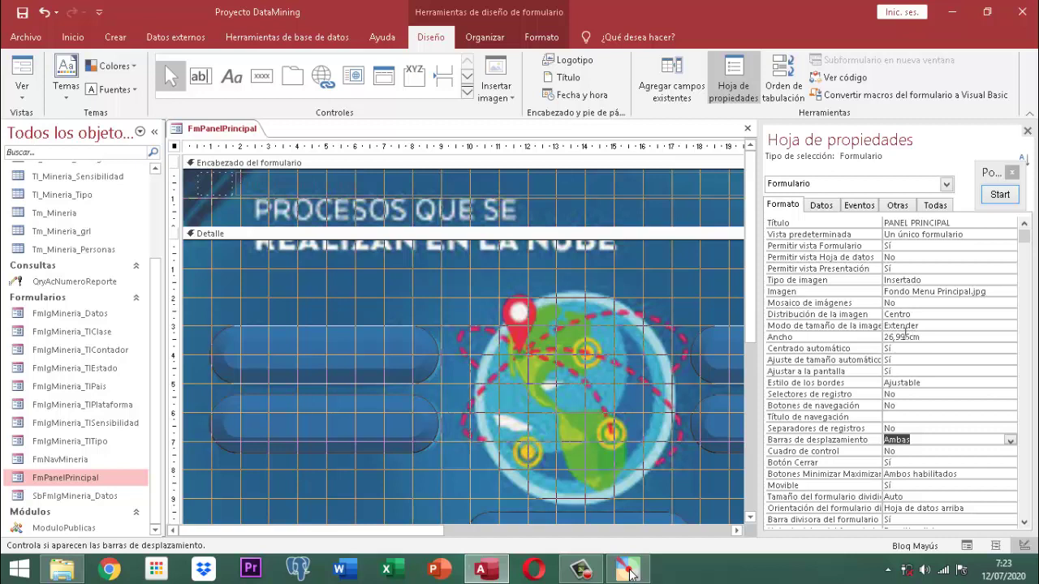
pyautogui.press('Down')
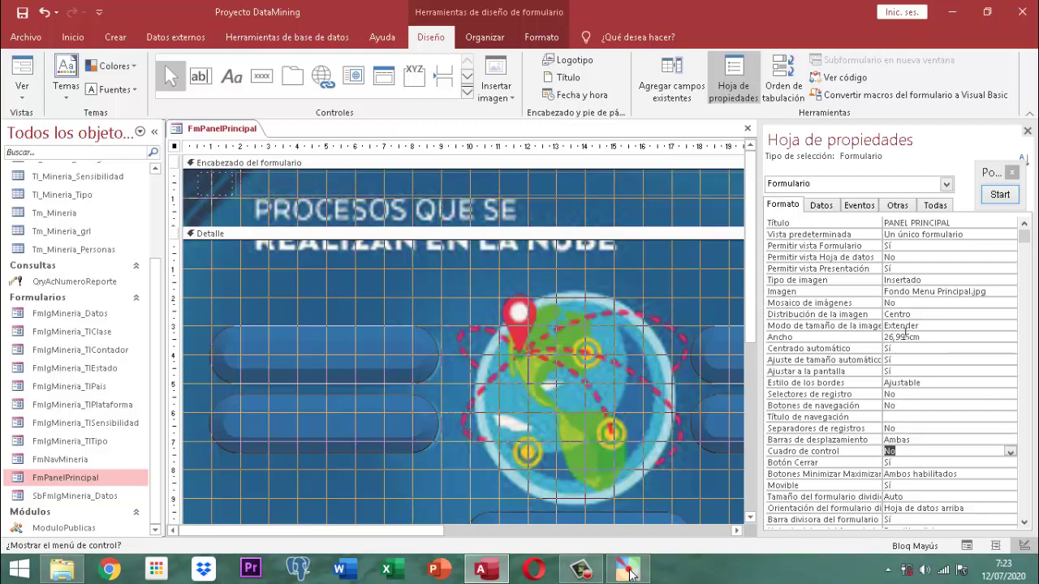
pyautogui.press('Down')
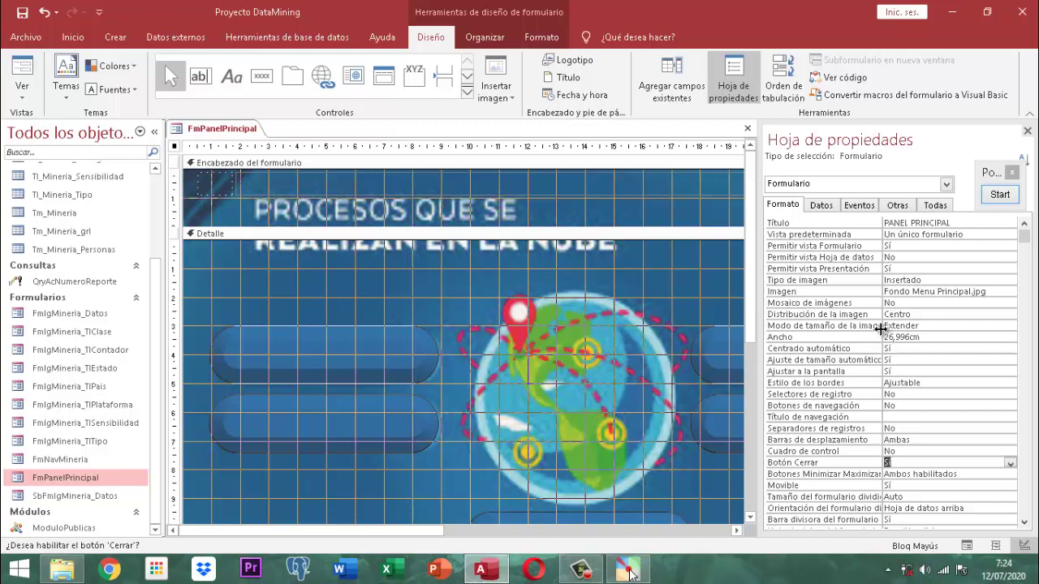
pyautogui.press('Down')
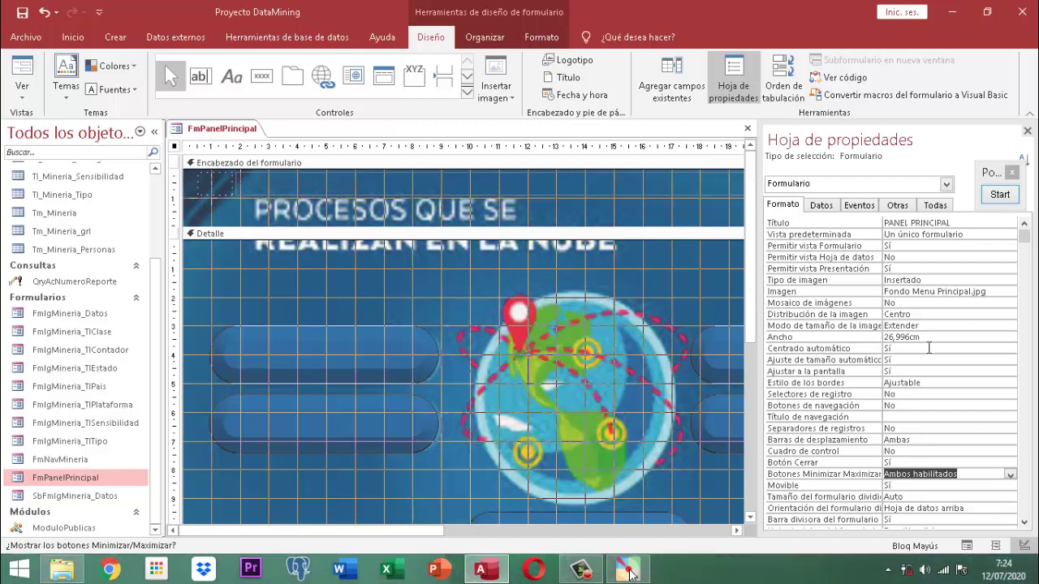
pyautogui.press('Down')
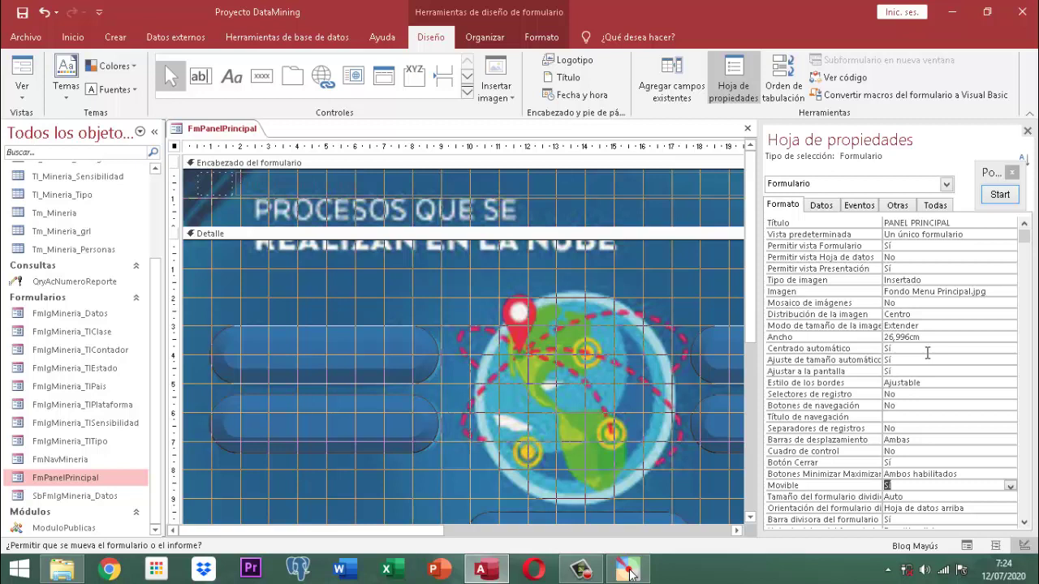
pyautogui.press('capslock')
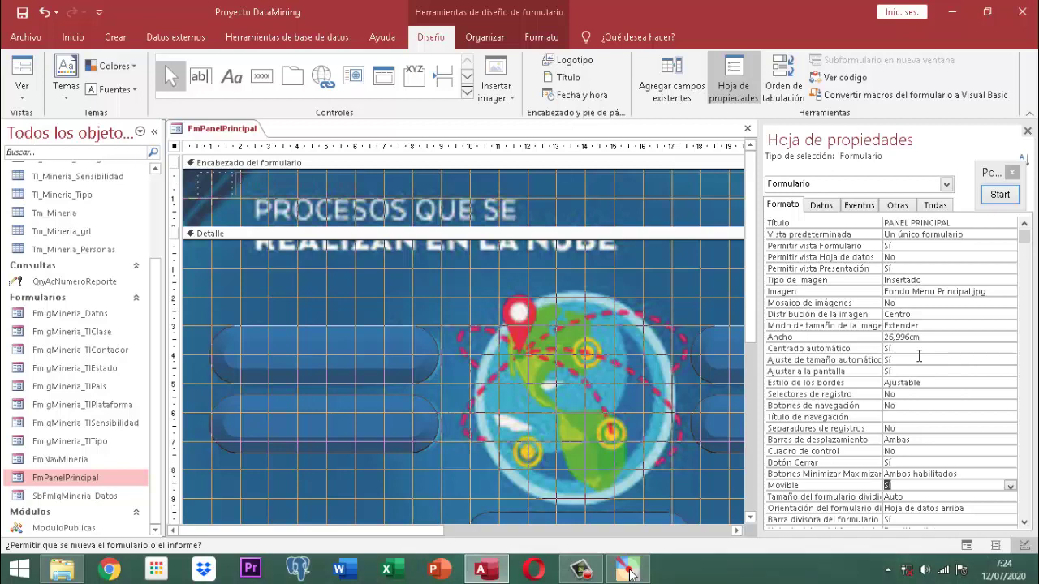
# Step: Review the form's split-form properties, from its size and orientation through saving the position of the divider bar
pyautogui.press('Down')
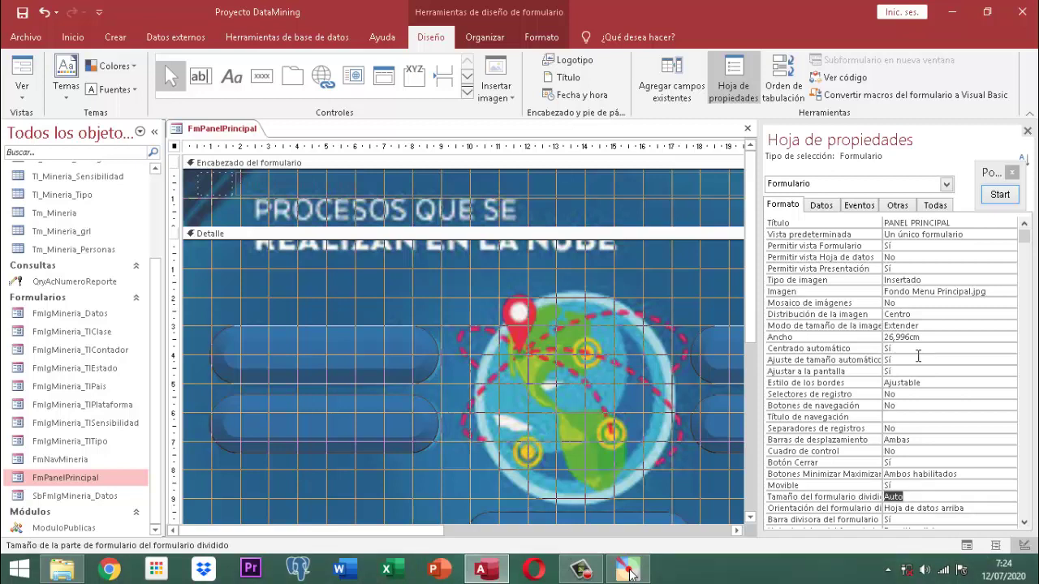
pyautogui.press('Down')
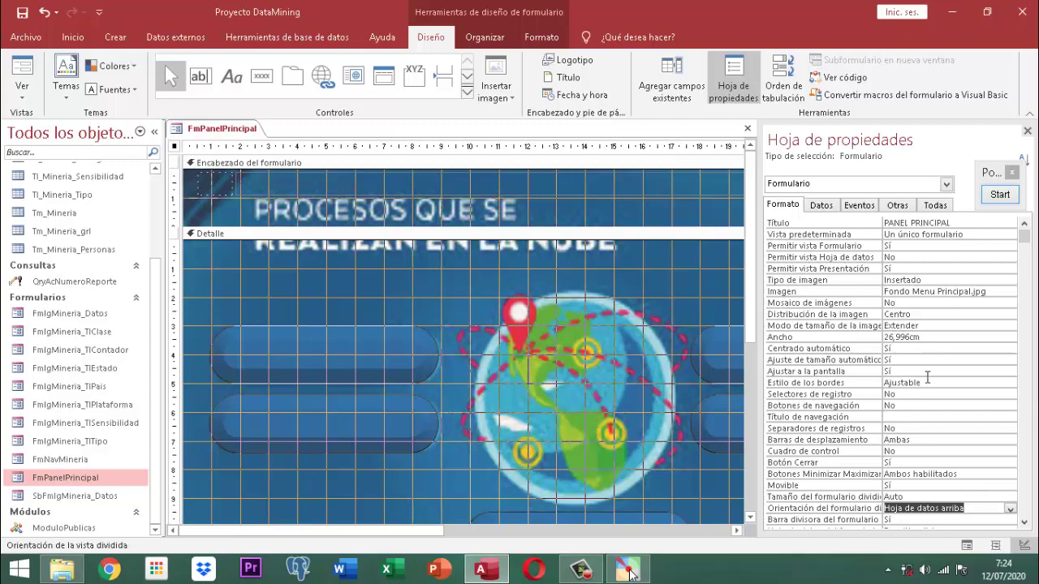
pyautogui.click(1024, 524)
pyautogui.moveTo(1024, 524); pyautogui.dragTo(1024, 524)
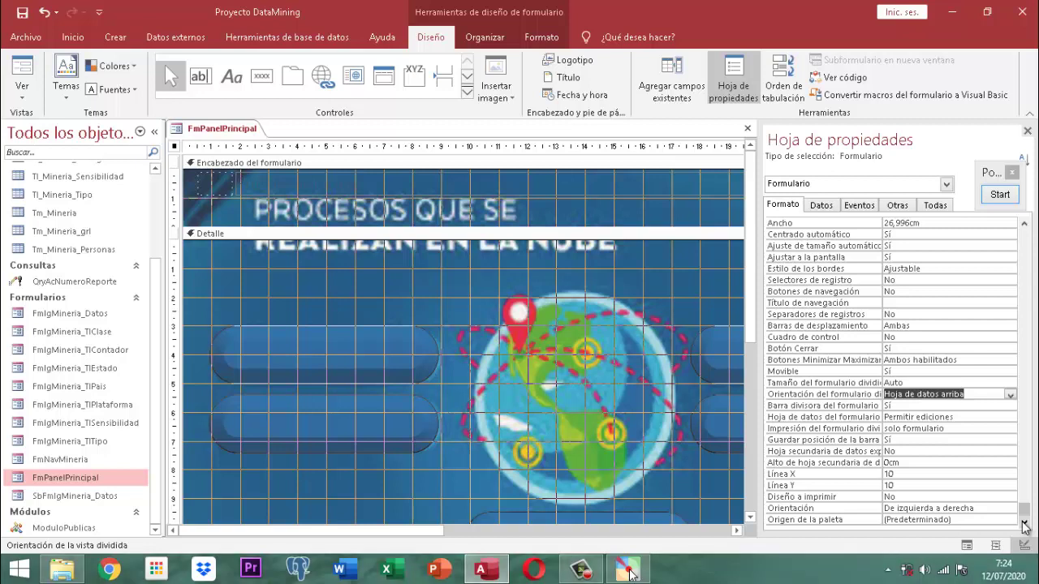
pyautogui.press('Down')
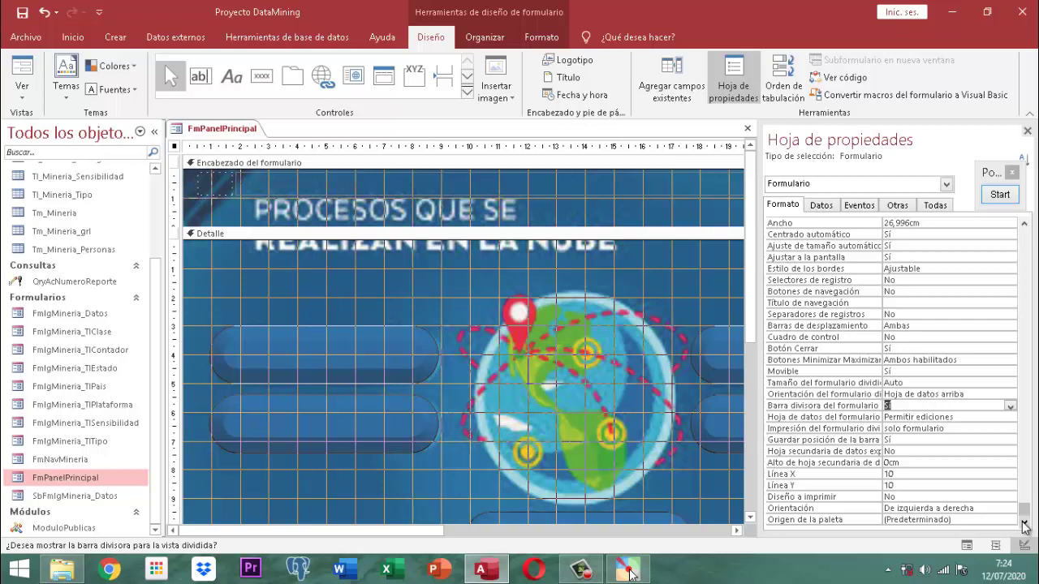
pyautogui.press('Down')
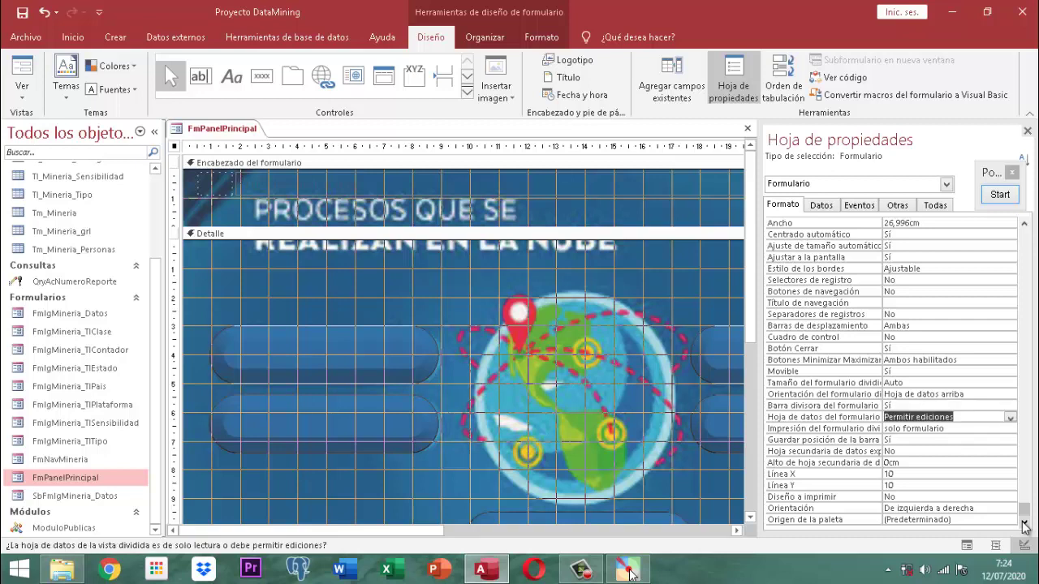
pyautogui.press('Down')
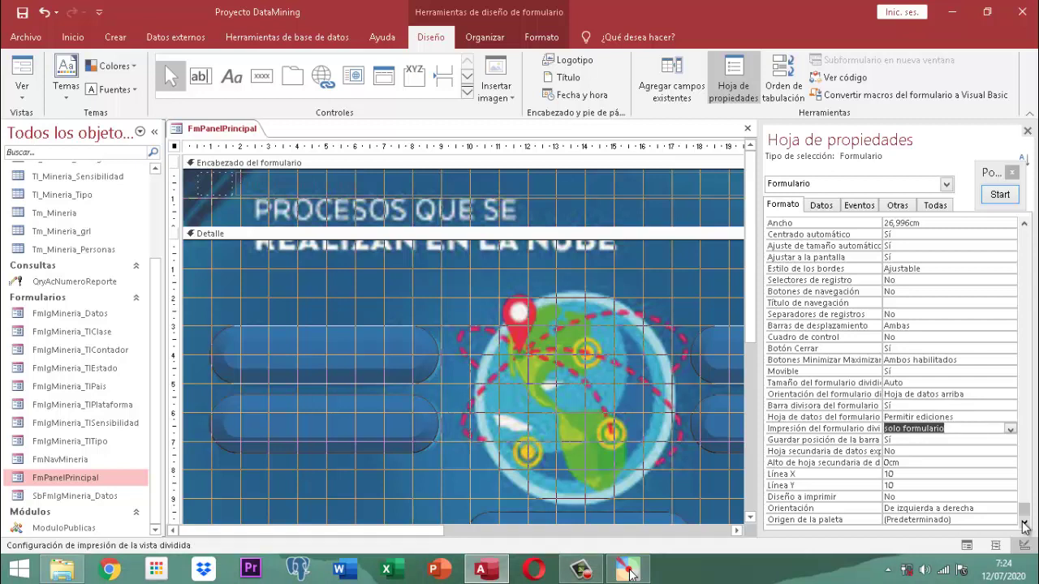
pyautogui.press('Down')
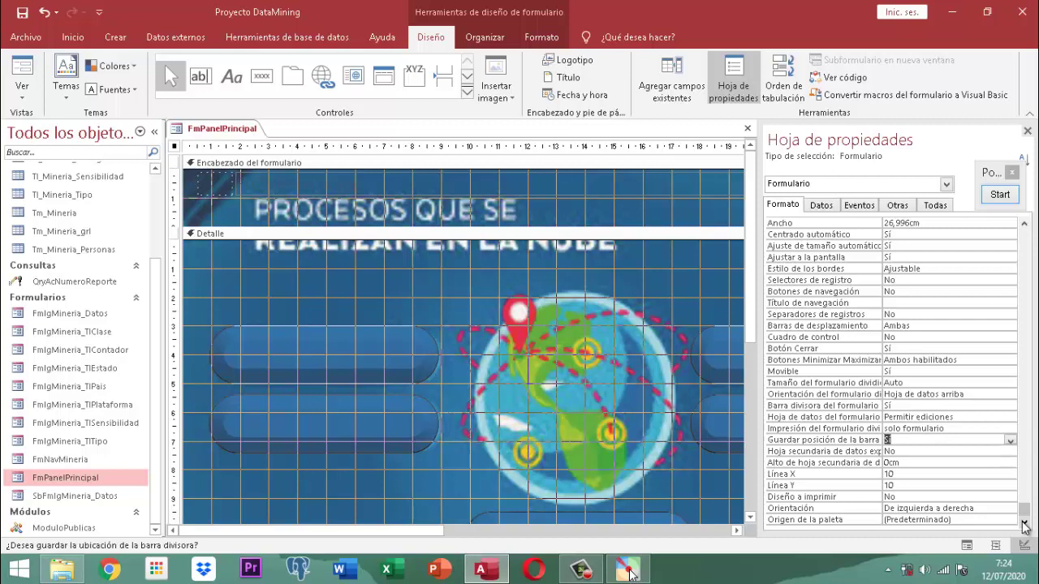
# Step: Examine the remaining format properties, from the expanded subdatasheet and Línea X/Línea Y grid settings through Origen de la paleta
pyautogui.press('Down')
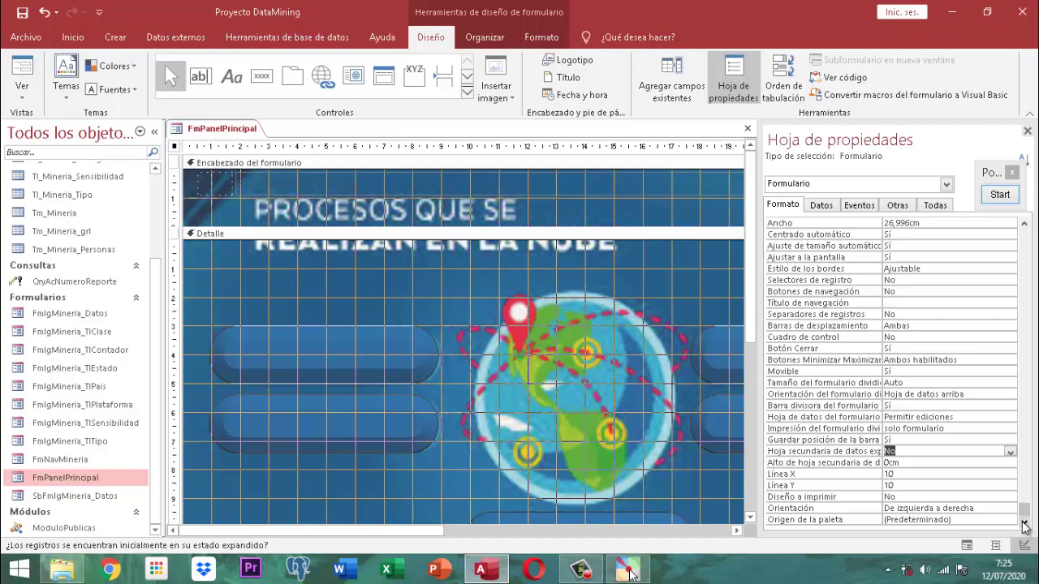
pyautogui.press('Down')
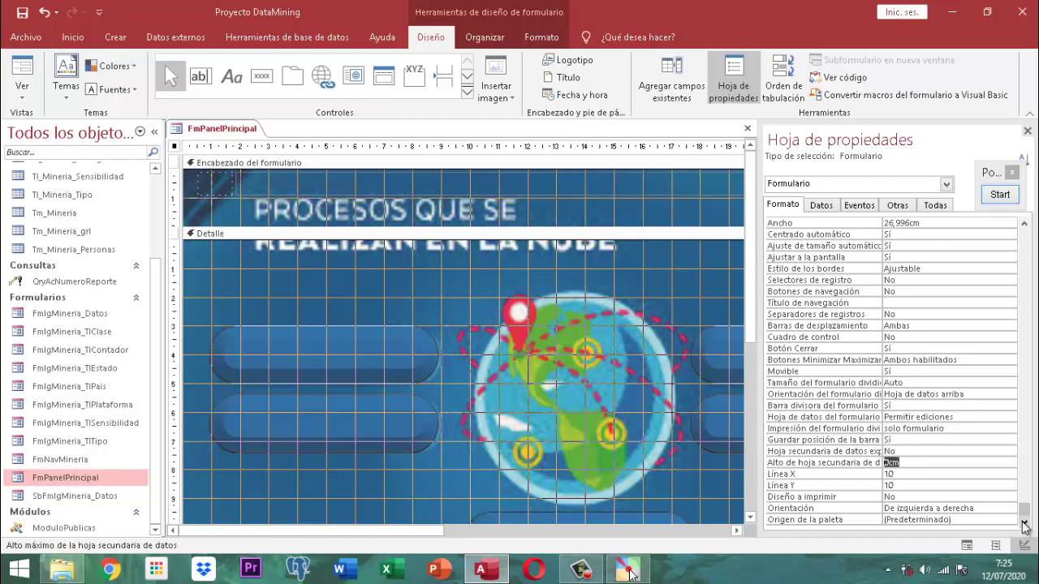
pyautogui.press('Down')
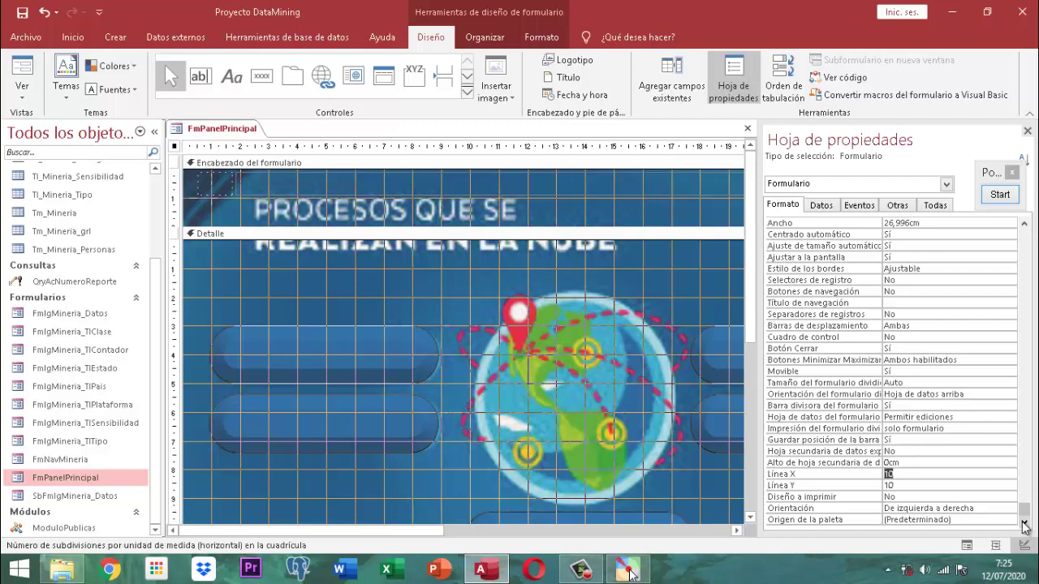
pyautogui.press('Down')
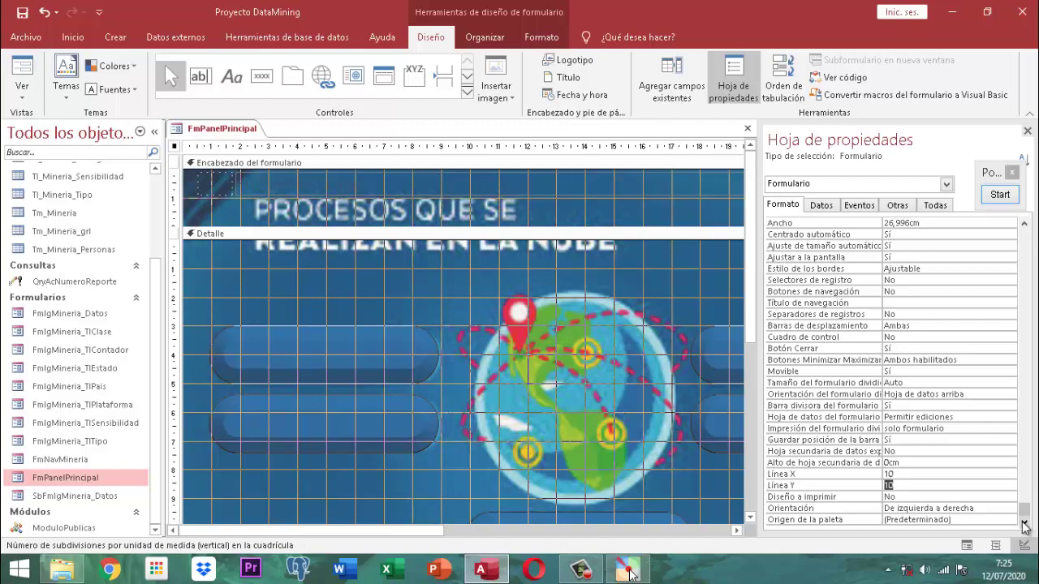
pyautogui.press('Down')
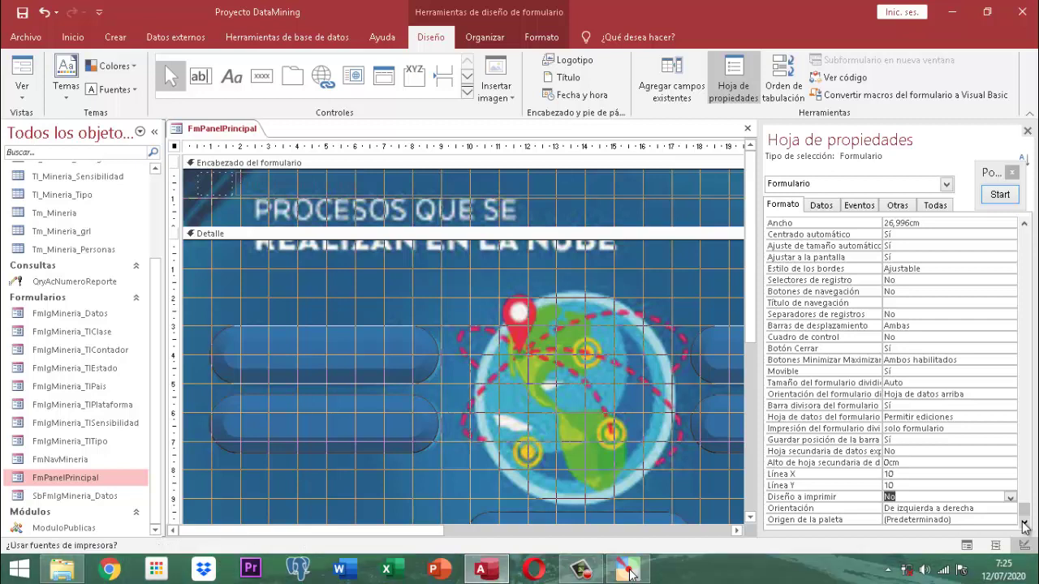
pyautogui.press('Down')
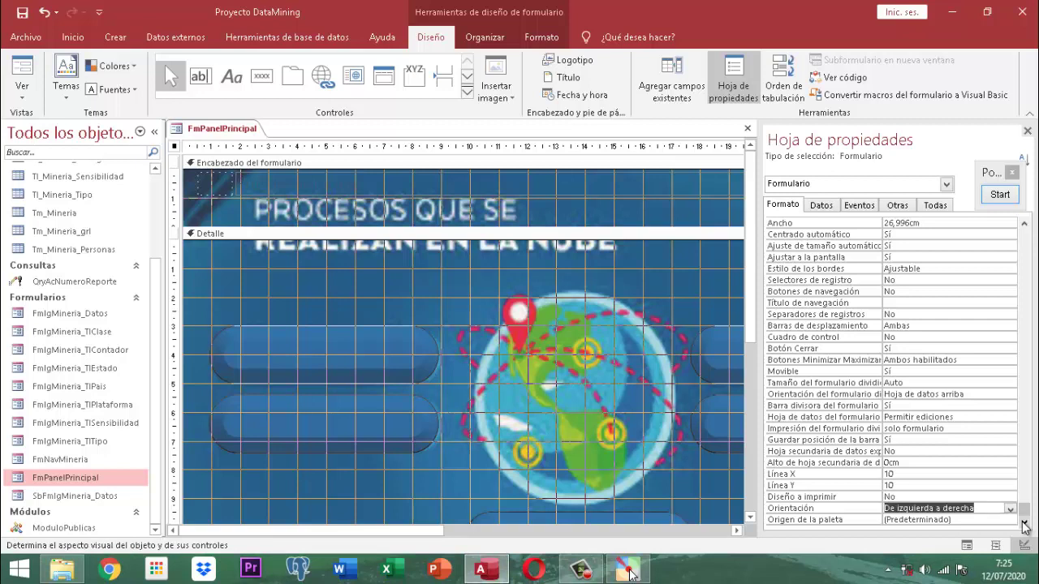
pyautogui.press('Down')
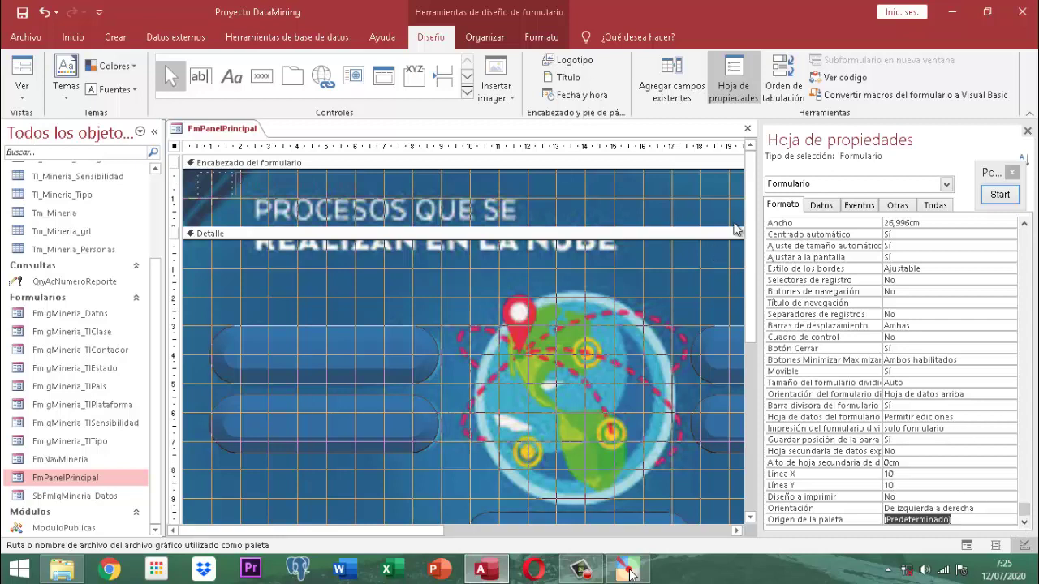
# Step: Look over the form's Datos, Eventos and Otras property categories
pyautogui.click(822, 205)
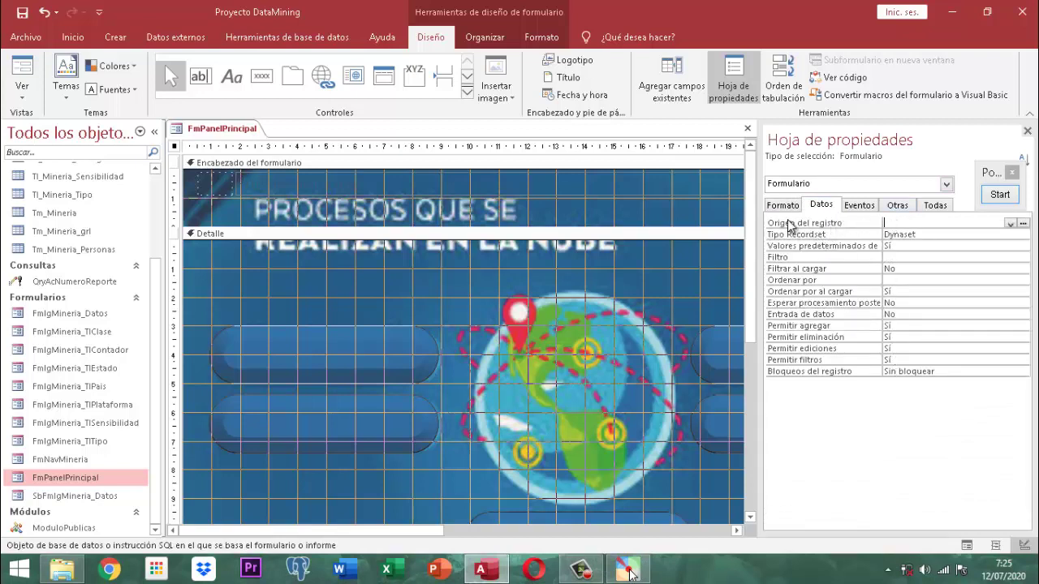
pyautogui.click(869, 209)
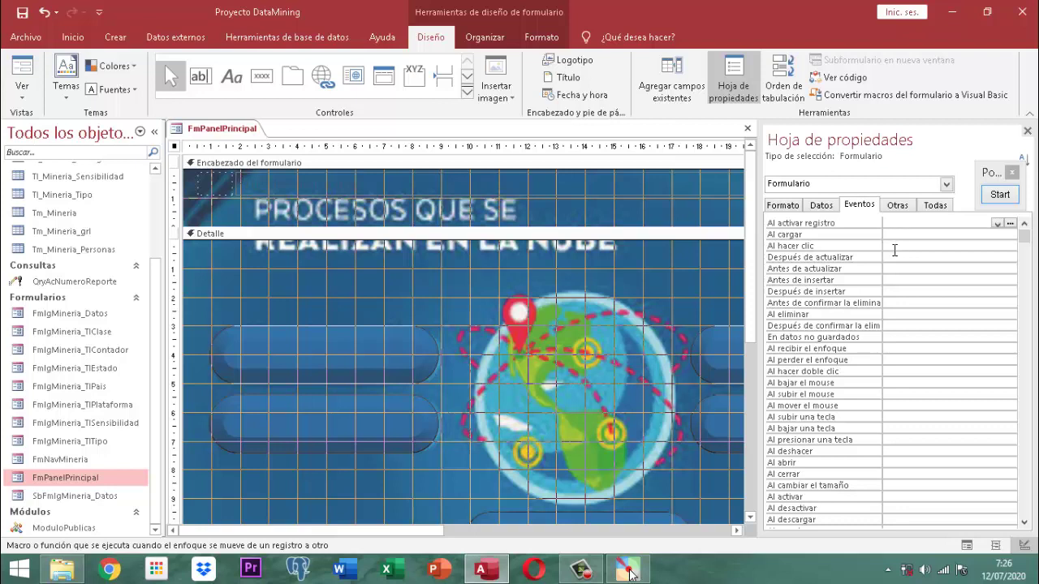
pyautogui.click(898, 207)
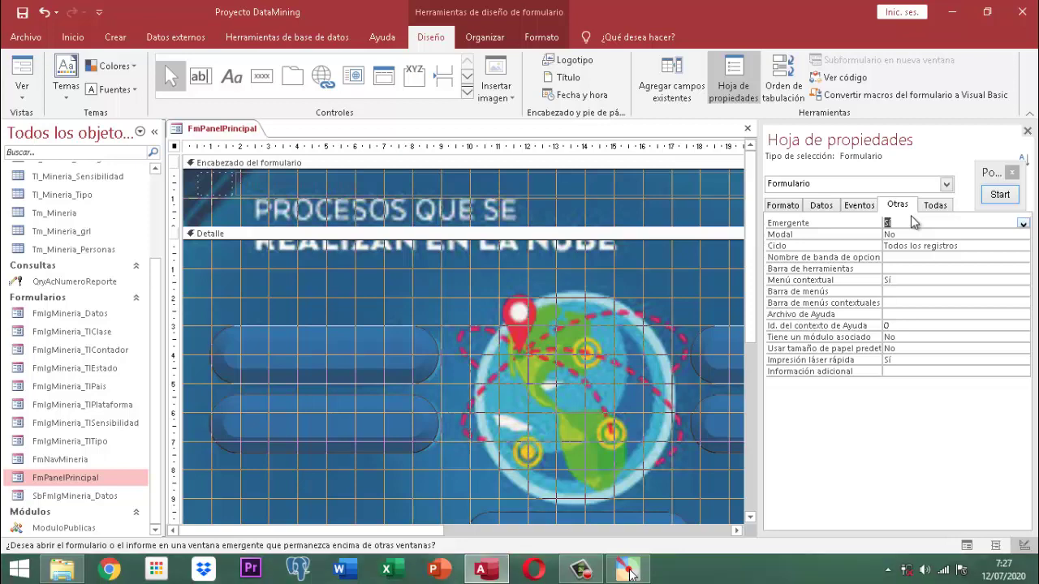
# Step: Close the property sheet and display the FmPanelPrincipal form in Form view (Vista Formulario)
pyautogui.click(1027, 131)
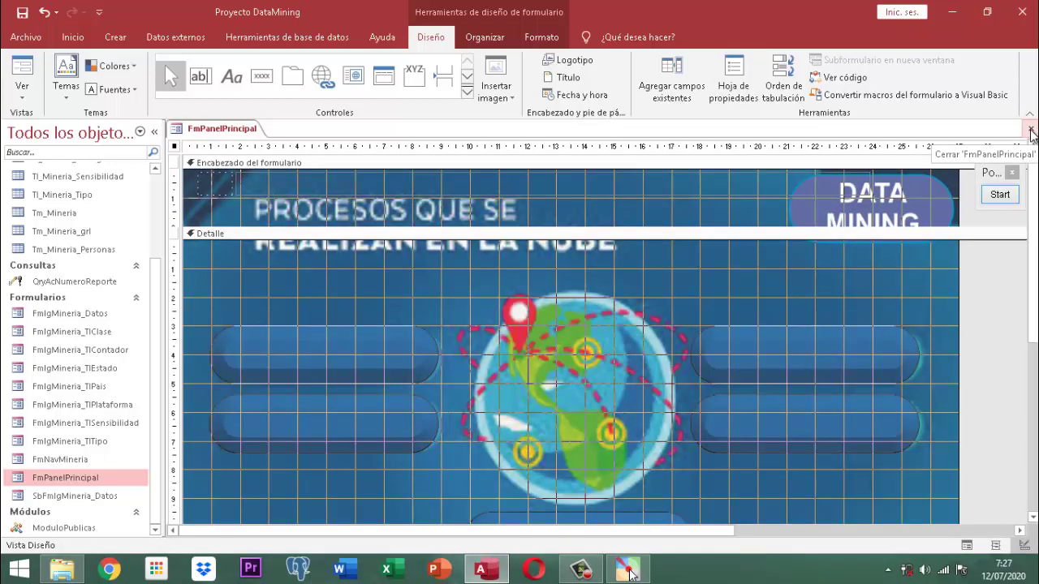
pyautogui.rightClick(205, 130)
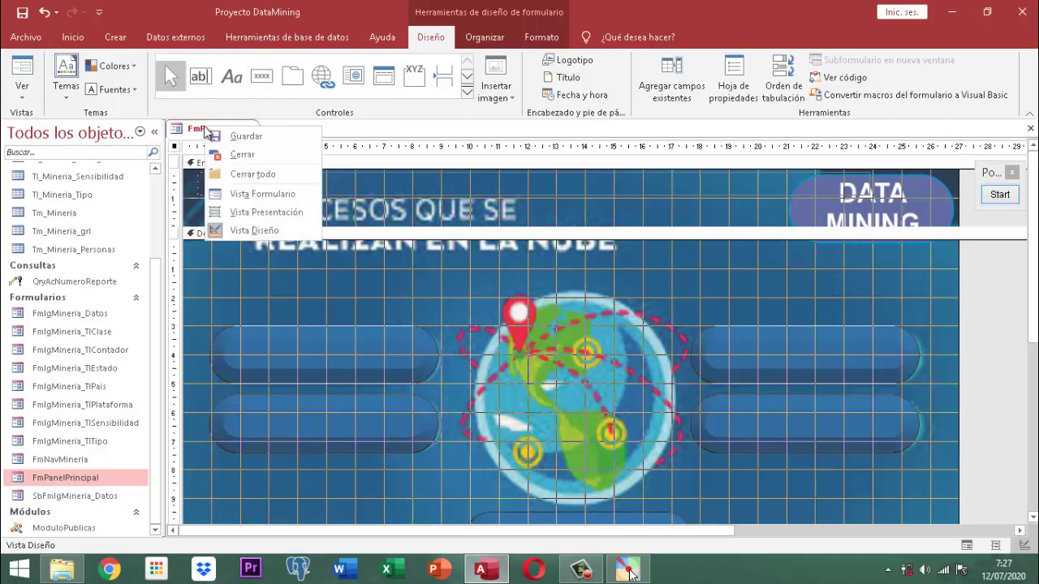
pyautogui.click(226, 131)
pyautogui.rightClick(231, 136)
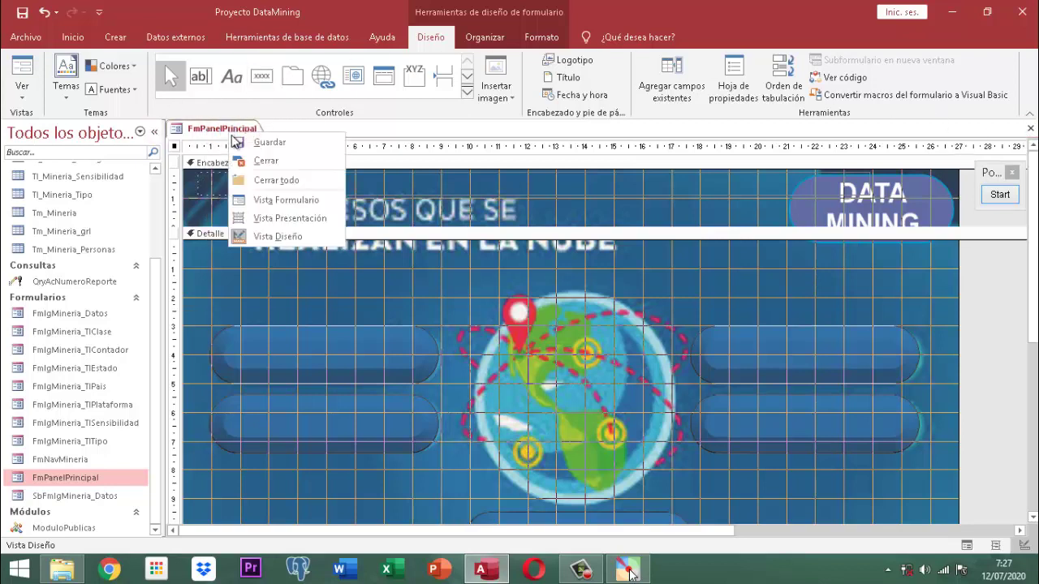
pyautogui.click(289, 204)
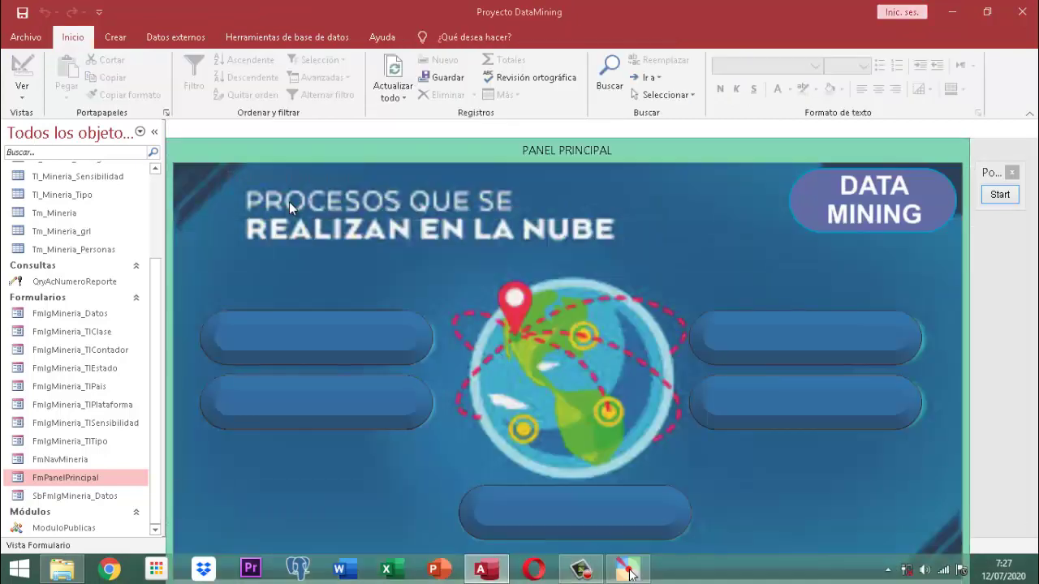
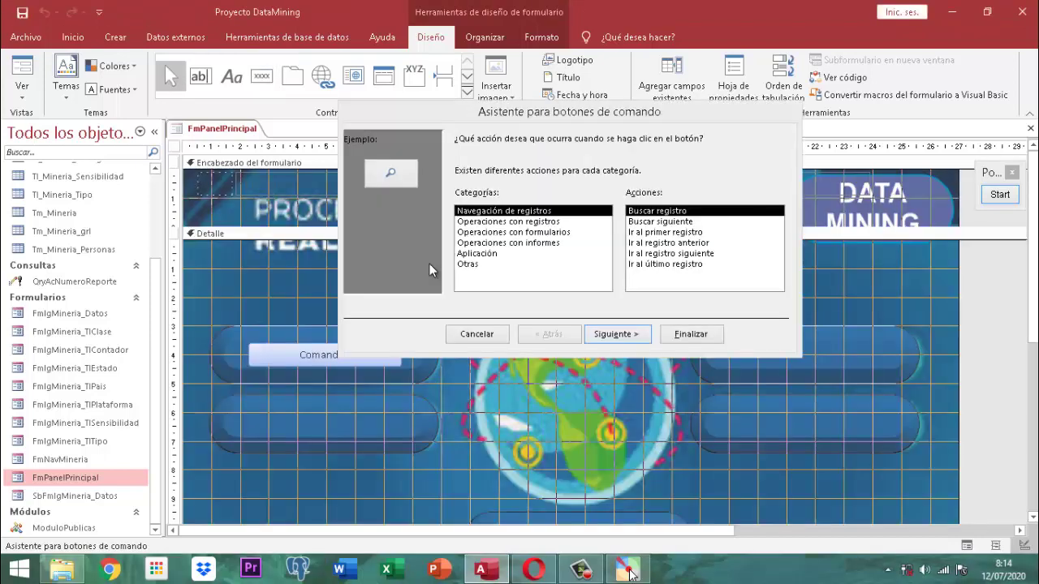
# Step: Cancel the command button wizard and set the new button's caption to USUARIOS
pyautogui.click(473, 337)
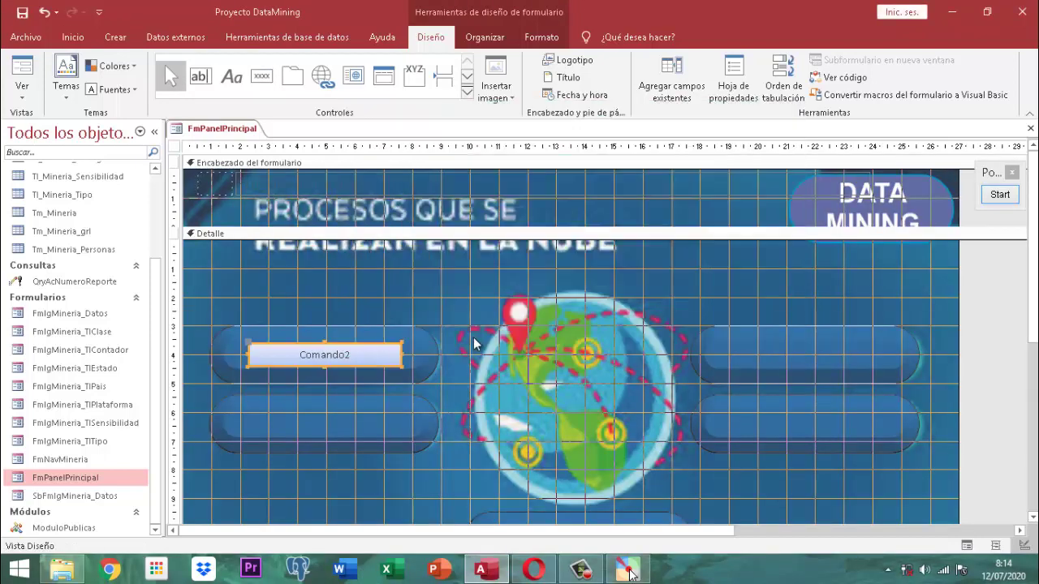
pyautogui.click(319, 357)
pyautogui.doubleClick(319, 357)
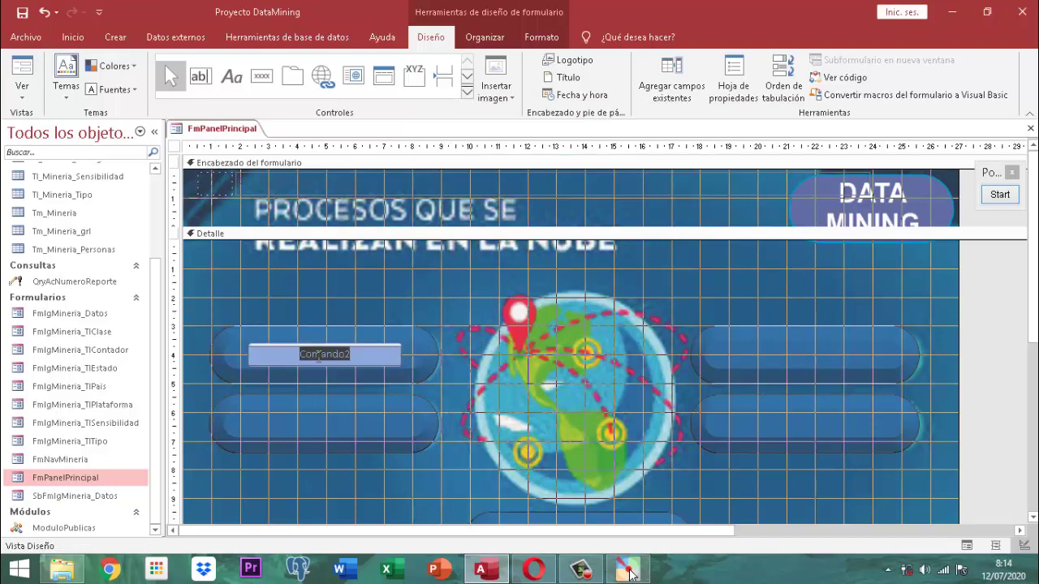
pyautogui.press('capslock')
pyautogui.write('USUARIOS')
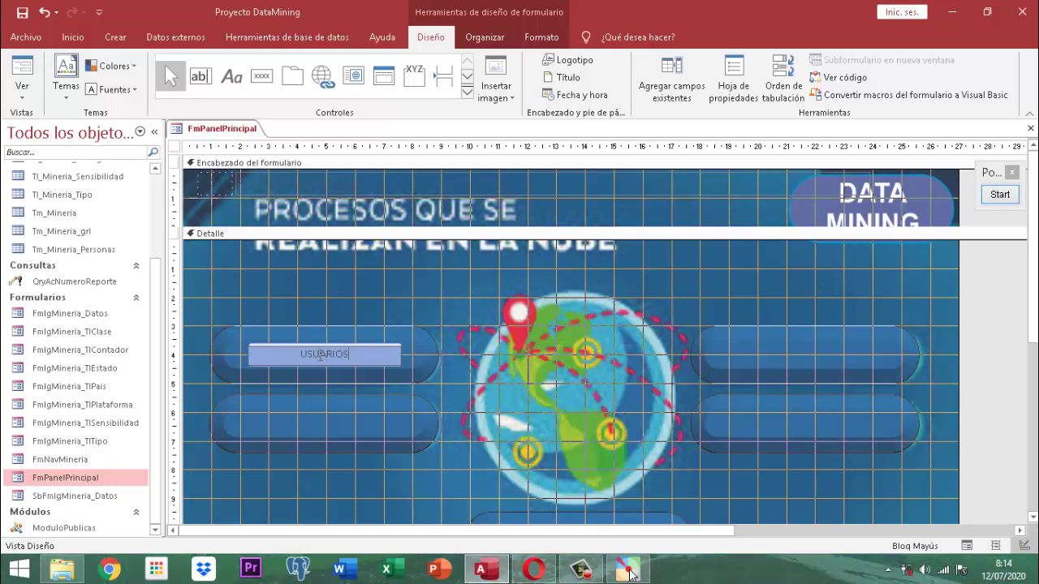
pyautogui.click(376, 373)
pyautogui.click(375, 362)
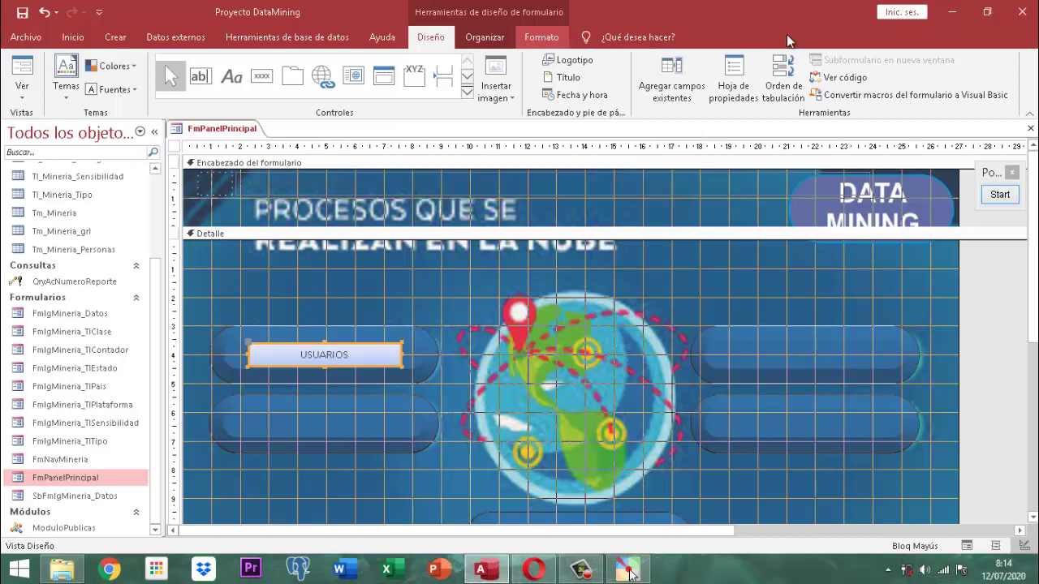
# Step: Change the USUARIOS button's shape to the rectangle with rounded top corners and make its outline black
pyautogui.click(537, 39)
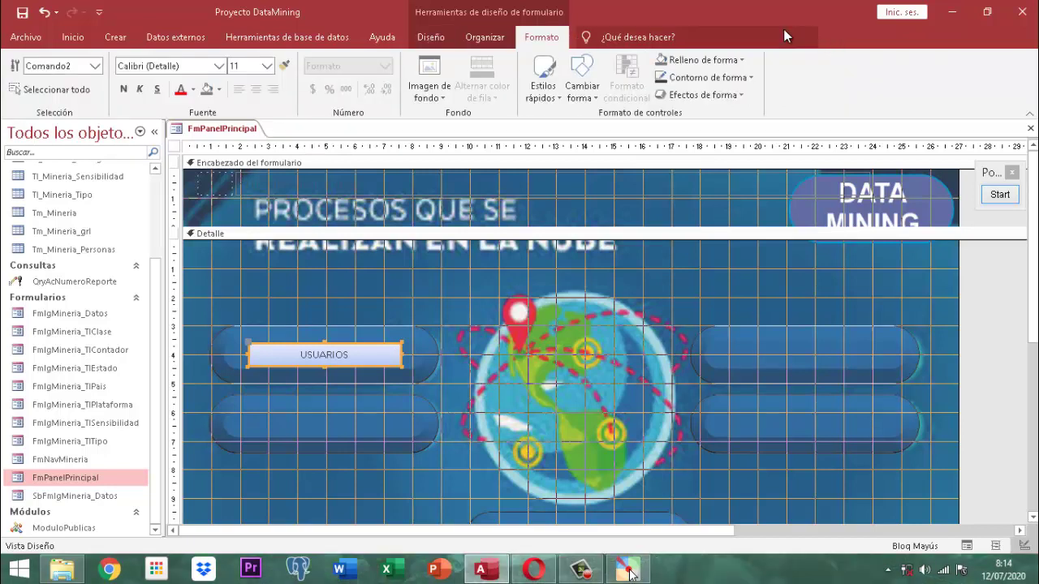
pyautogui.click(593, 99)
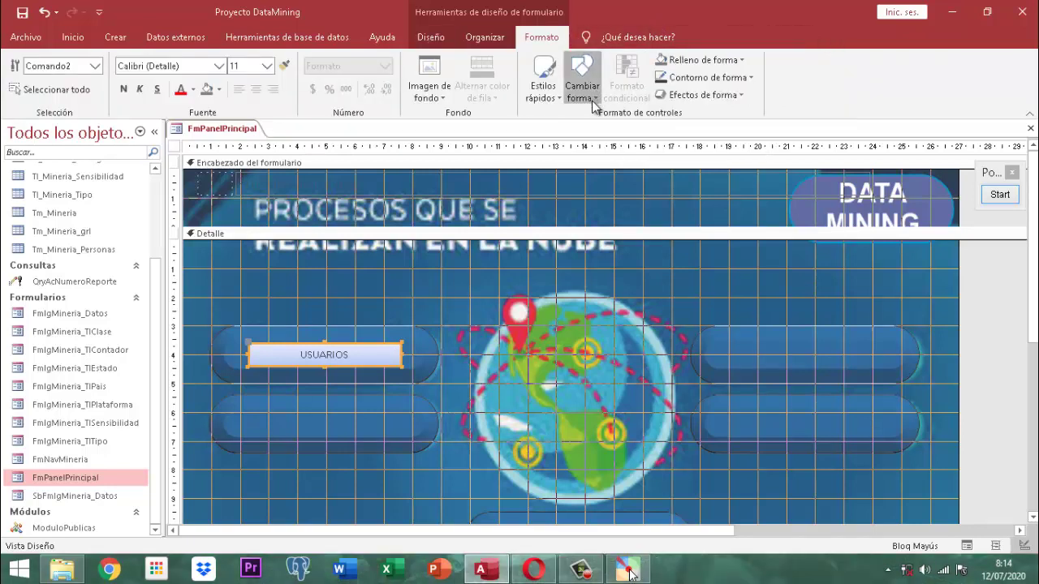
pyautogui.click(596, 97)
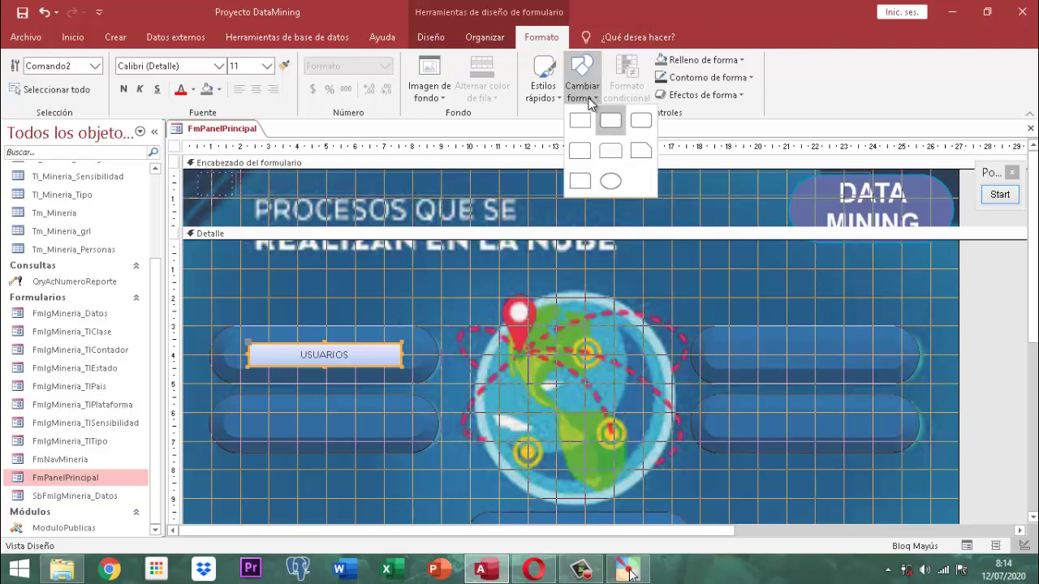
pyautogui.click(611, 154)
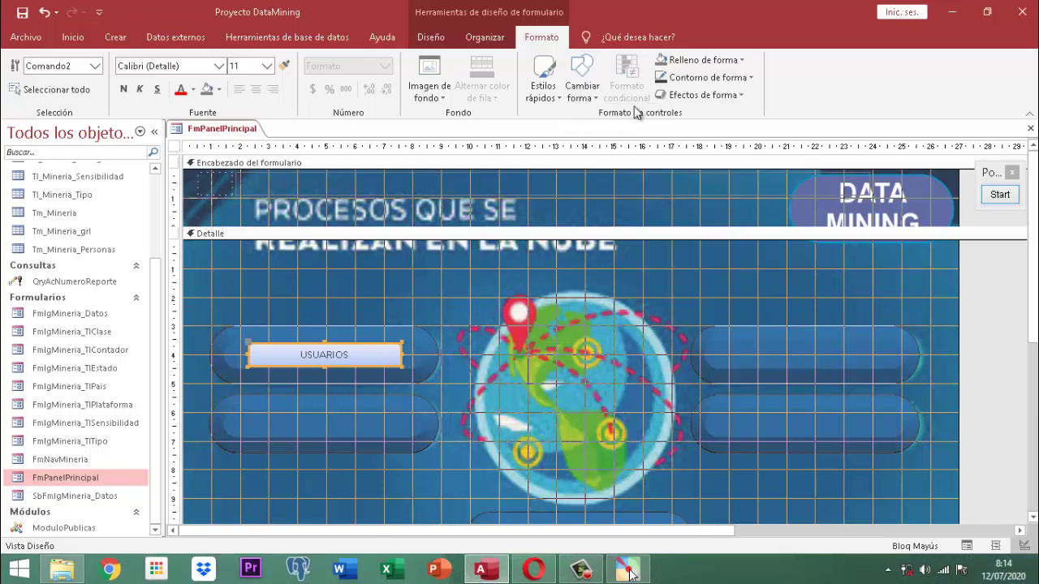
pyautogui.click(752, 78)
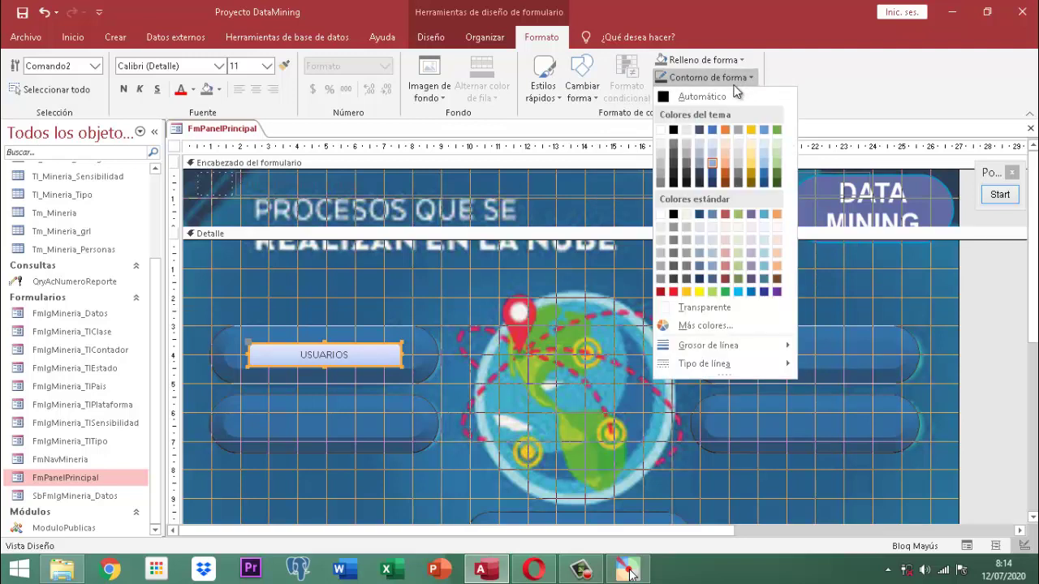
pyautogui.click(672, 132)
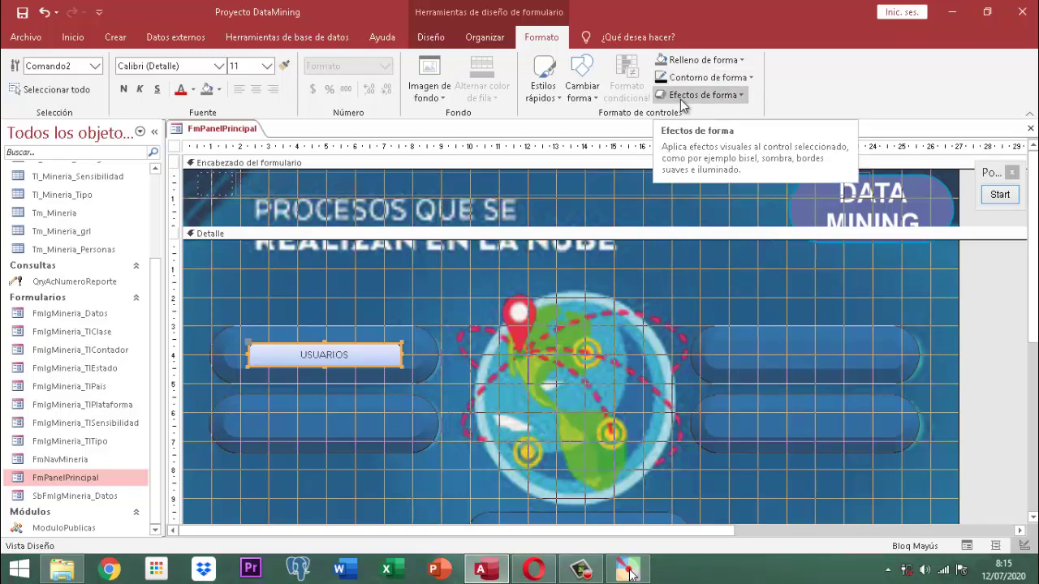
# Step: Apply the first Bisel preset as a shape effect to the USUARIOS button
pyautogui.click(680, 98)
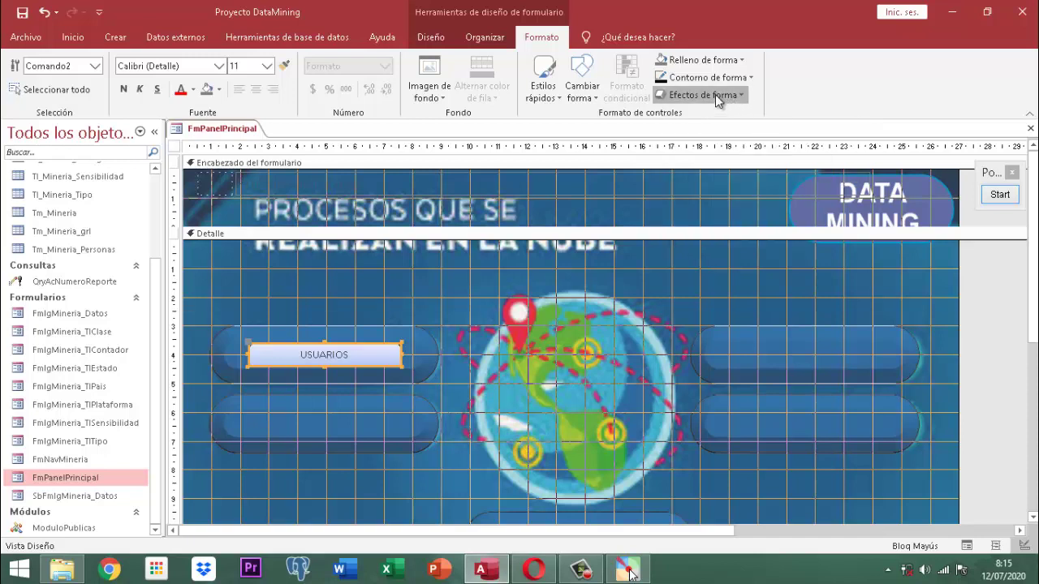
pyautogui.click(718, 99)
pyautogui.moveTo(703, 229)
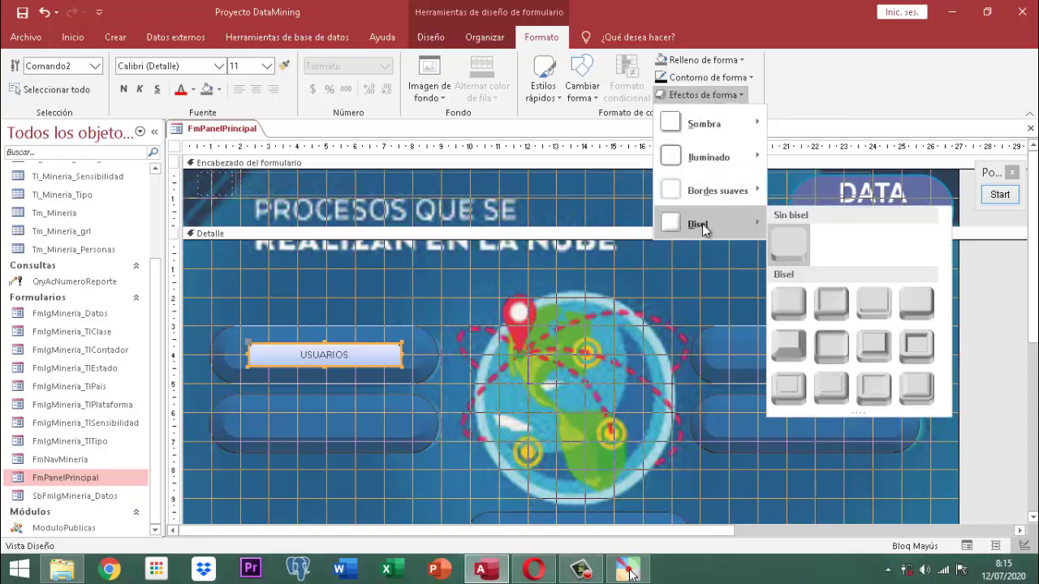
pyautogui.click(786, 304)
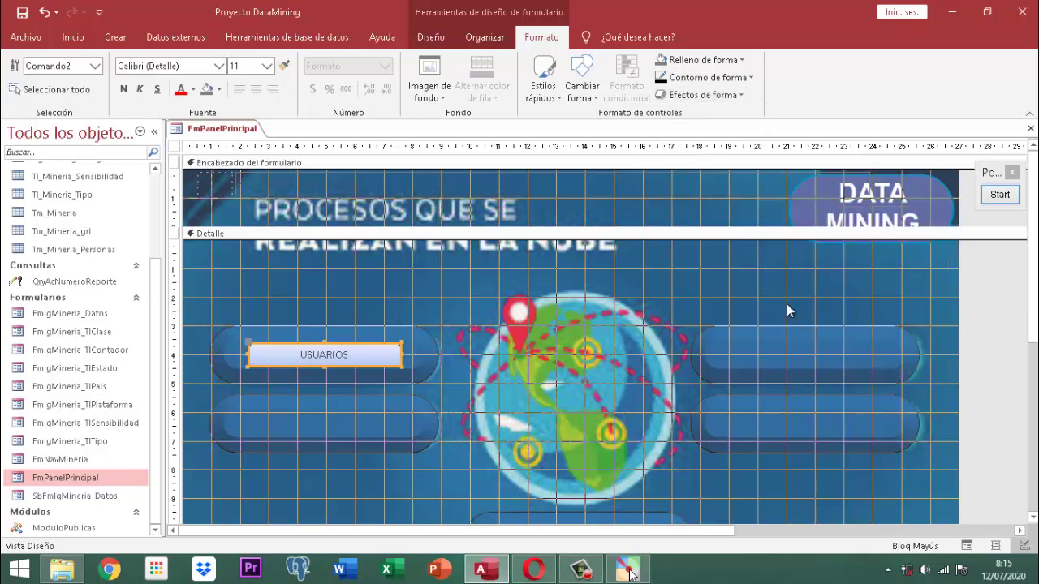
pyautogui.click(425, 318)
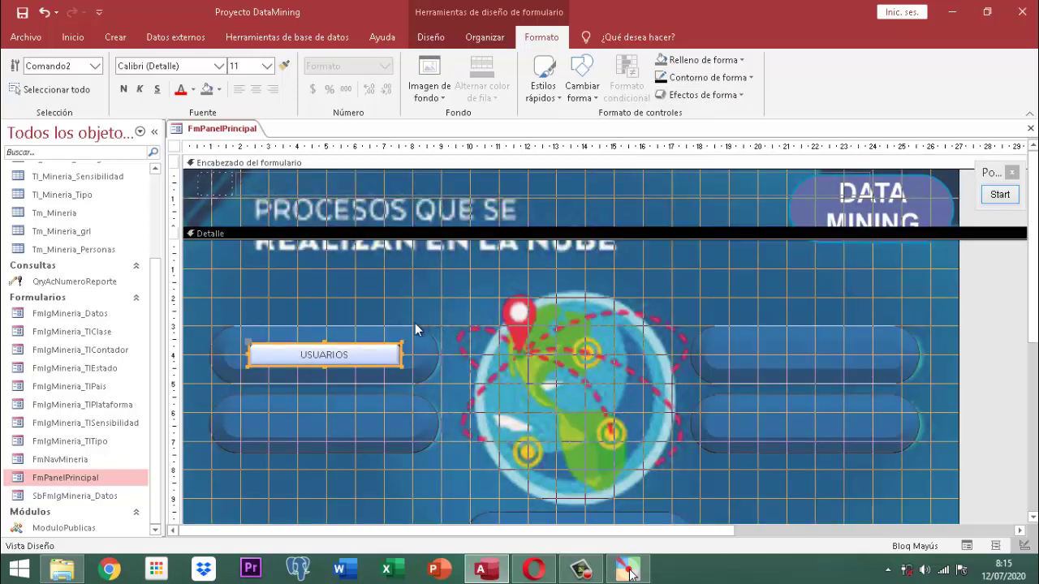
# Step: Make the USUARIOS button's text bold and black, and fill its background with the standard medium blue
pyautogui.click(328, 364)
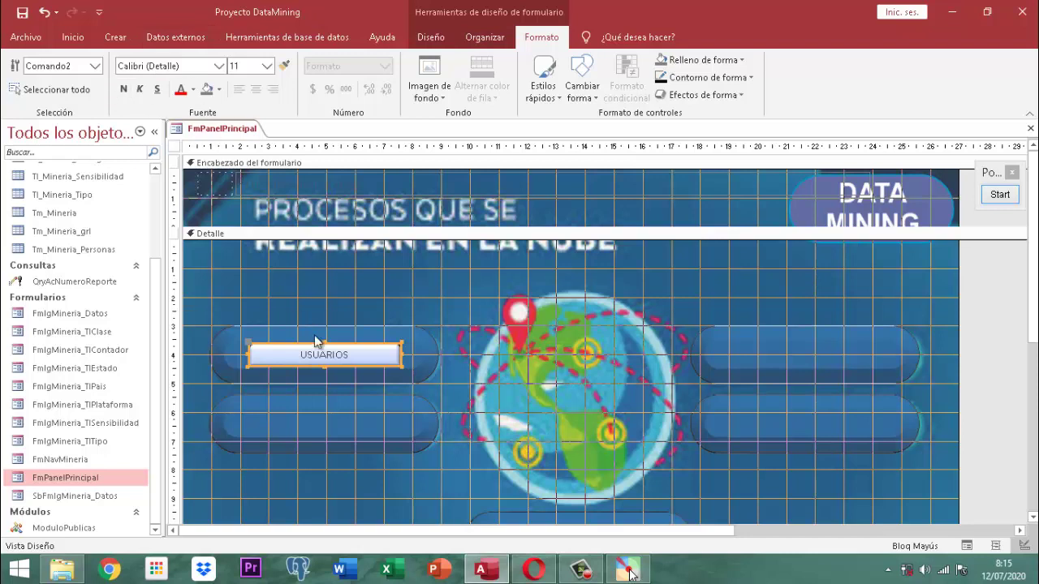
pyautogui.click(122, 90)
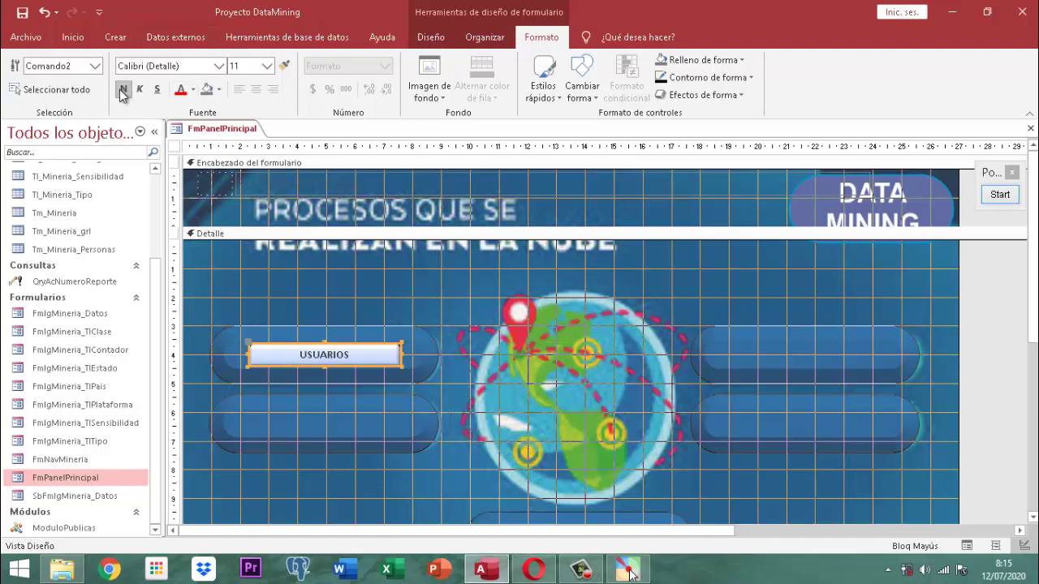
pyautogui.click(194, 90)
pyautogui.click(194, 143)
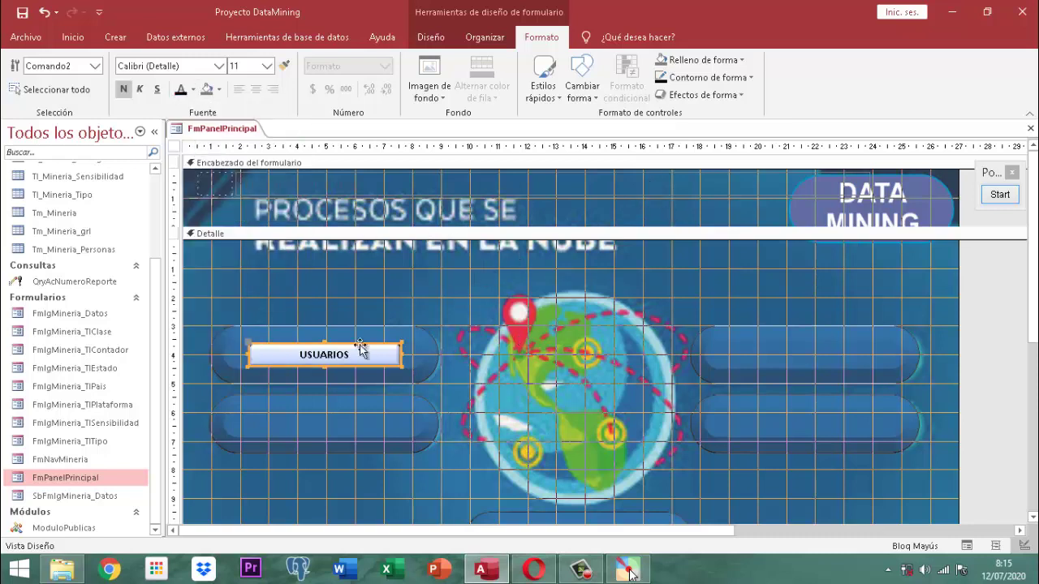
pyautogui.click(218, 90)
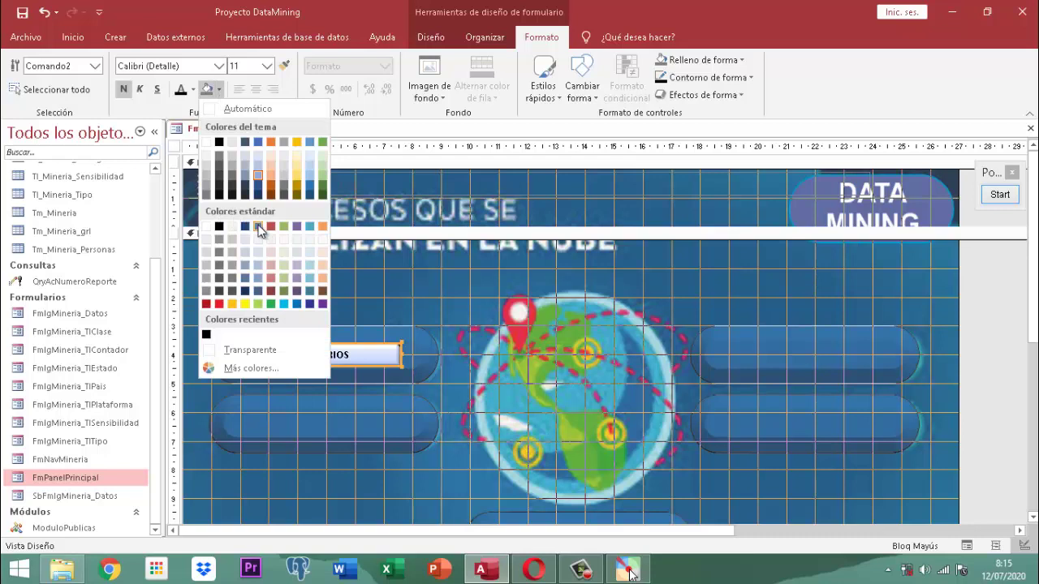
pyautogui.click(258, 227)
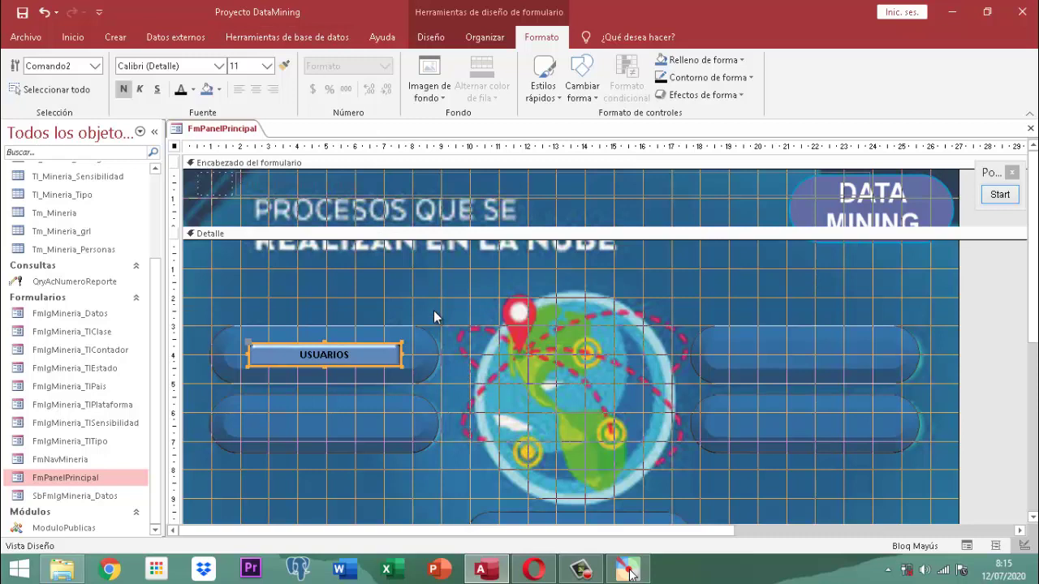
# Step: Duplicate the USUARIOS button and place the copy inside the lower-left rounded panel of the background image
pyautogui.click(404, 349)
pyautogui.click(374, 365)
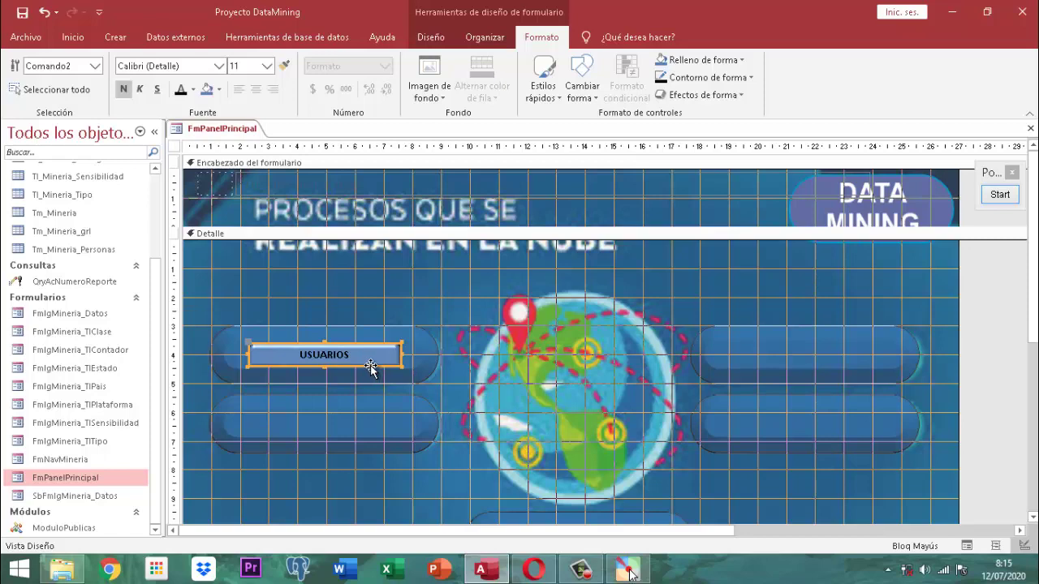
pyautogui.hotkey('ctrl', 'v')
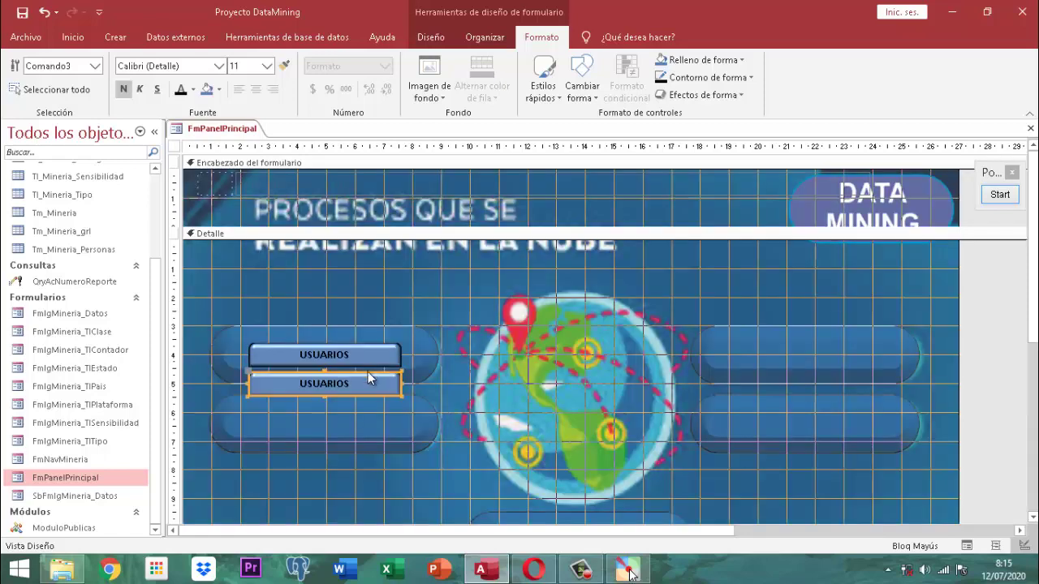
pyautogui.moveTo(355, 399); pyautogui.dragTo(350, 432)
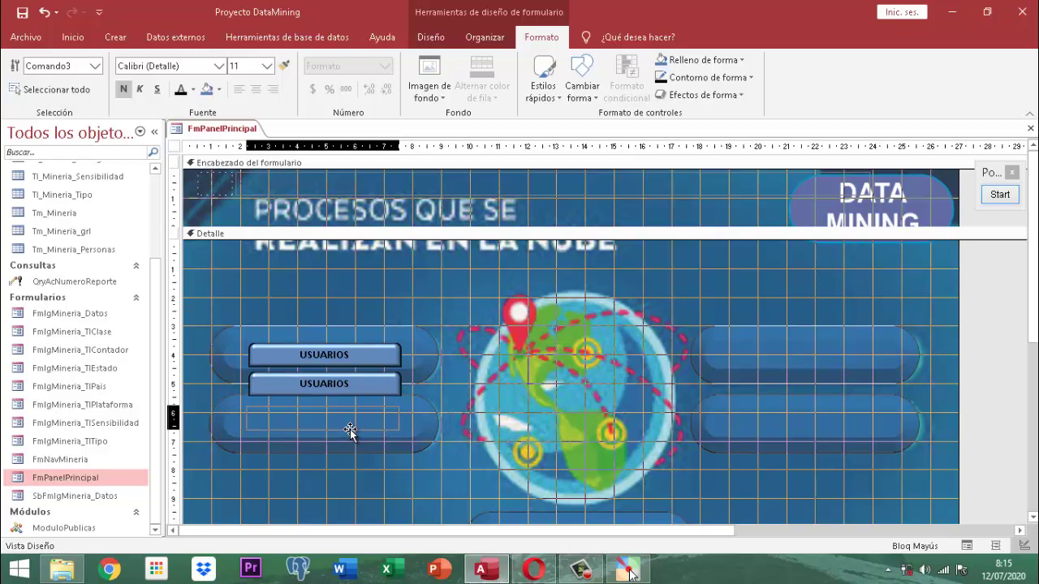
pyautogui.moveTo(350, 430); pyautogui.dragTo(350, 430)
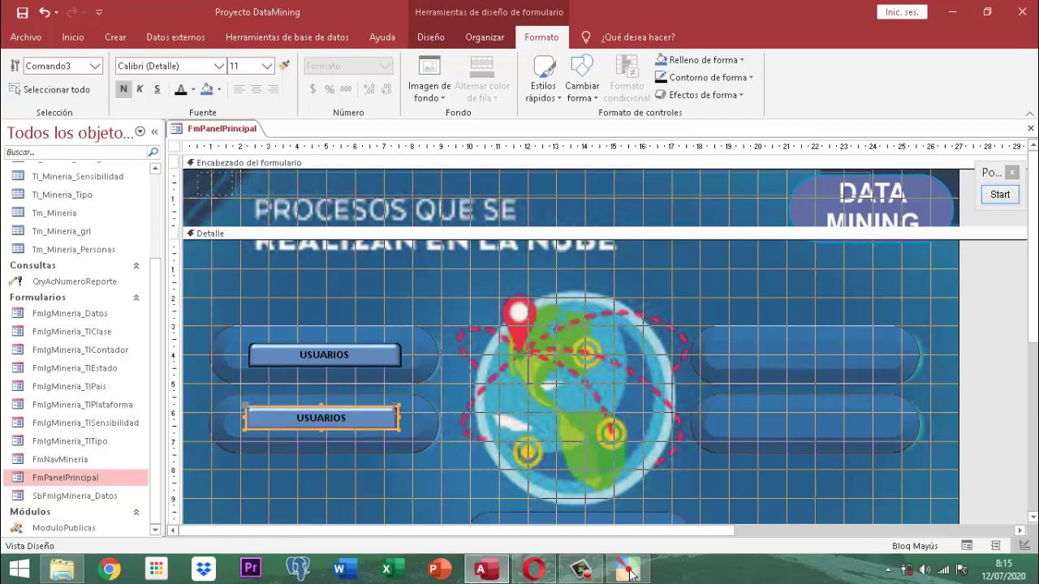
# Step: Set the caption of the copied button in the lower-left panel to PROCESOS
pyautogui.click(313, 417)
pyautogui.click(309, 417)
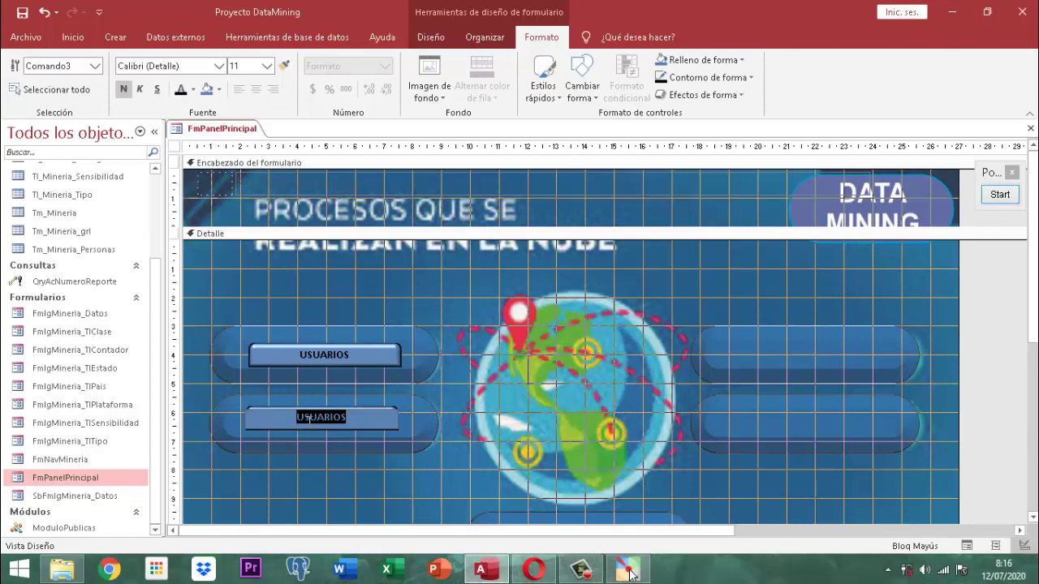
pyautogui.write('PROCESOS')
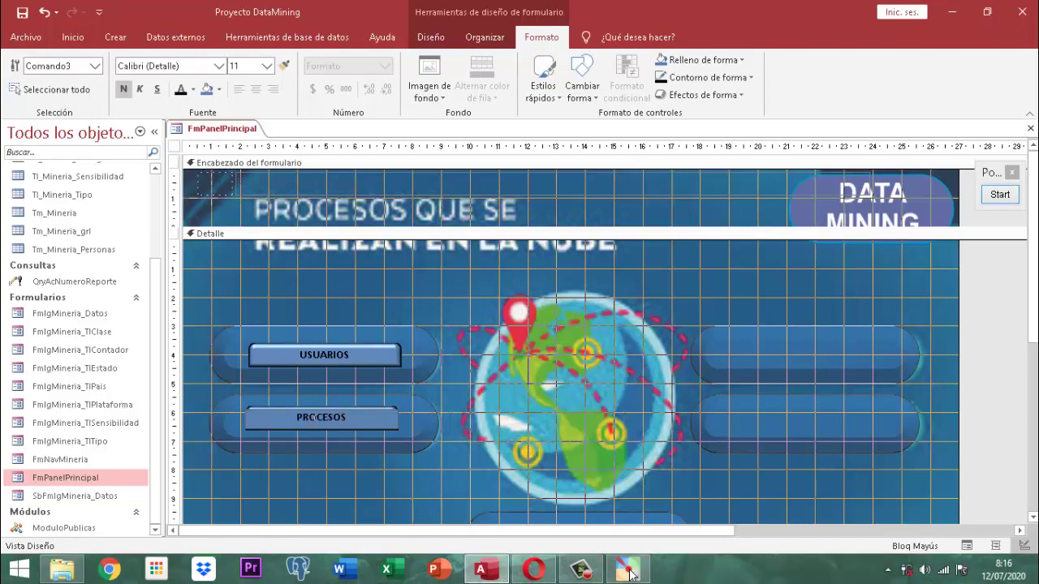
# Step: Duplicate the USUARIOS and PROCESOS buttons together and place the copies inside the two rounded panels right of the globe
pyautogui.click(386, 363)
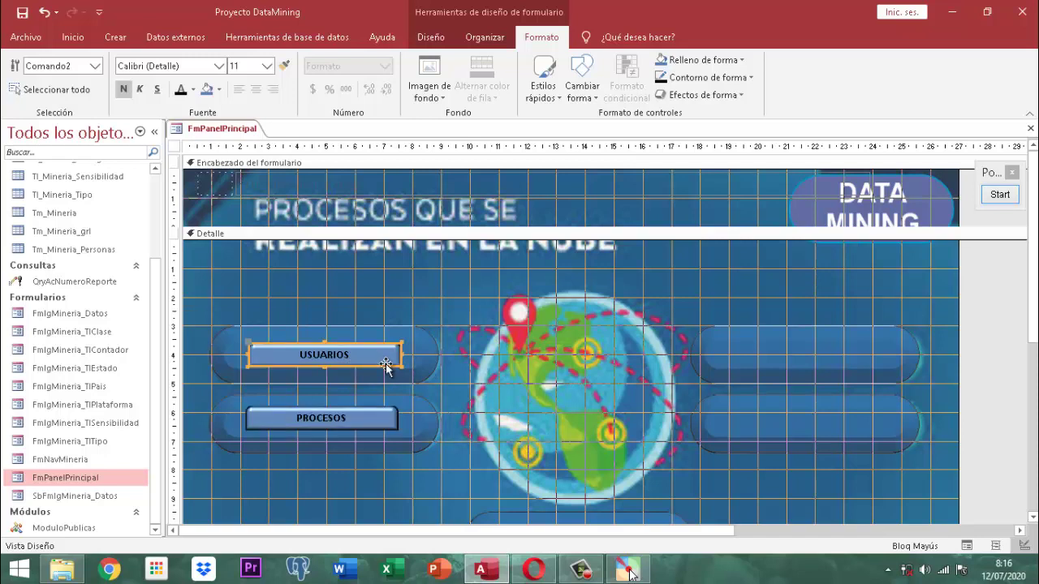
pyautogui.keyDown('shift'); pyautogui.click(360, 423); pyautogui.keyUp('shift')
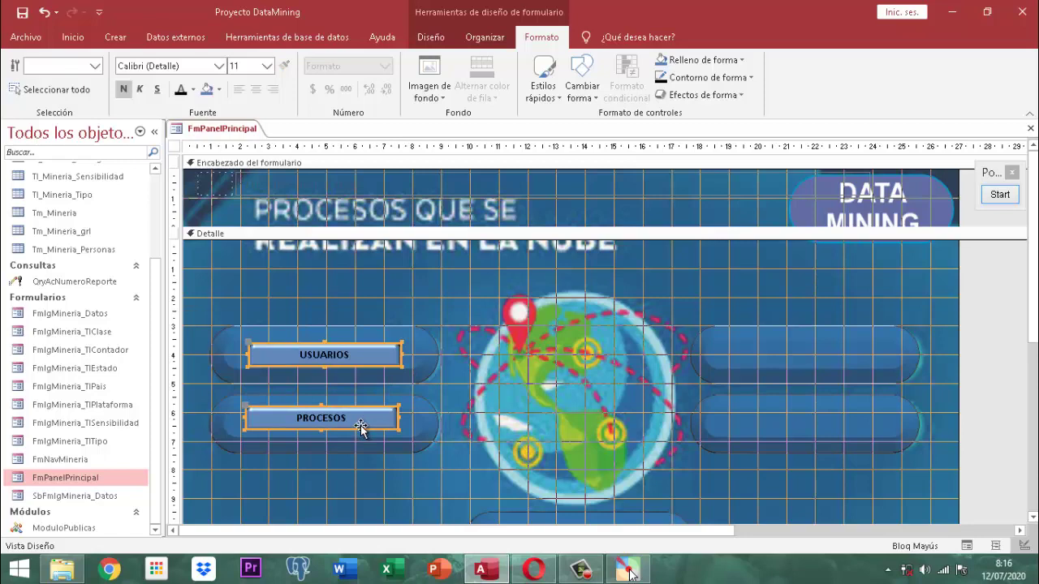
pyautogui.hotkey('ctrl', 'c')
pyautogui.hotkey('ctrl', 'v')
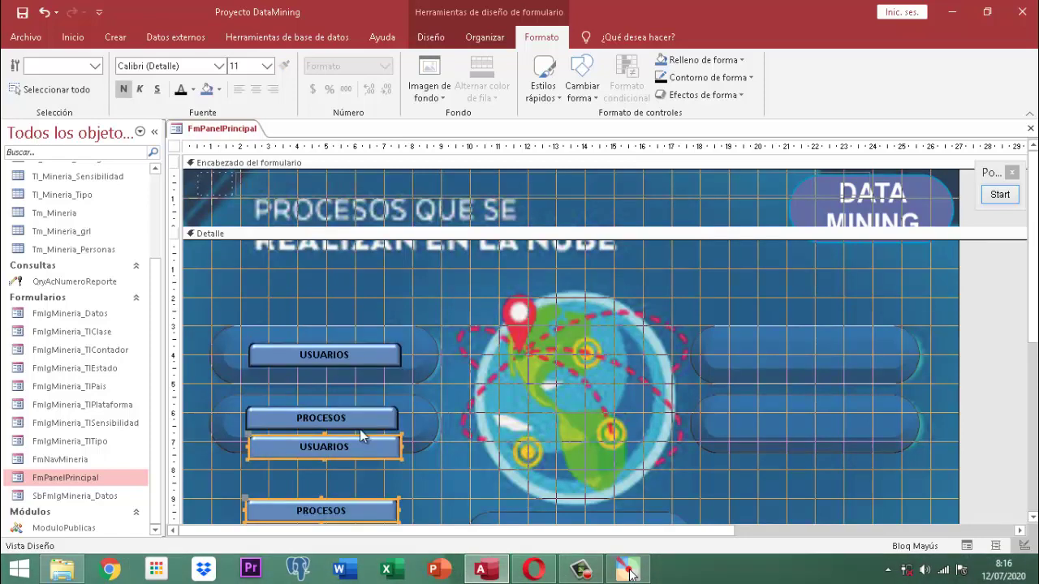
pyautogui.moveTo(360, 447); pyautogui.dragTo(842, 362)
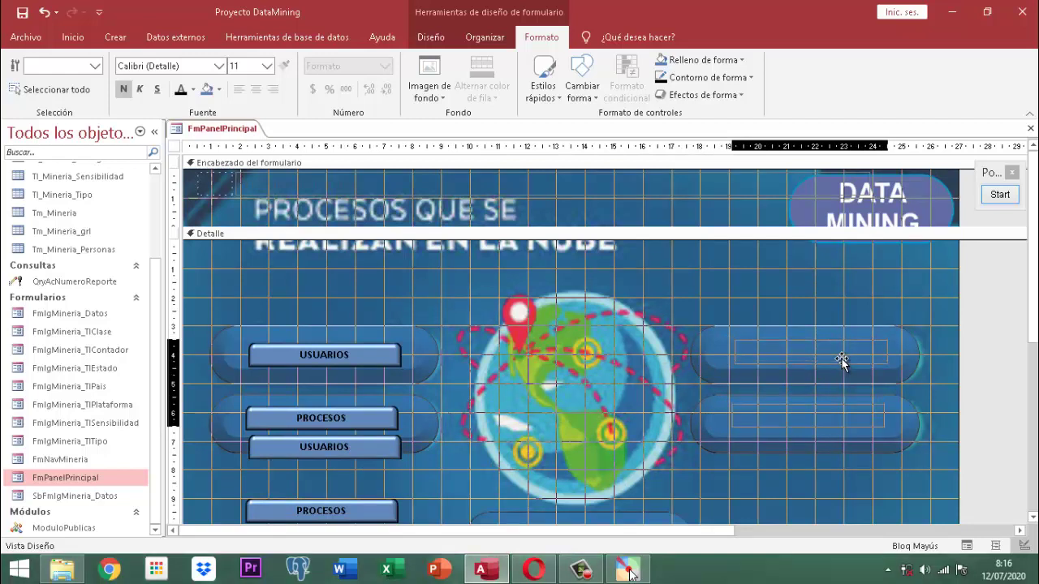
pyautogui.moveTo(841, 362); pyautogui.dragTo(840, 365)
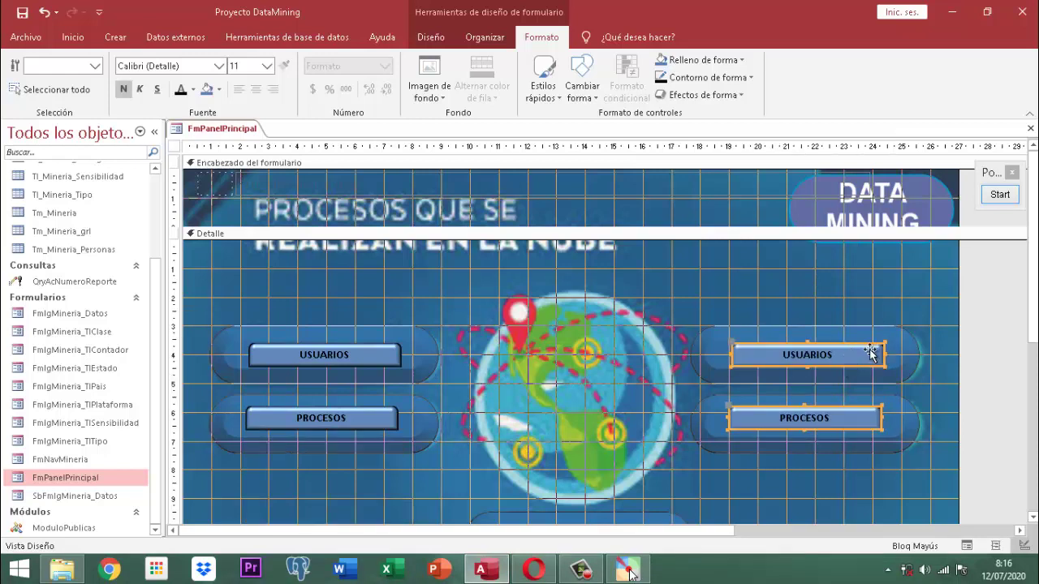
# Step: Align the two USUARIOS buttons on either side of the globe by their top edges
pyautogui.click(862, 311)
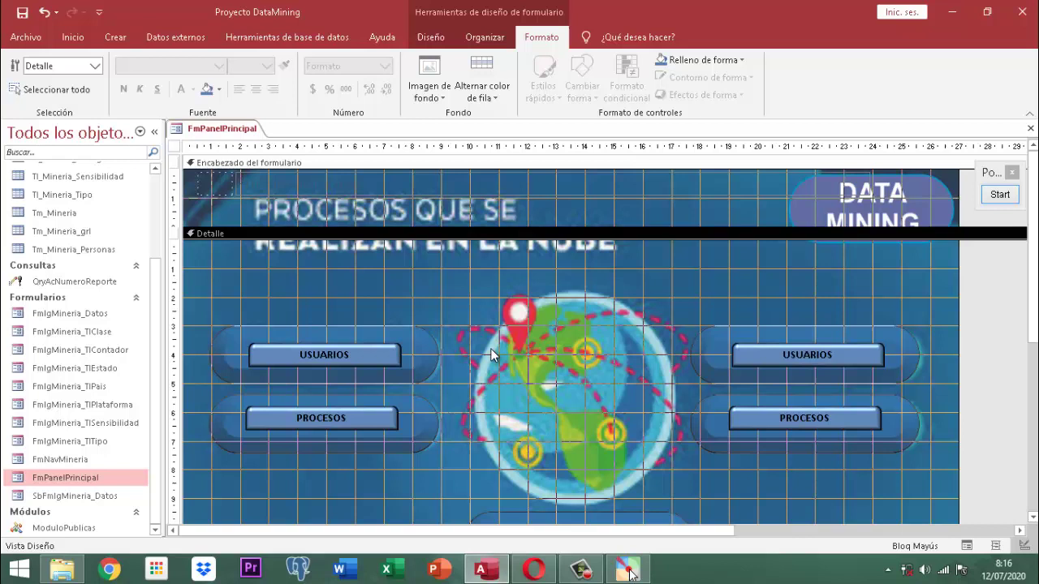
pyautogui.click(359, 365)
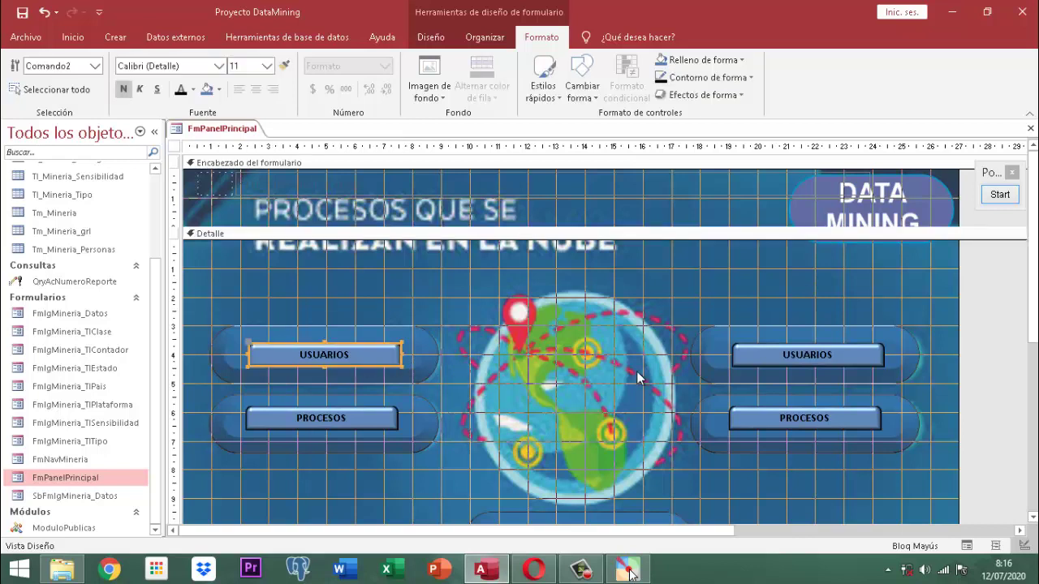
pyautogui.keyDown('shift'); pyautogui.click(735, 355); pyautogui.keyUp('shift')
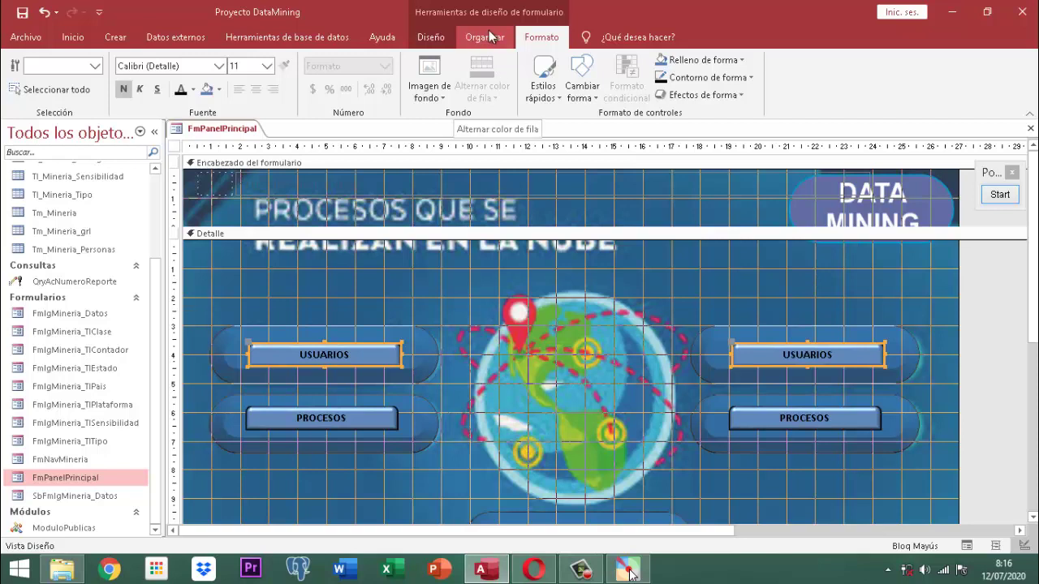
pyautogui.click(484, 38)
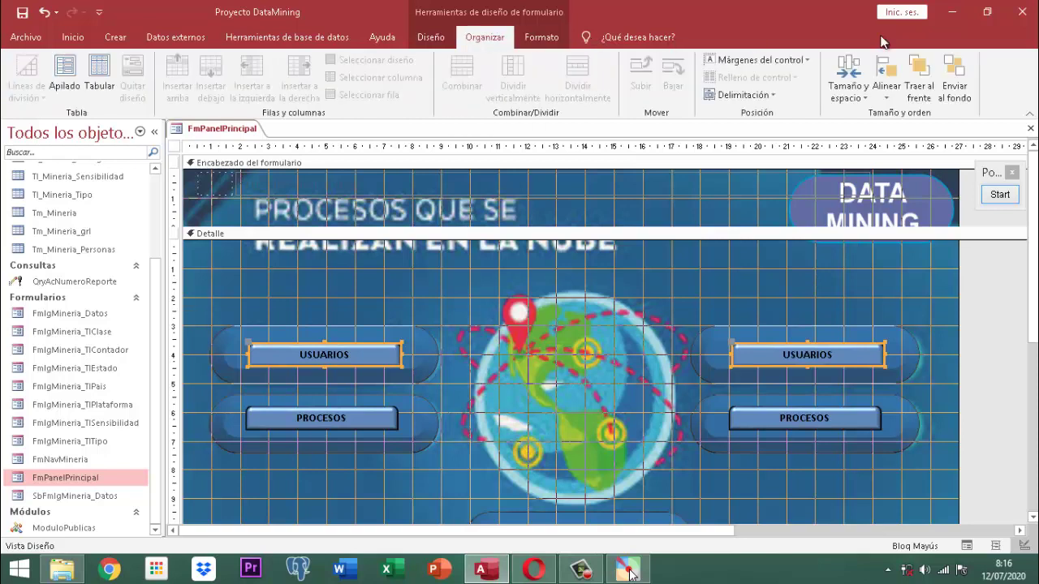
pyautogui.click(888, 98)
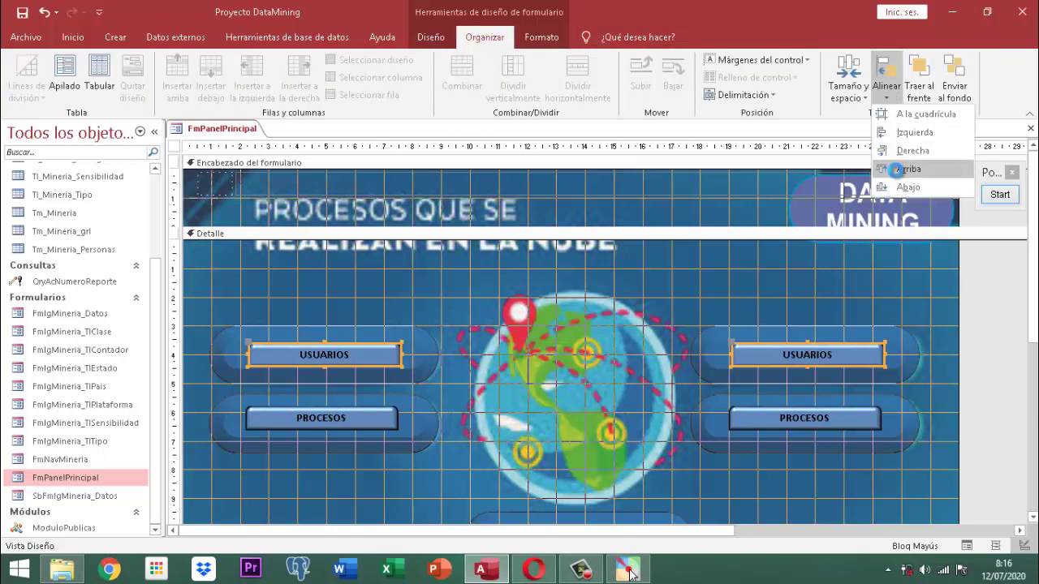
pyautogui.click(901, 171)
# Step: Align the two PROCESOS buttons on either side of the globe by their top edges
pyautogui.click(360, 419)
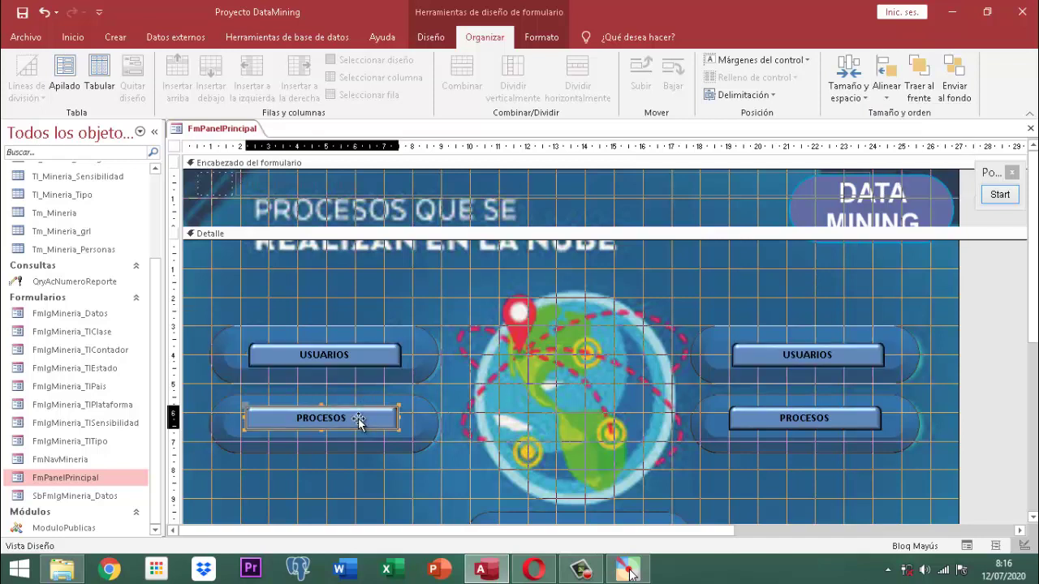
pyautogui.keyDown('shift'); pyautogui.click(733, 422); pyautogui.keyUp('shift')
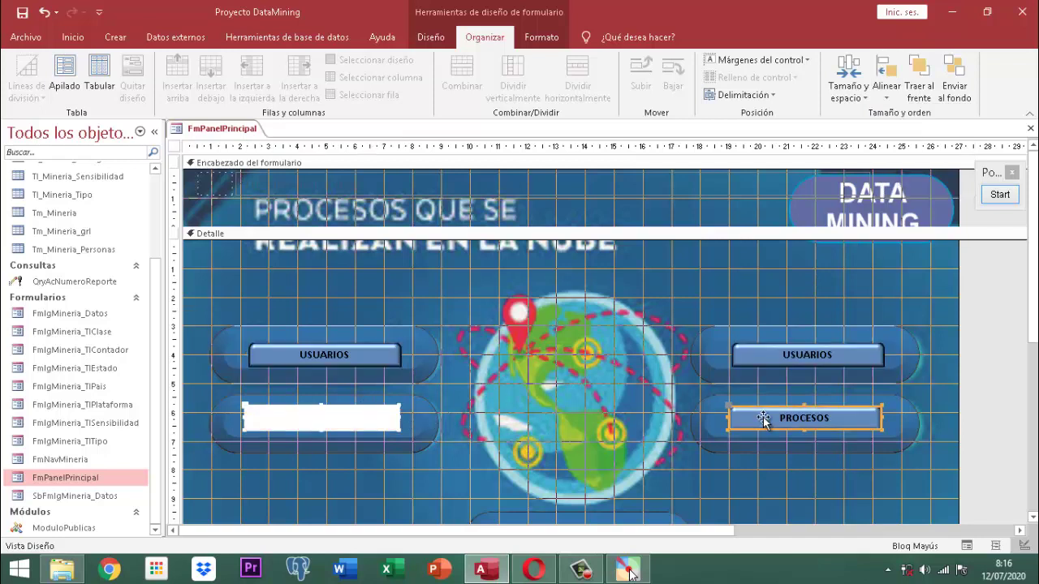
pyautogui.click(893, 98)
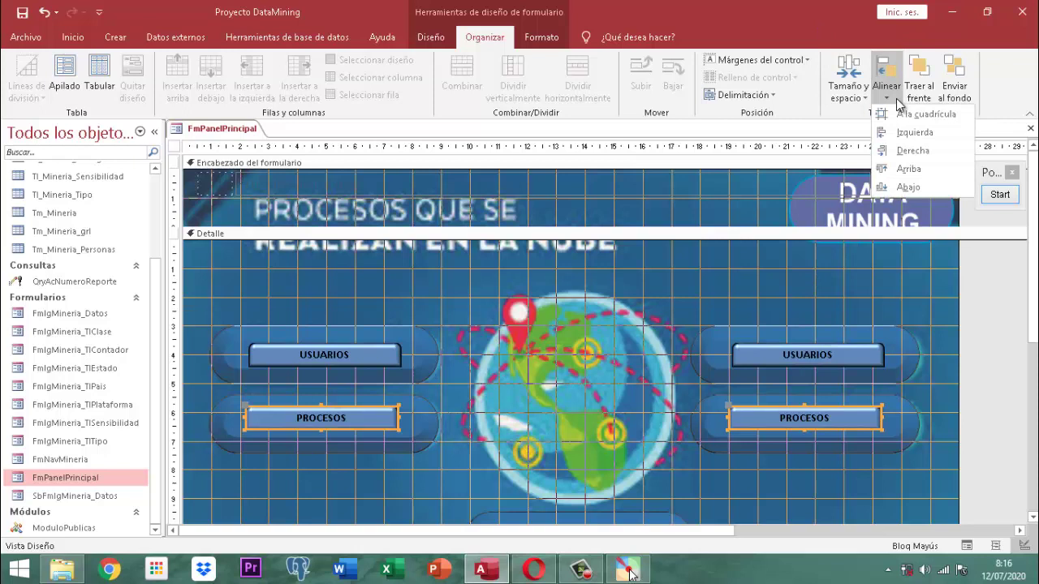
pyautogui.click(908, 170)
# Step: Set the caption of the USUARIOS button right of the globe to DATOS
pyautogui.click(779, 366)
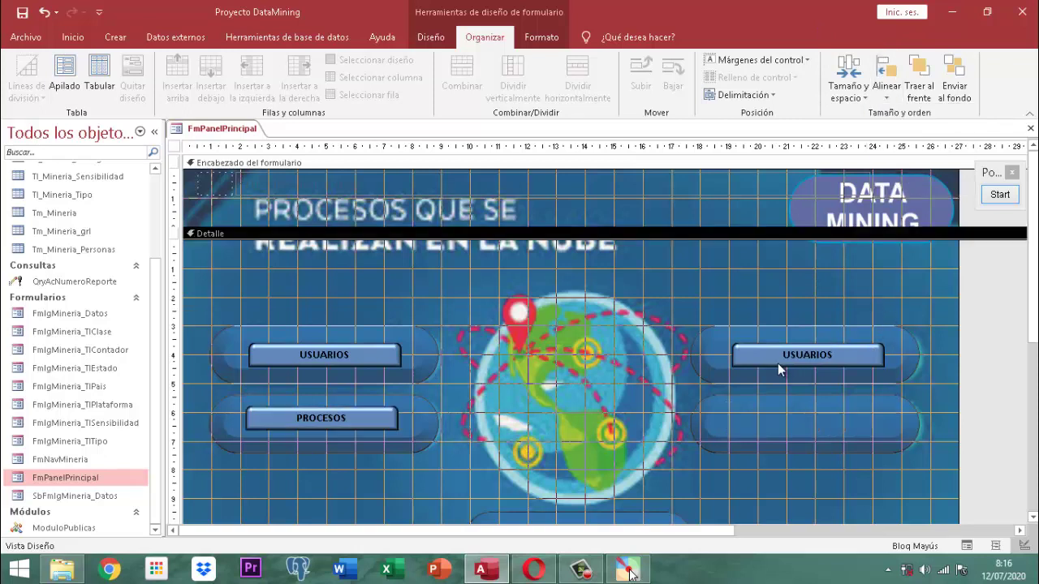
pyautogui.click(788, 355)
pyautogui.click(789, 354)
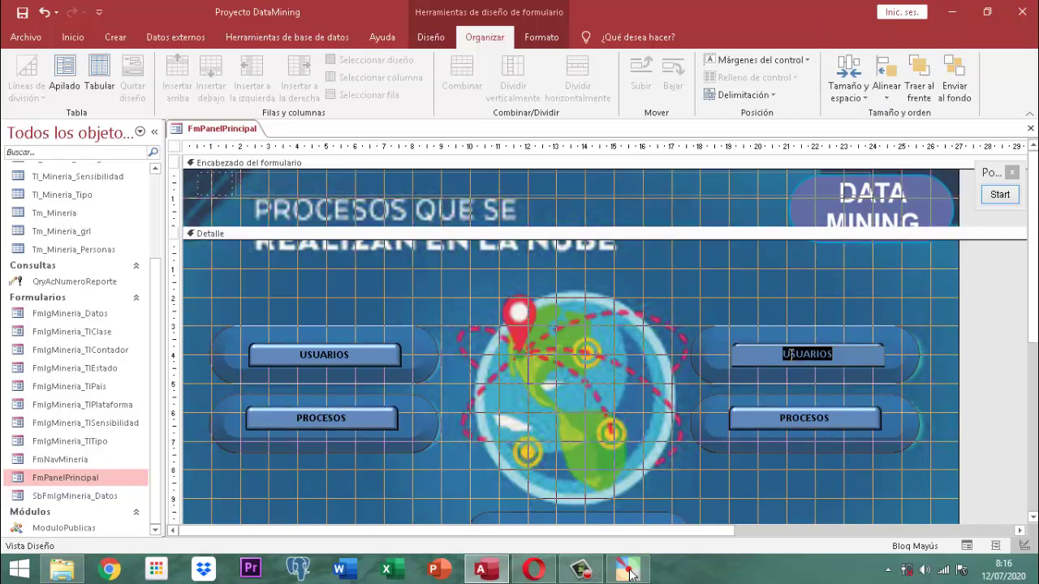
pyautogui.write('DATOS')
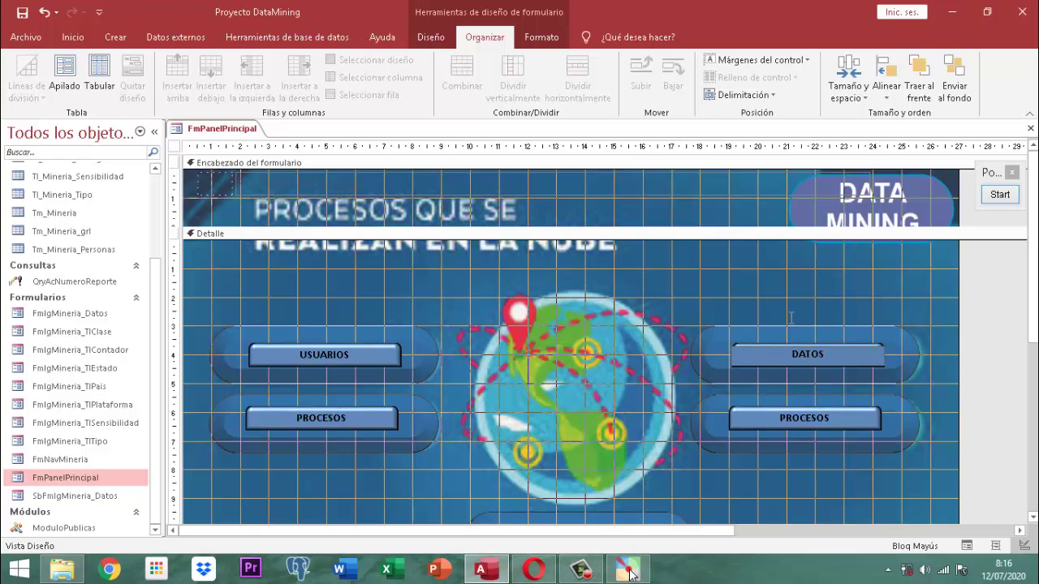
# Step: Set the caption of the PROCESOS button right of the globe to PERSONAS
pyautogui.click(810, 423)
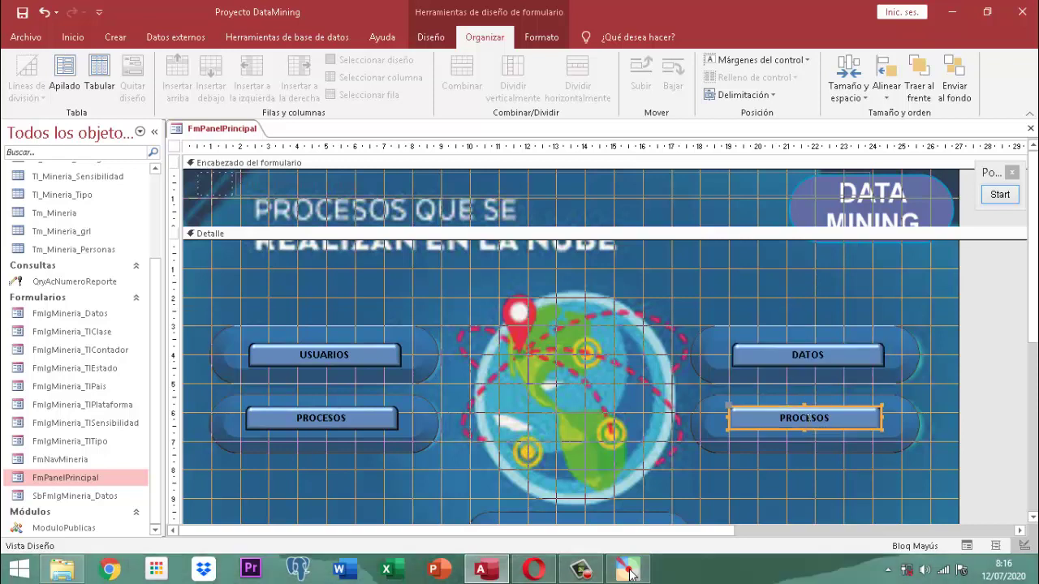
pyautogui.click(810, 419)
pyautogui.write('PERSONAS')
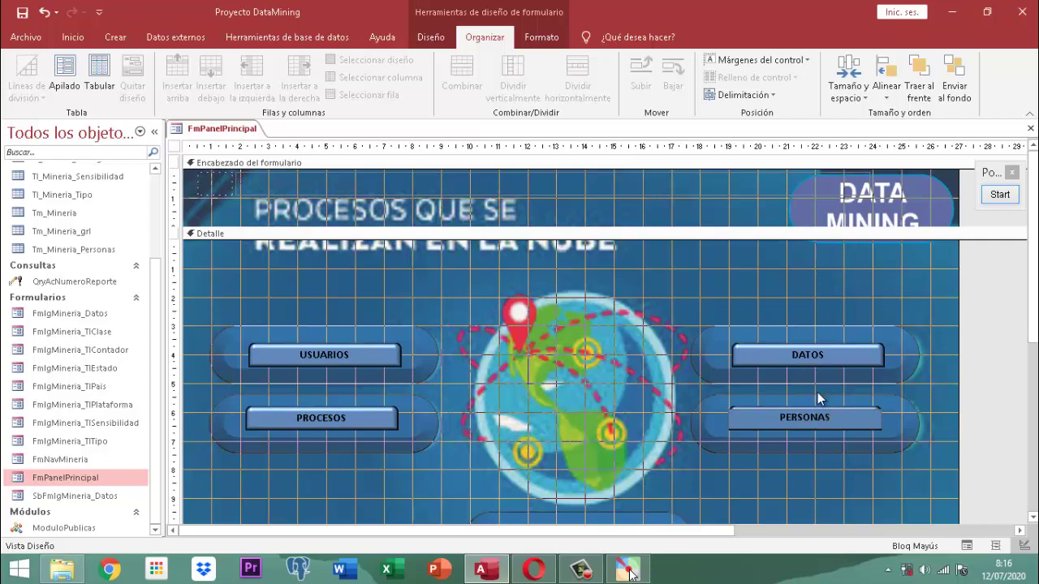
pyautogui.click(837, 296)
# Step: Extend the form's Detalle section to about 11 cm high, making room over the rounded panel below the globe
pyautogui.scroll(-1, 908, 348)
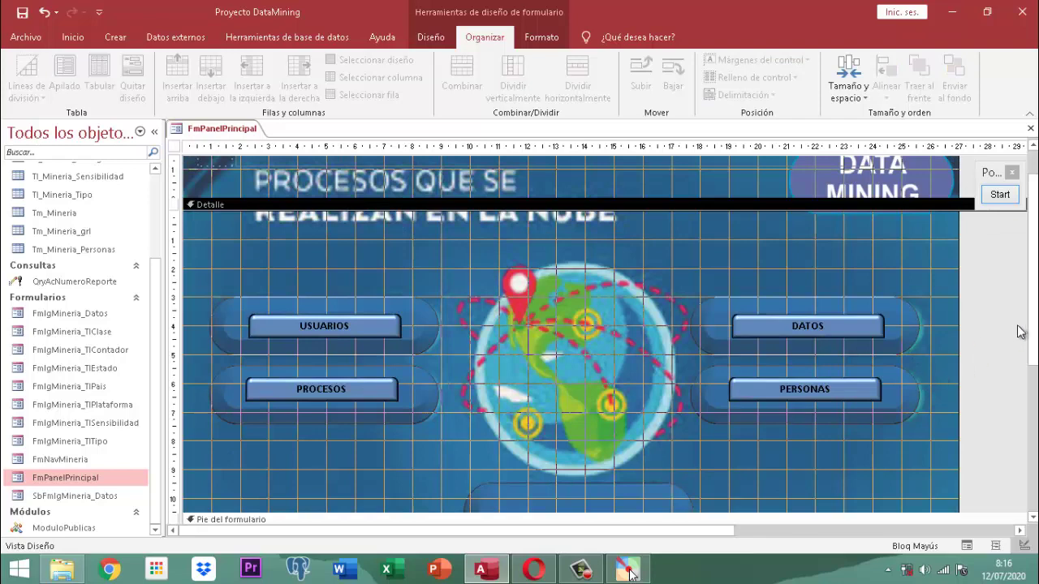
pyautogui.scroll(-2, 904, 351)
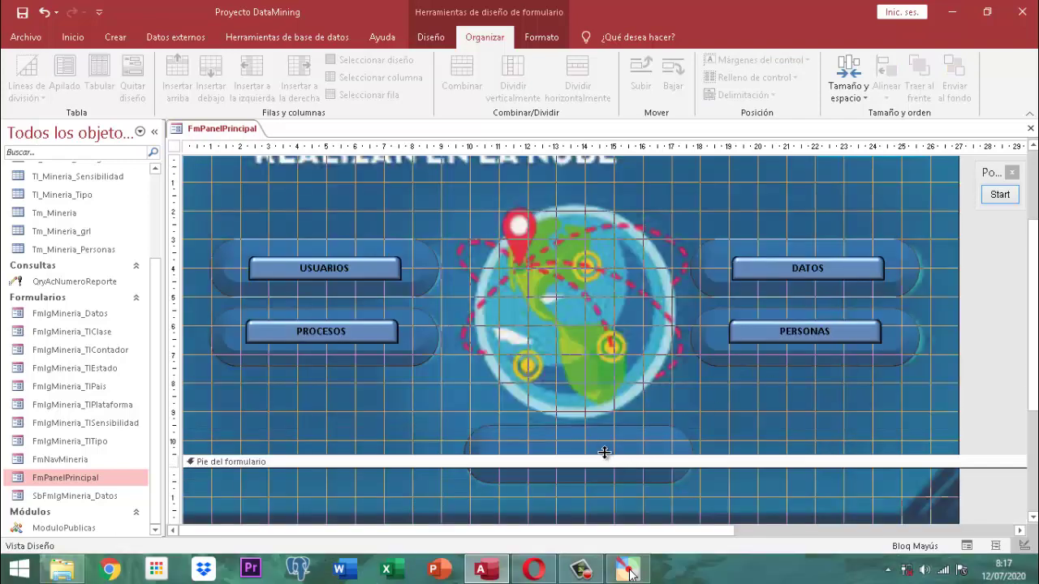
pyautogui.moveTo(605, 454); pyautogui.dragTo(605, 482)
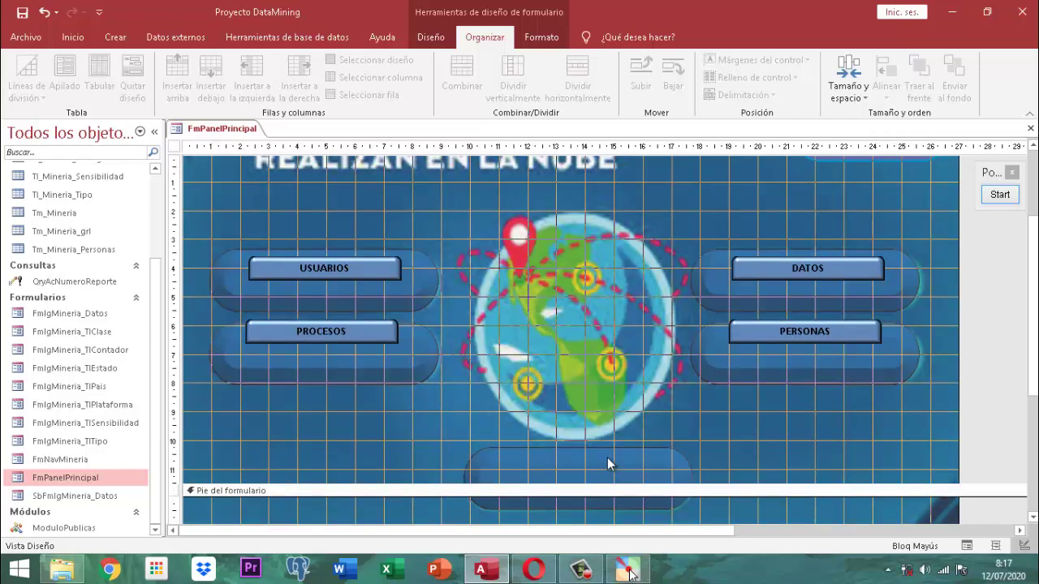
pyautogui.click(592, 479)
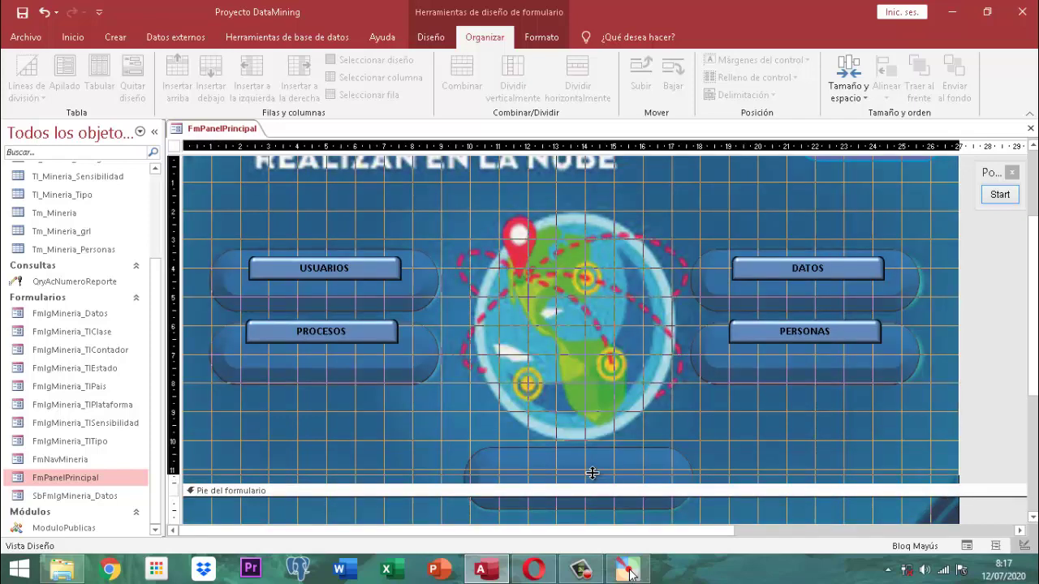
pyautogui.moveTo(592, 473); pyautogui.dragTo(592, 473)
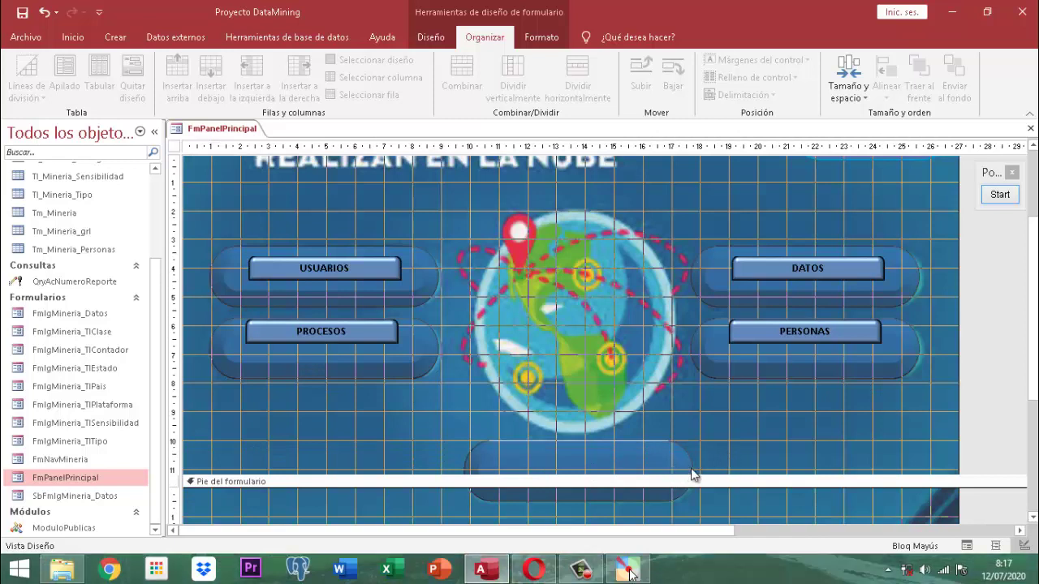
# Step: Move the PROCESOS and PERSONAS buttons down together slightly so they sit inside their rounded panels
pyautogui.click(366, 341)
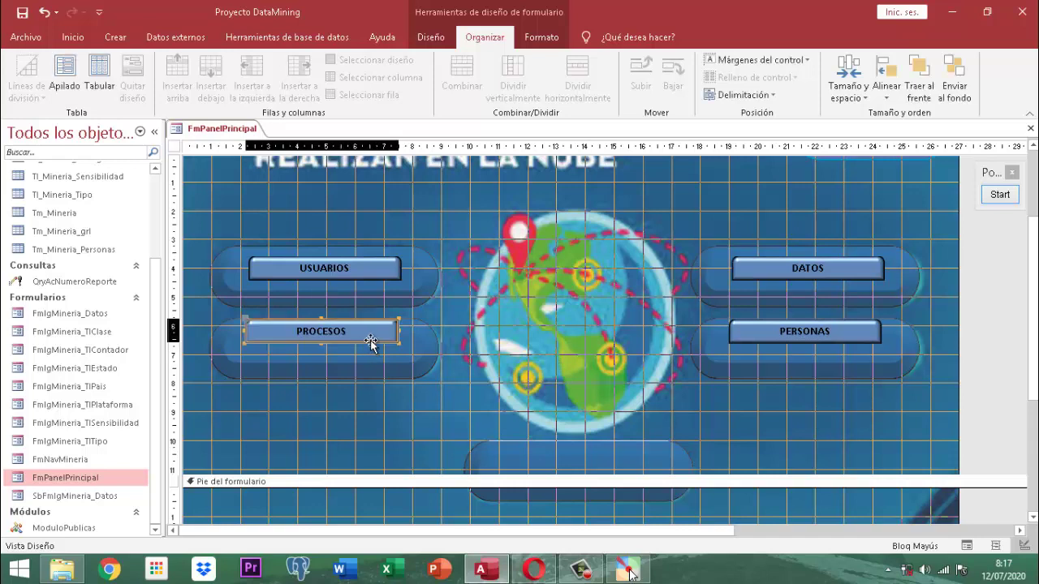
pyautogui.keyDown('shift'); pyautogui.click(811, 340); pyautogui.keyUp('shift')
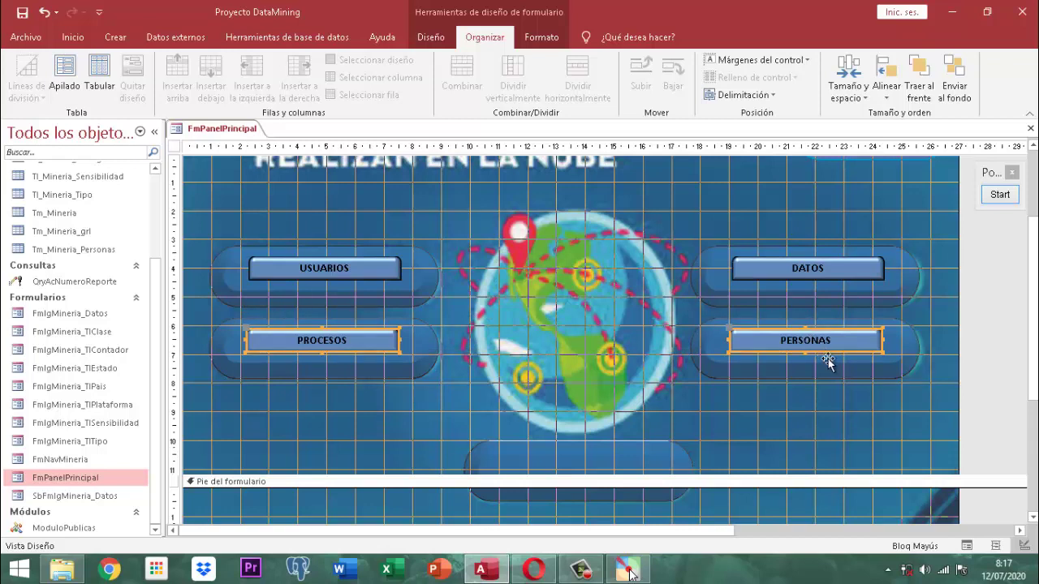
pyautogui.click(780, 350)
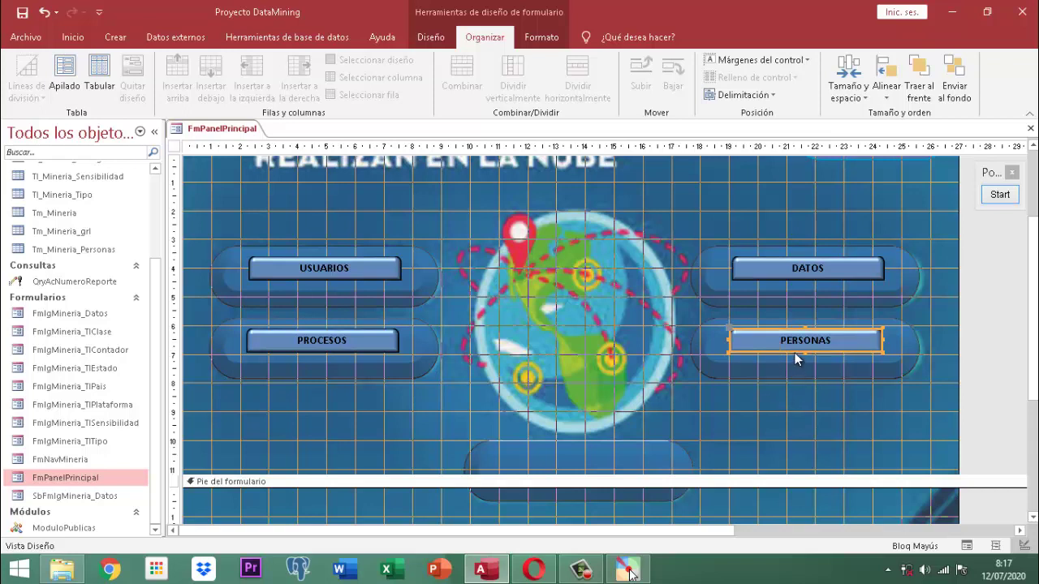
pyautogui.click(778, 352)
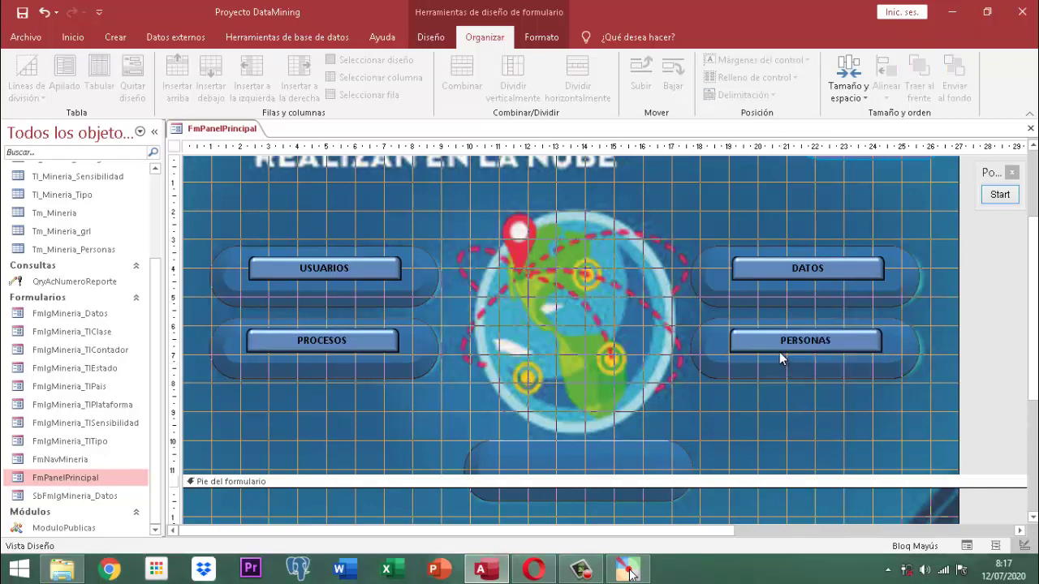
# Step: Duplicate the PERSONAS button and place the copy over the rounded panel below the globe
pyautogui.click(779, 351)
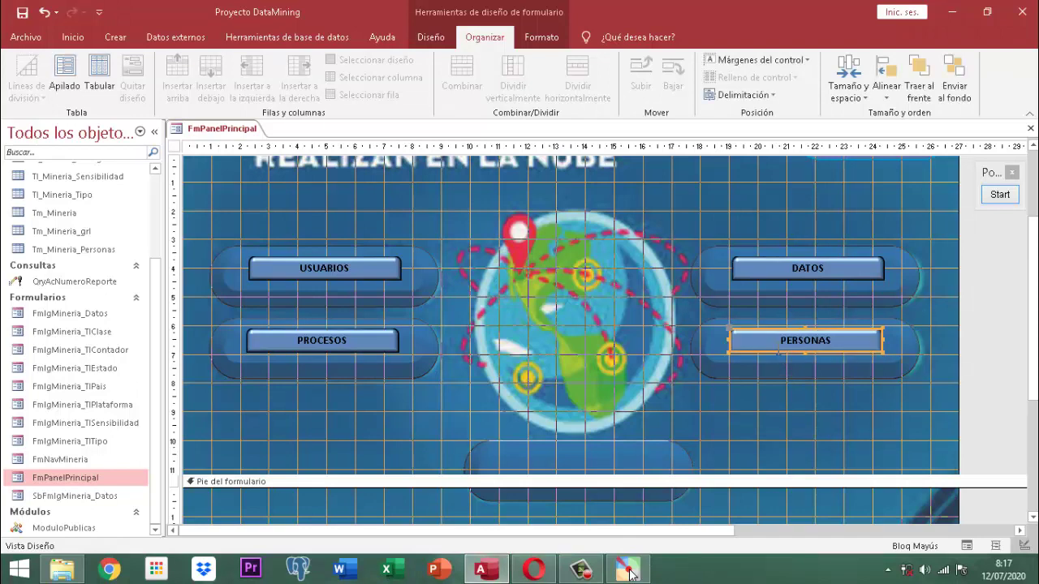
pyautogui.hotkey('ctrl', 'c')
pyautogui.hotkey('ctrl', 'v')
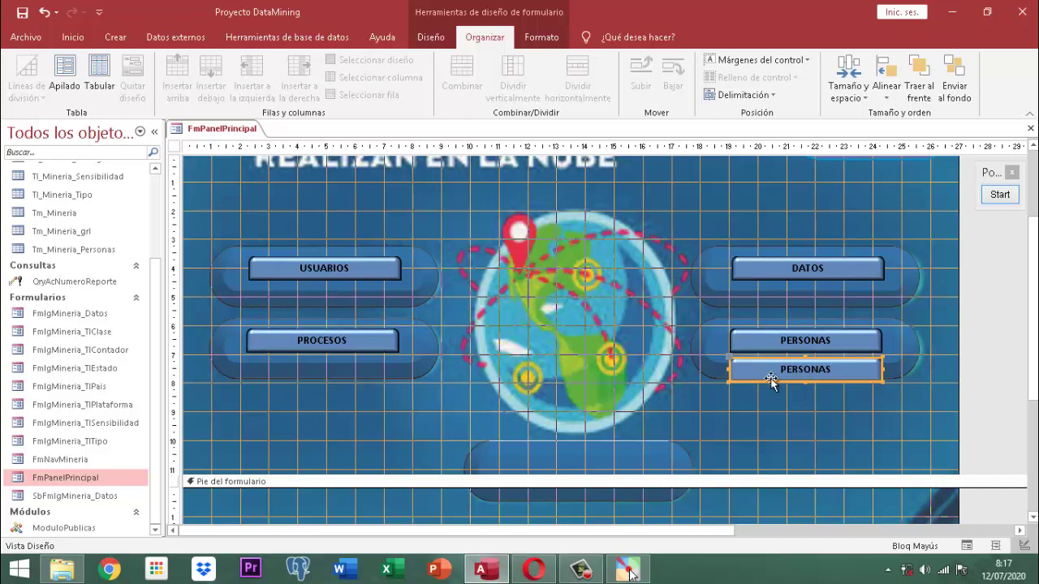
pyautogui.moveTo(770, 383); pyautogui.dragTo(540, 471)
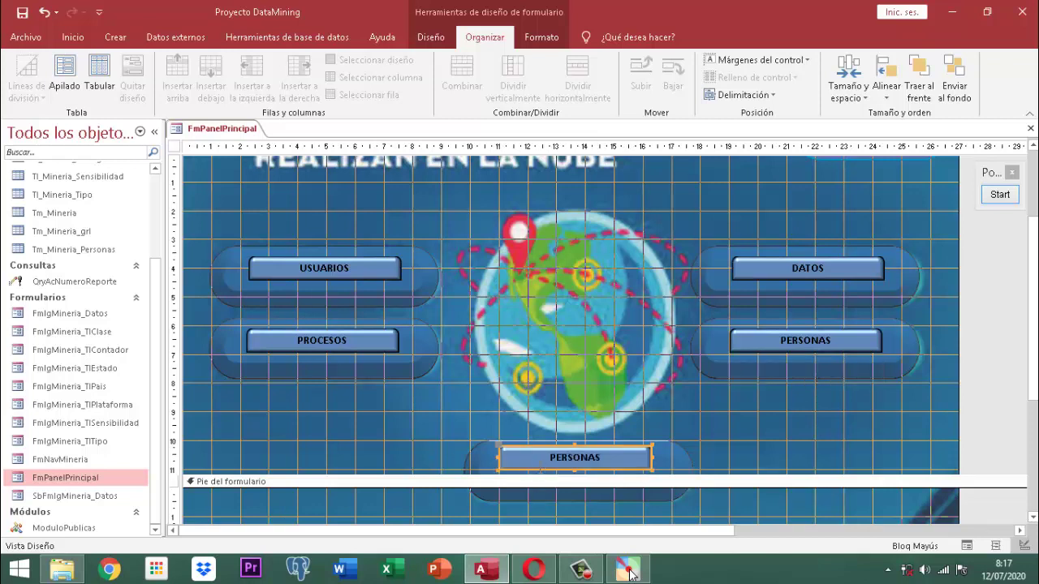
pyautogui.click(741, 396)
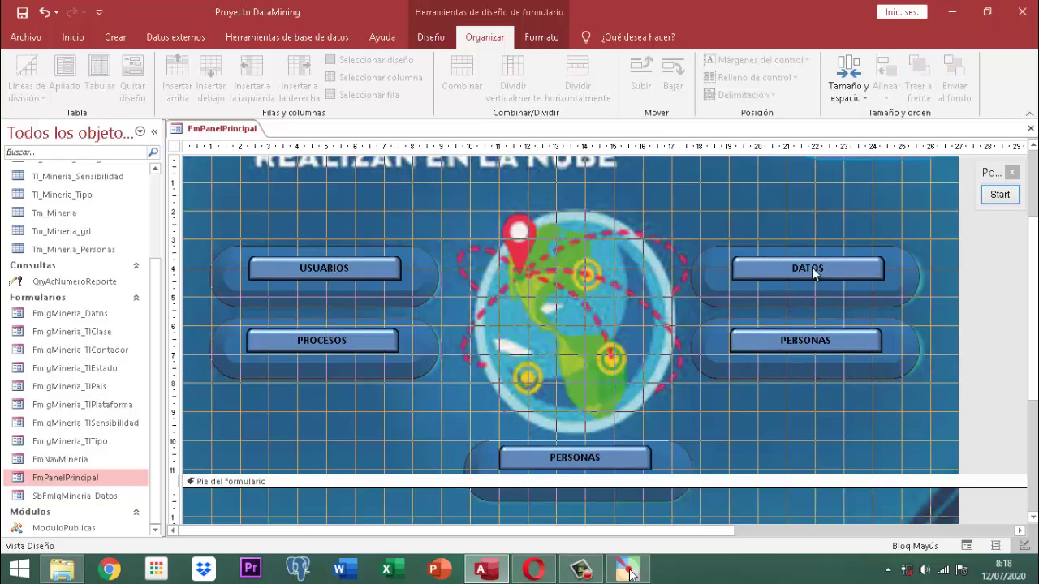
# Step: Set the caption of the copied button below the globe to SALIR DEL APLICATIVO
pyautogui.click(578, 460)
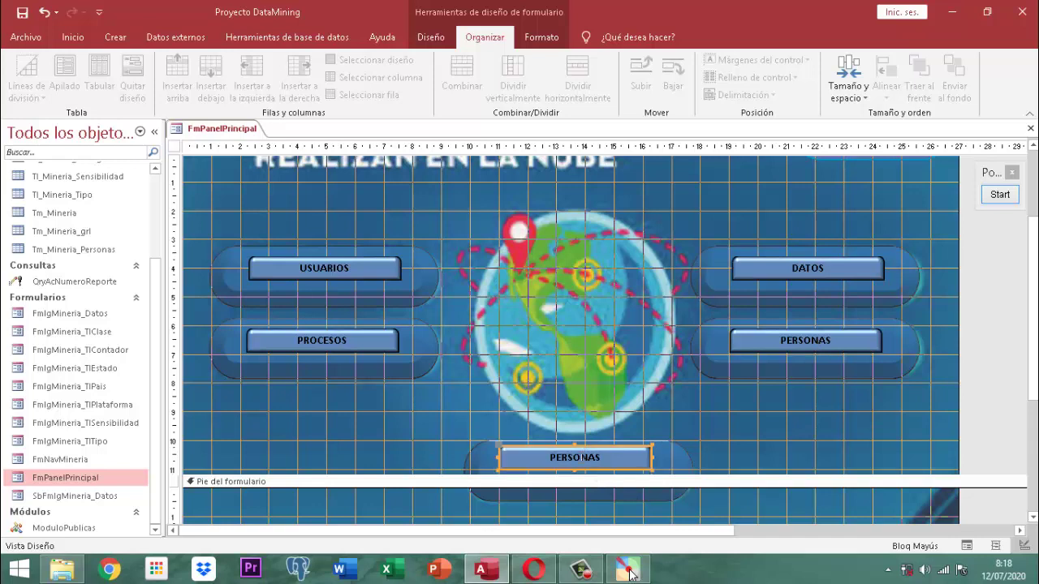
pyautogui.click(575, 459)
pyautogui.write('SA')
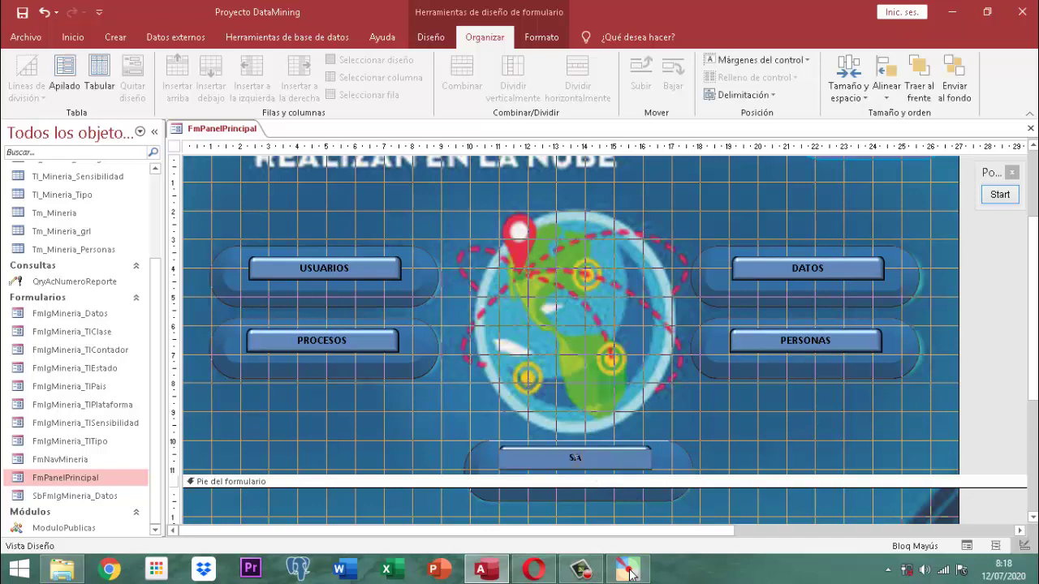
pyautogui.write('LIR DEL APLICATIVO')
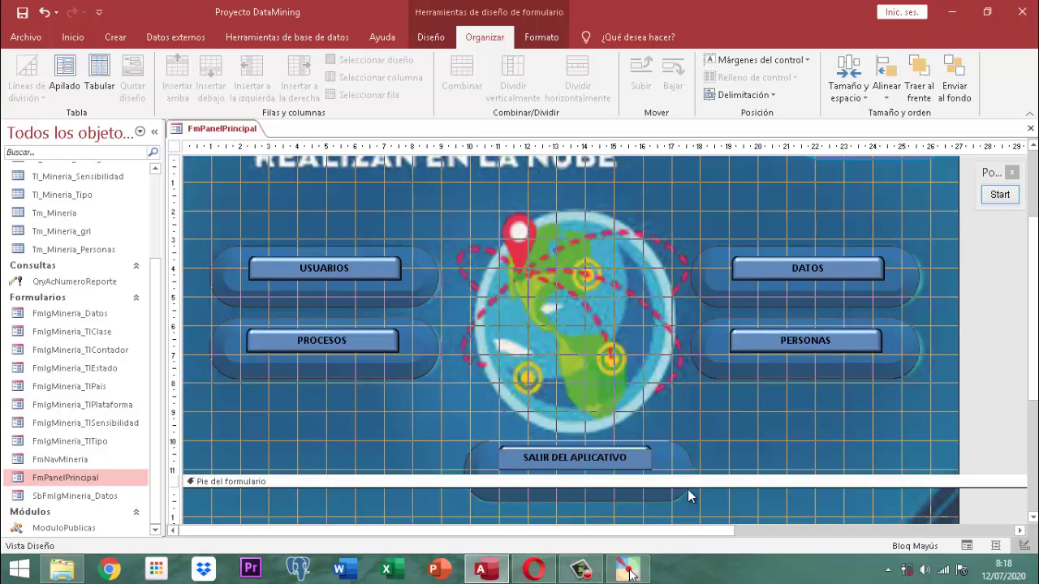
pyautogui.click(744, 390)
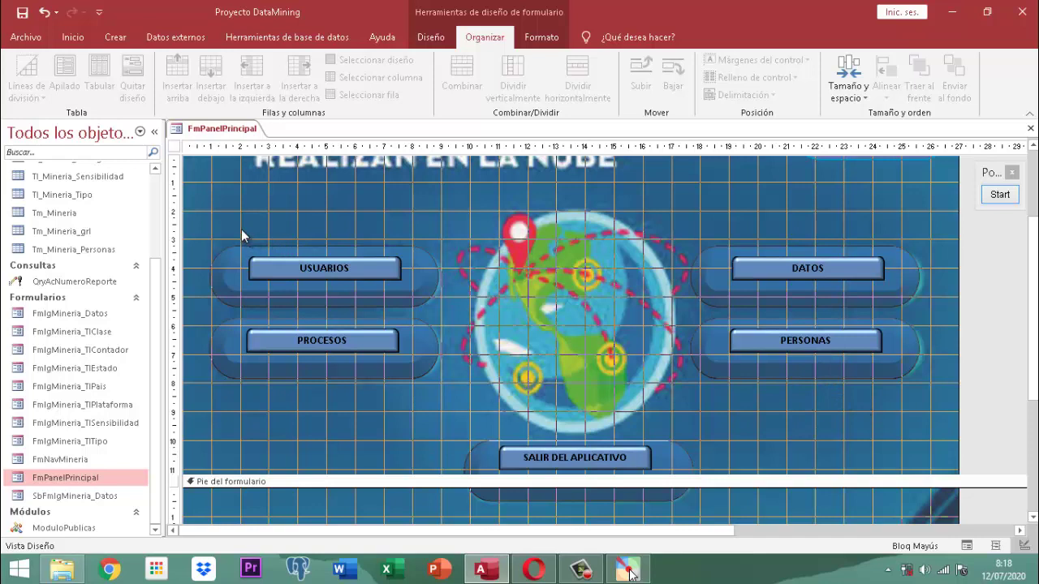
# Step: Set the mouse-over colour of all five menu buttons to the olive green #758C48
pyautogui.moveTo(240, 230); pyautogui.dragTo(850, 467)
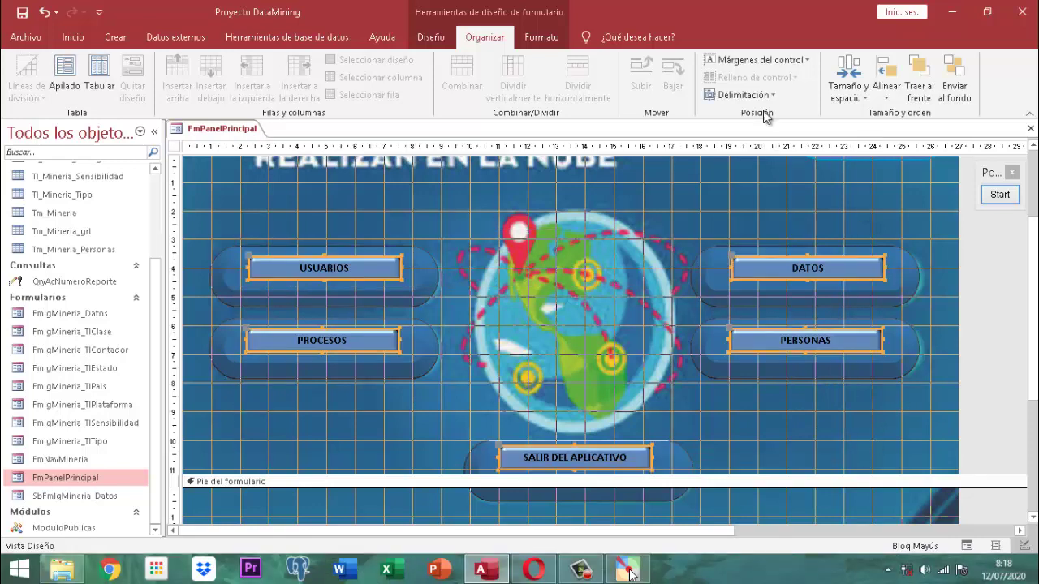
pyautogui.click(443, 42)
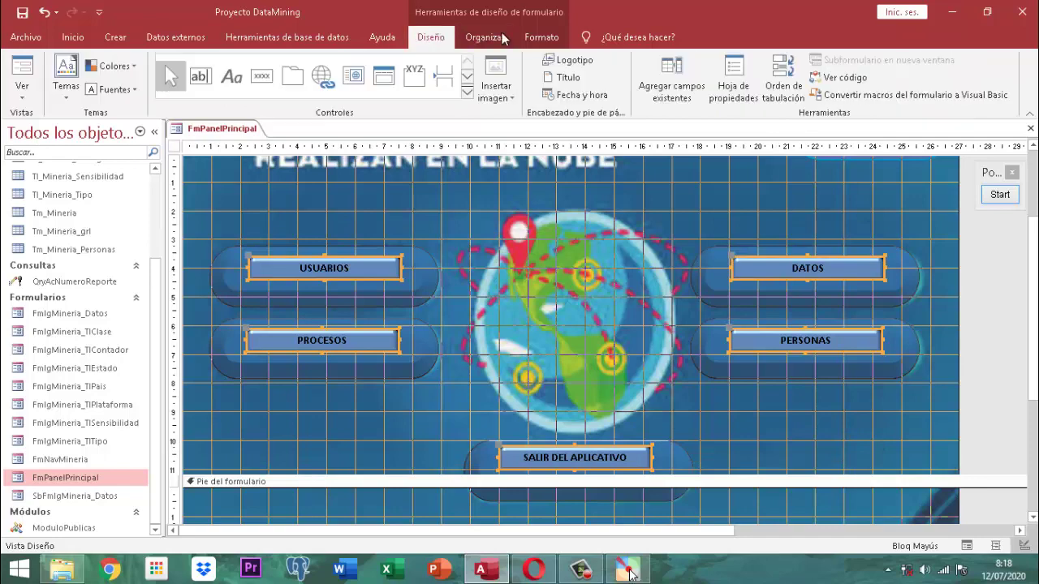
pyautogui.click(733, 81)
pyautogui.click(786, 205)
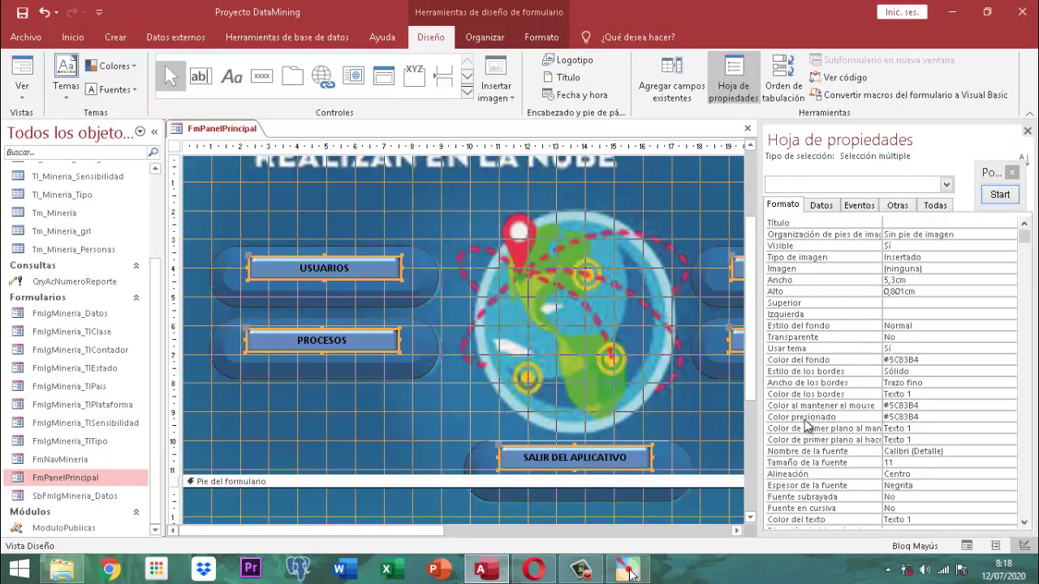
pyautogui.click(944, 405)
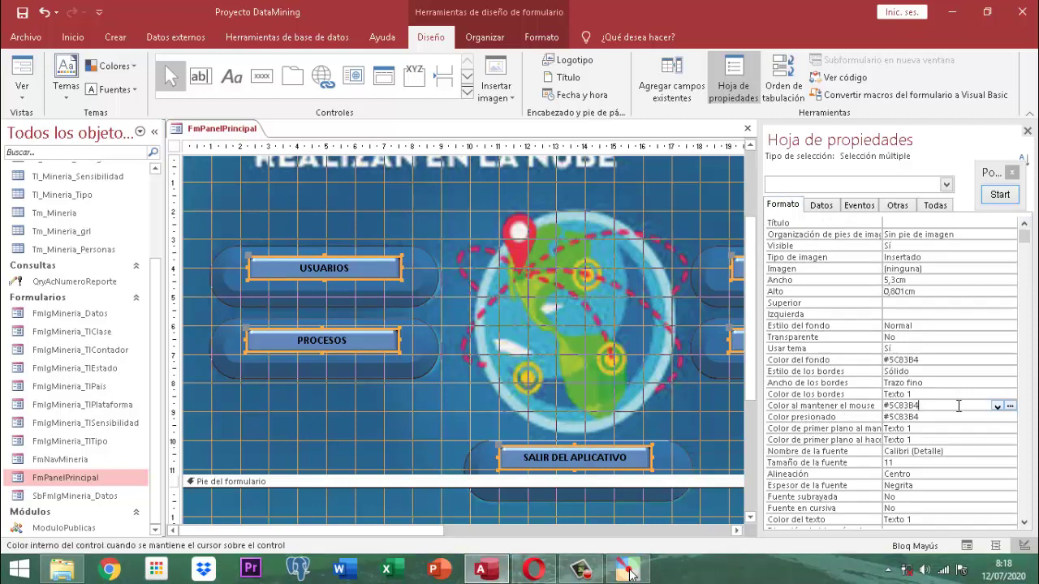
pyautogui.click(1010, 405)
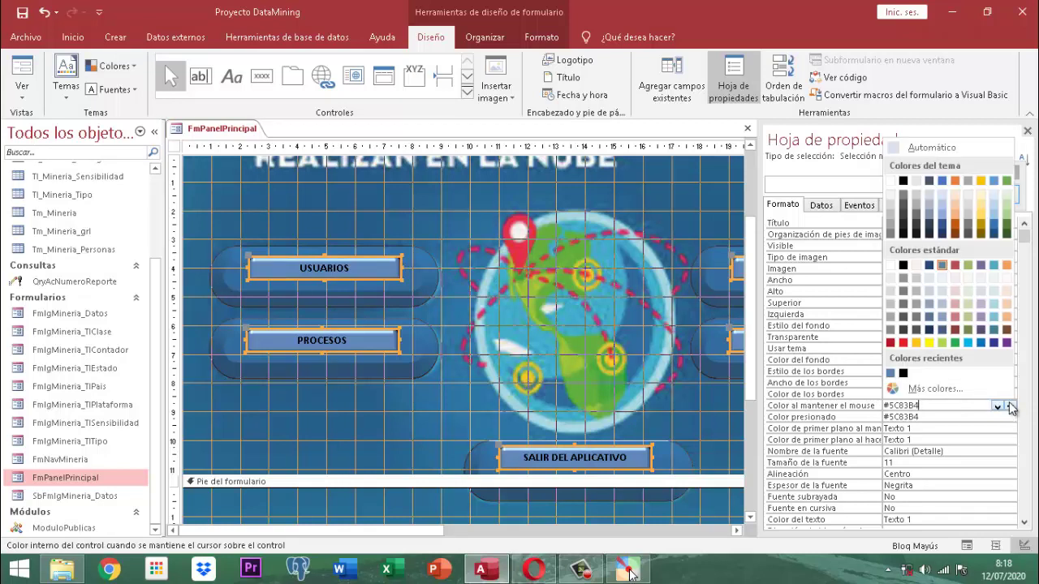
pyautogui.click(967, 331)
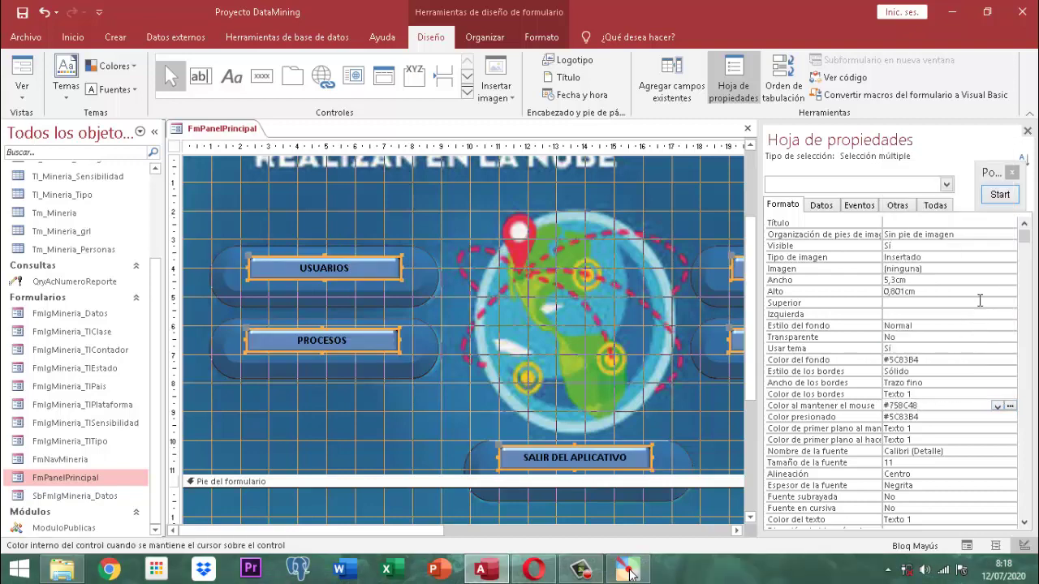
pyautogui.click(1030, 134)
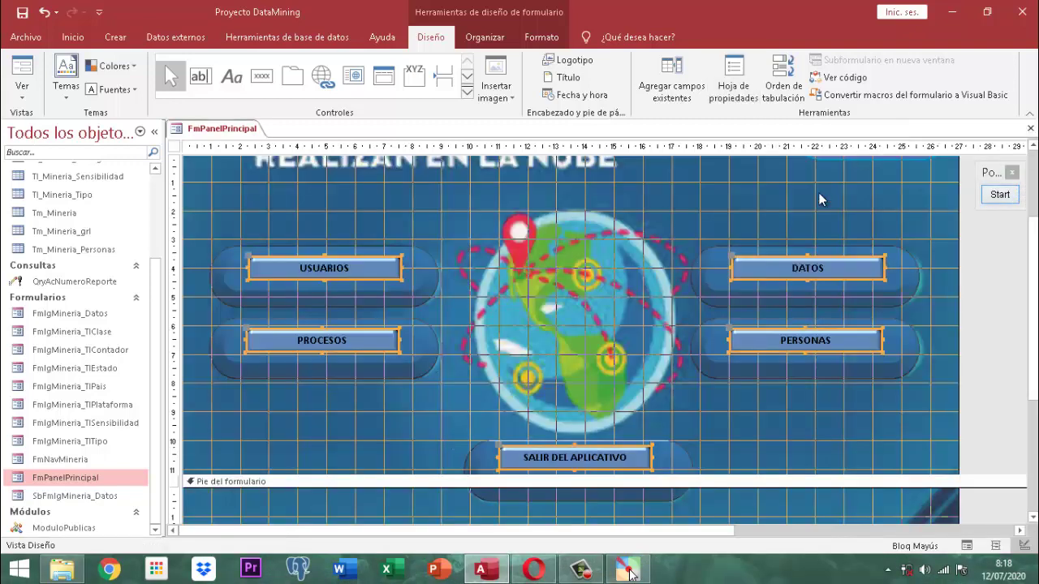
pyautogui.click(891, 199)
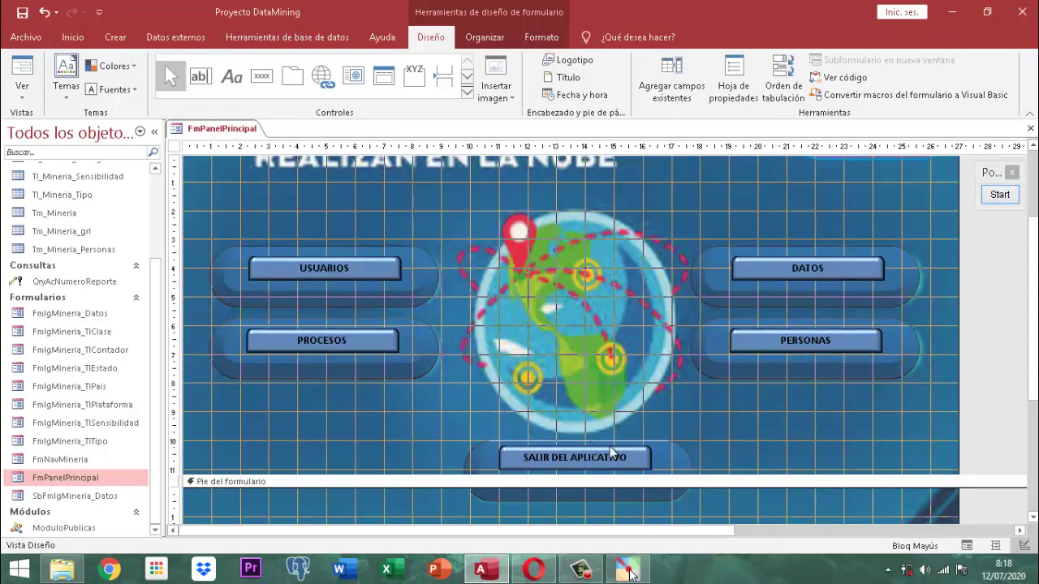
# Step: Create a code procedure for the on-click event of the SALIR DEL APLICATIVO button using the code builder
pyautogui.click(592, 465)
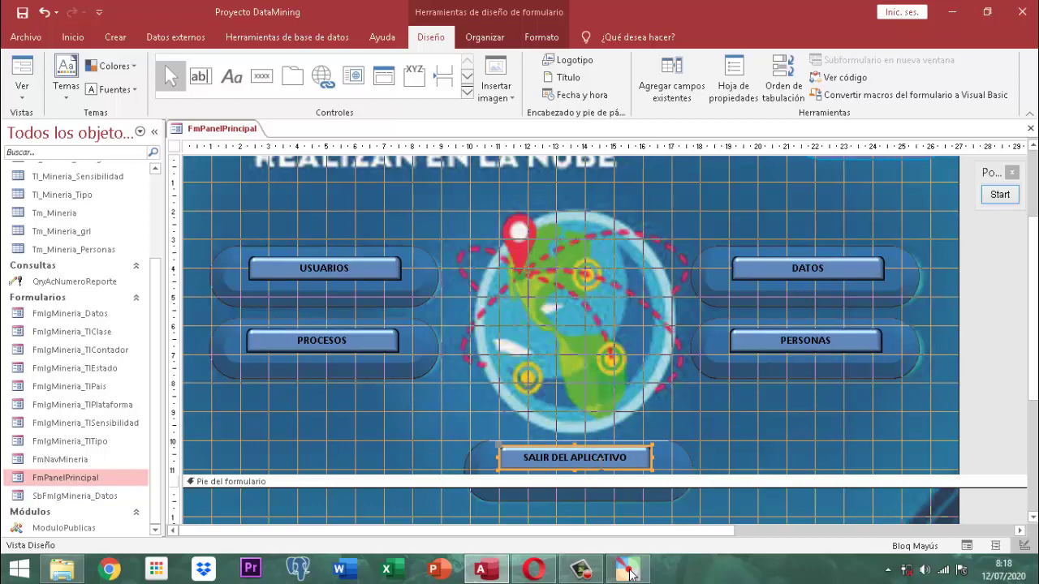
pyautogui.click(734, 79)
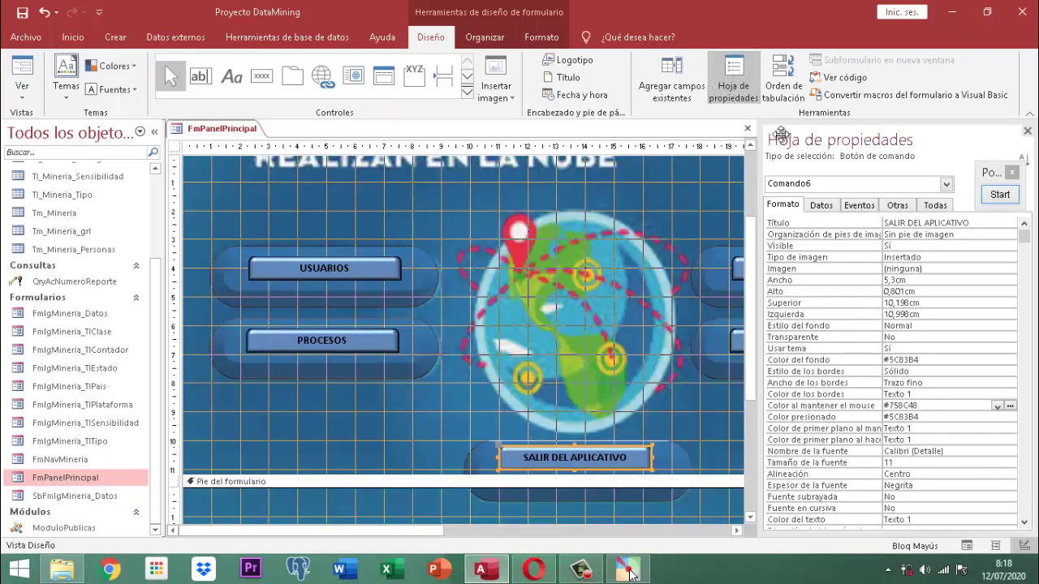
pyautogui.click(854, 206)
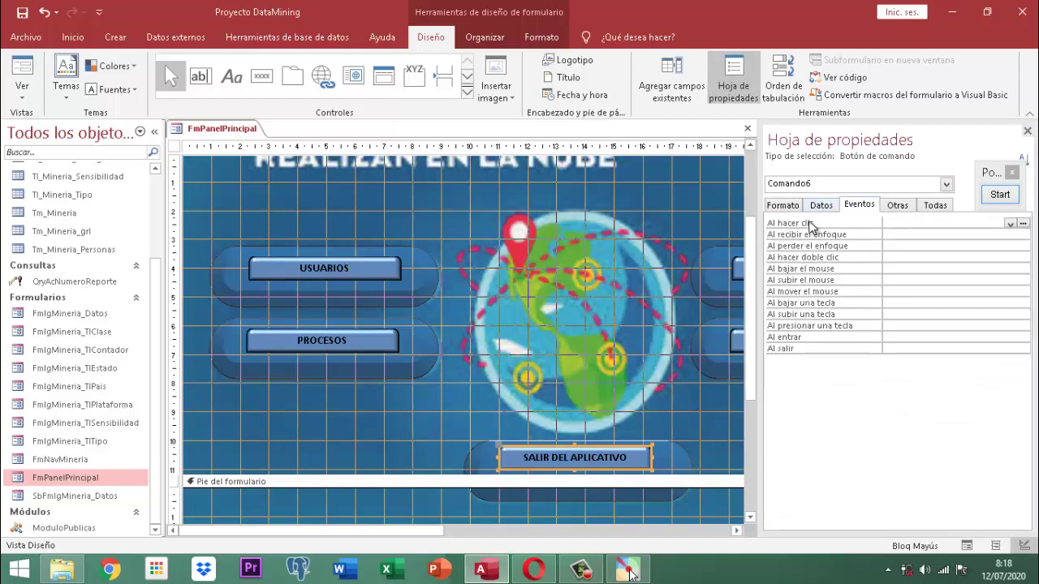
pyautogui.click(1023, 223)
pyautogui.click(472, 166)
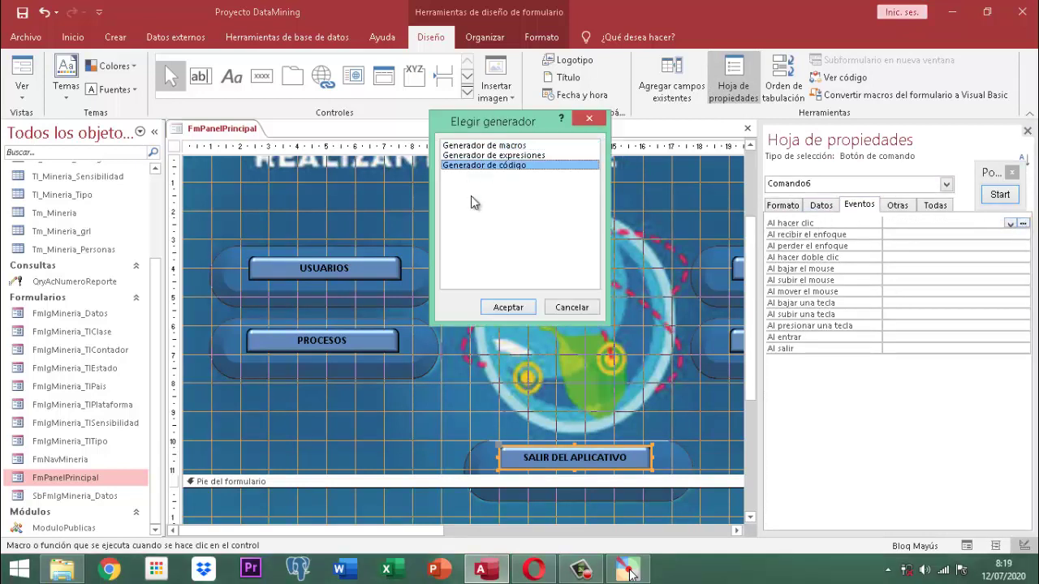
pyautogui.click(507, 307)
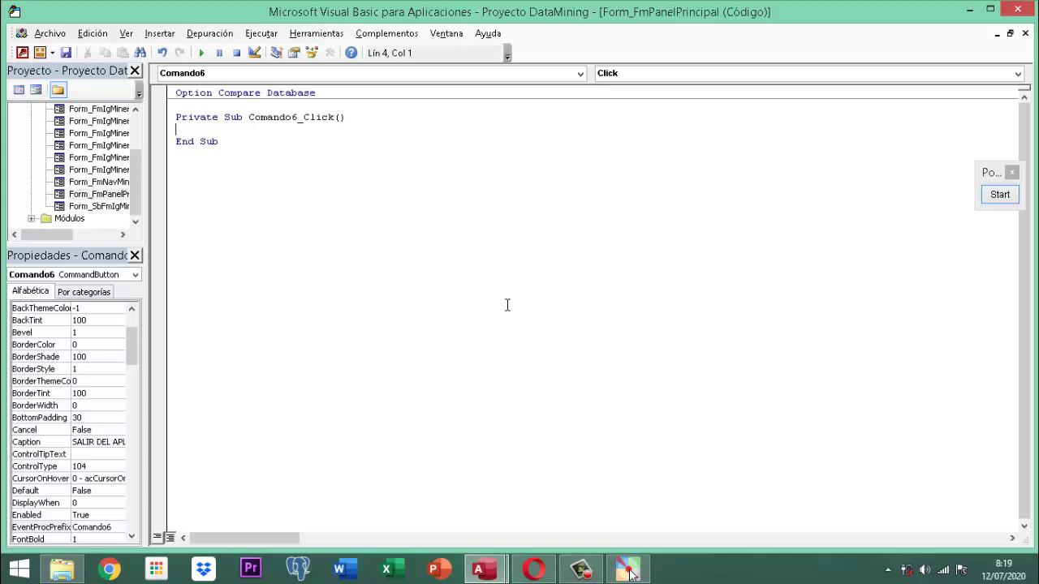
# Step: Add a DoCmd.Quit statement to the exit button's click procedure
pyautogui.write('Docmd.qu')
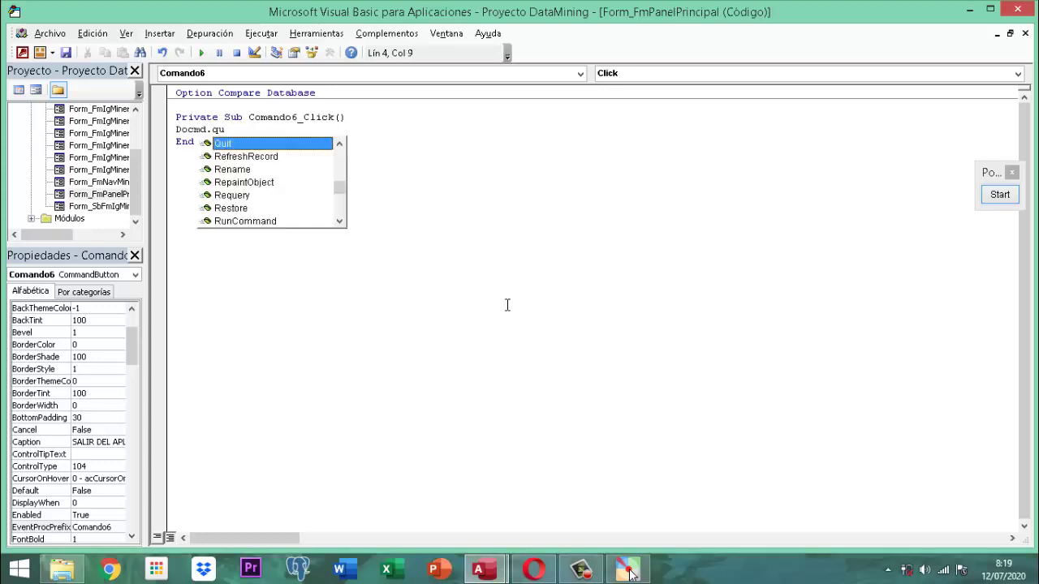
pyautogui.doubleClick(236, 148)
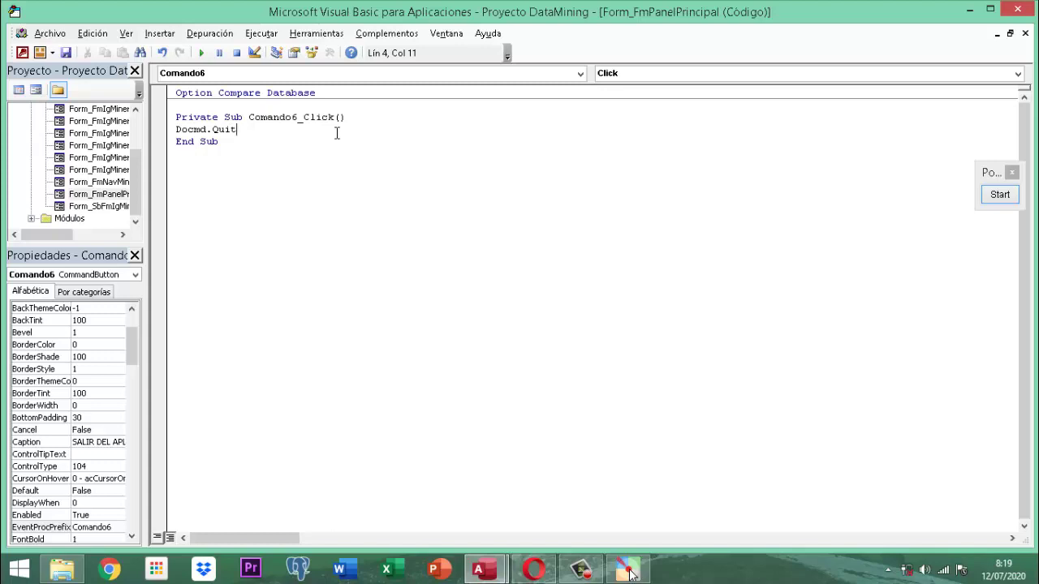
pyautogui.press('Return')
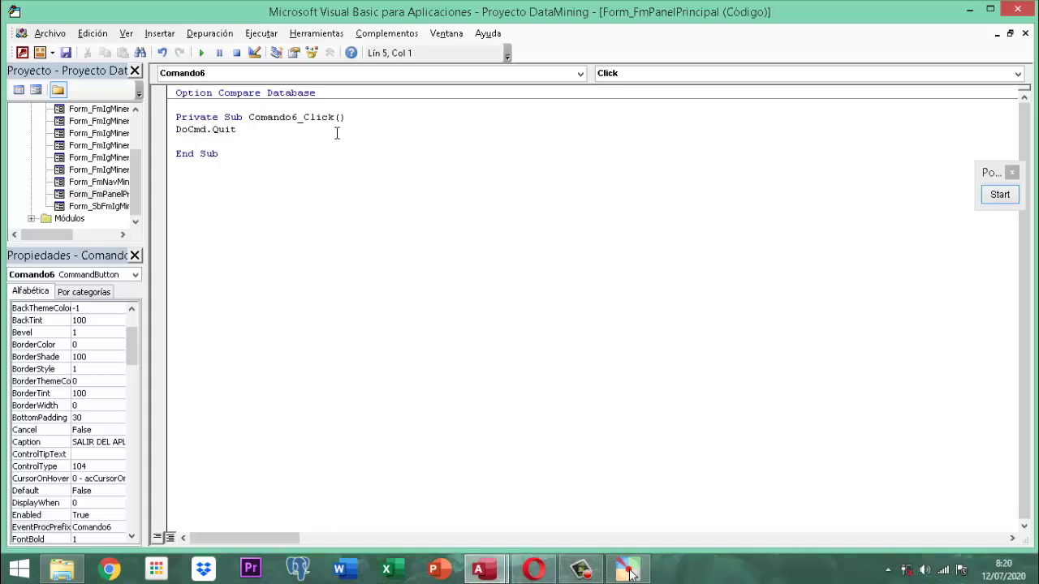
# Step: Below DoCmd.Quit, write a MsgBox statement with the message "Gracias por usar Data Mining, Saliendo del sistema"
pyautogui.write('Msgbox "')
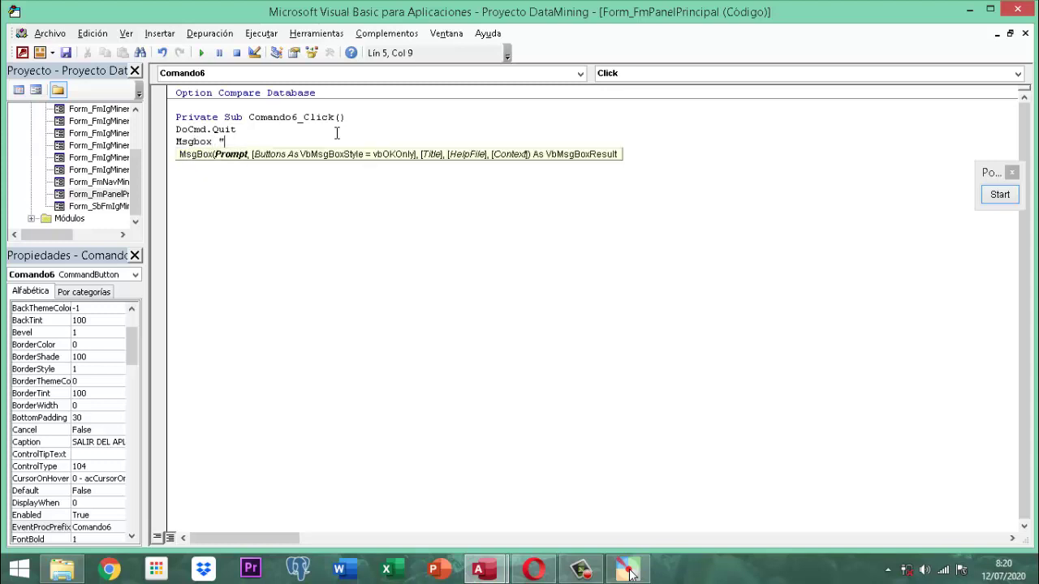
pyautogui.write('Gracias por usar Data Minin')
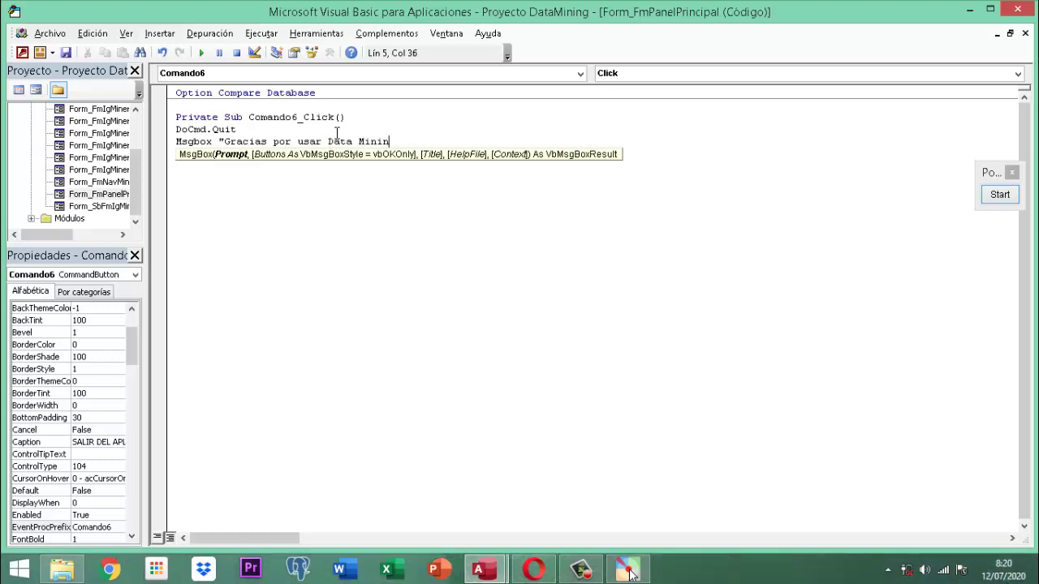
pyautogui.write('g')
pyautogui.write(', Sal')
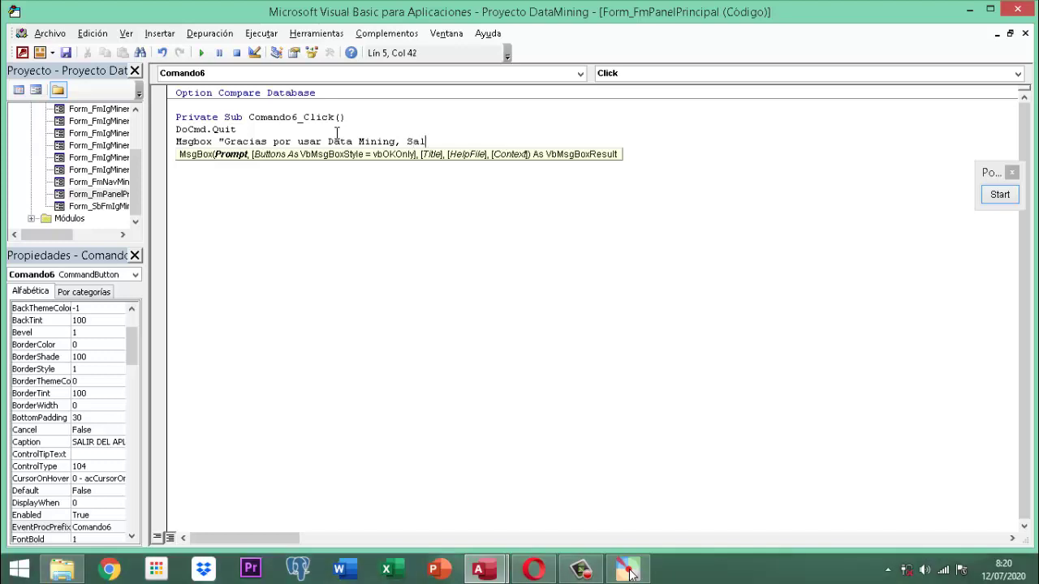
pyautogui.write('iendo del sistge')
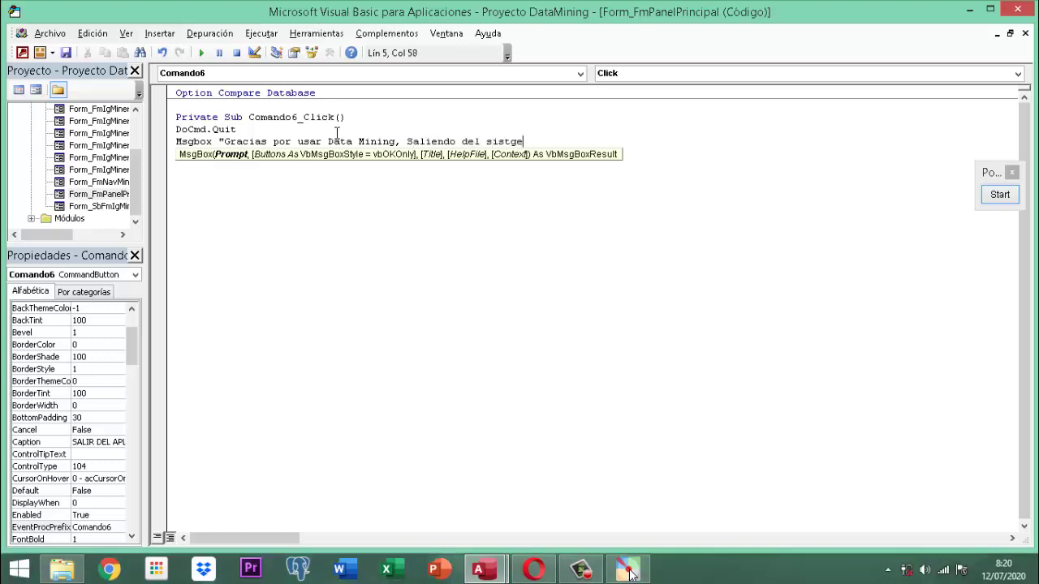
pyautogui.write('ma')
pyautogui.press('BackSpace')
pyautogui.press('BackSpace')
pyautogui.press('BackSpace')
pyautogui.press('BackSpace')
pyautogui.write('ema",')
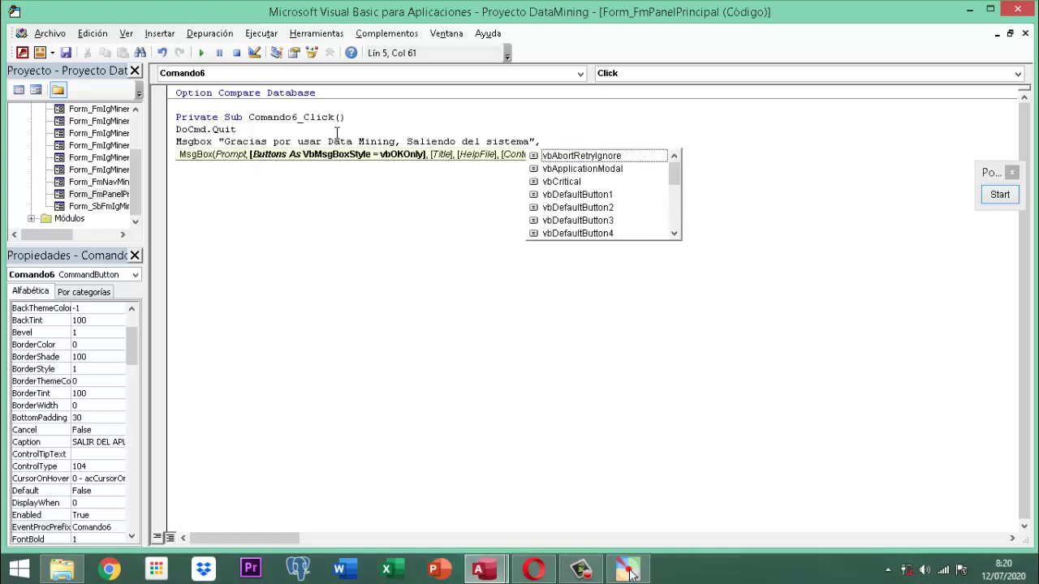
# Step: Complete the MsgBox statement with the vbInformation style and TituloVt() as title, and return to the form design
pyautogui.write('vbi')
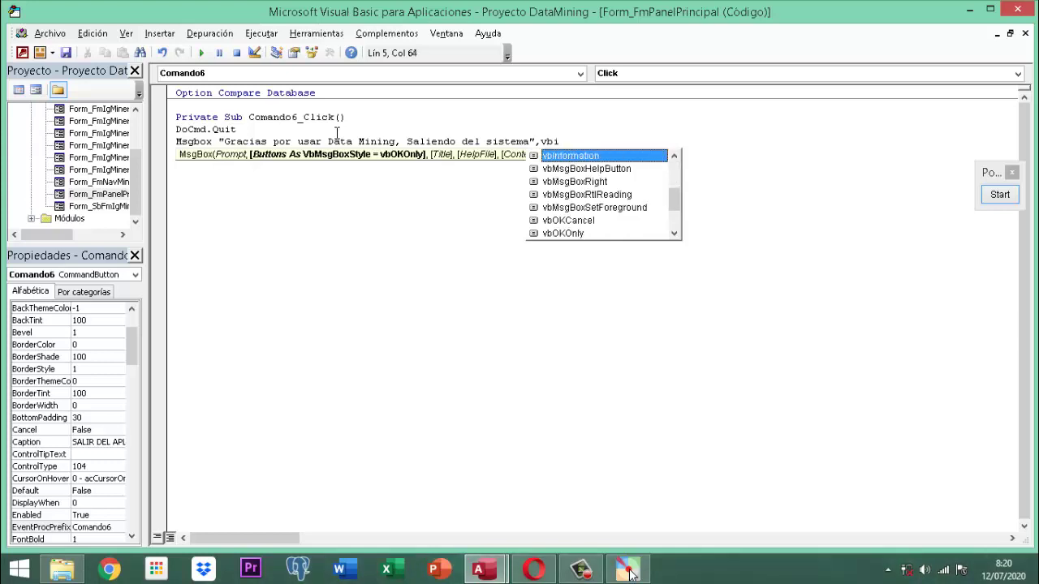
pyautogui.press('Tab')
pyautogui.write(',t')
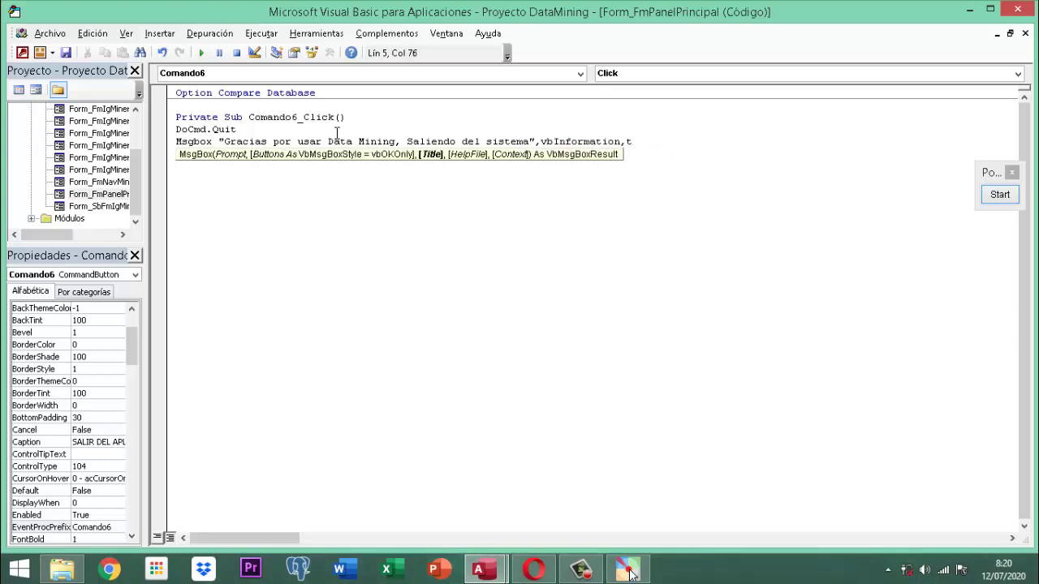
pyautogui.write('itulovt(')
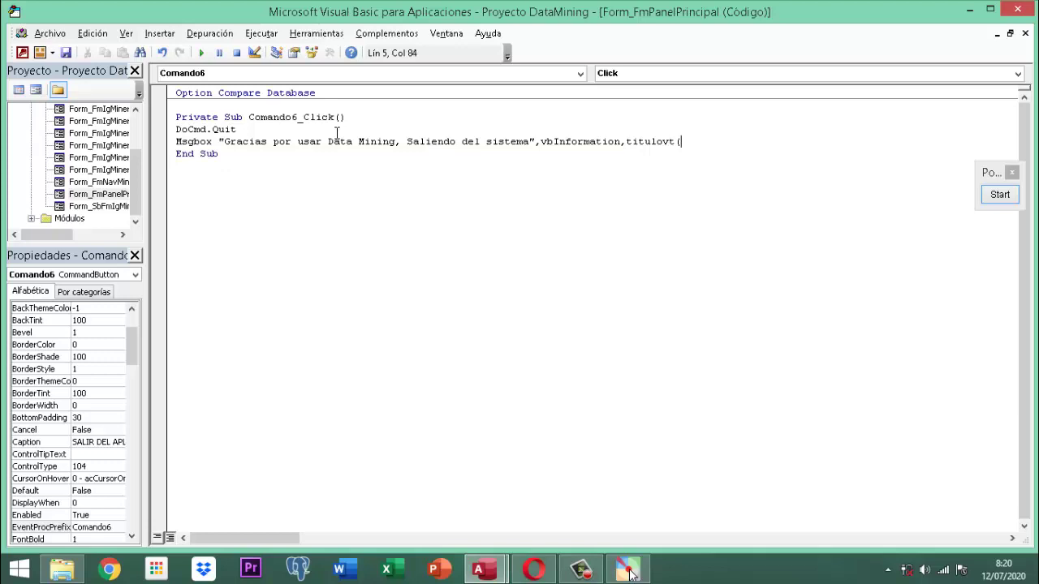
pyautogui.write(')')
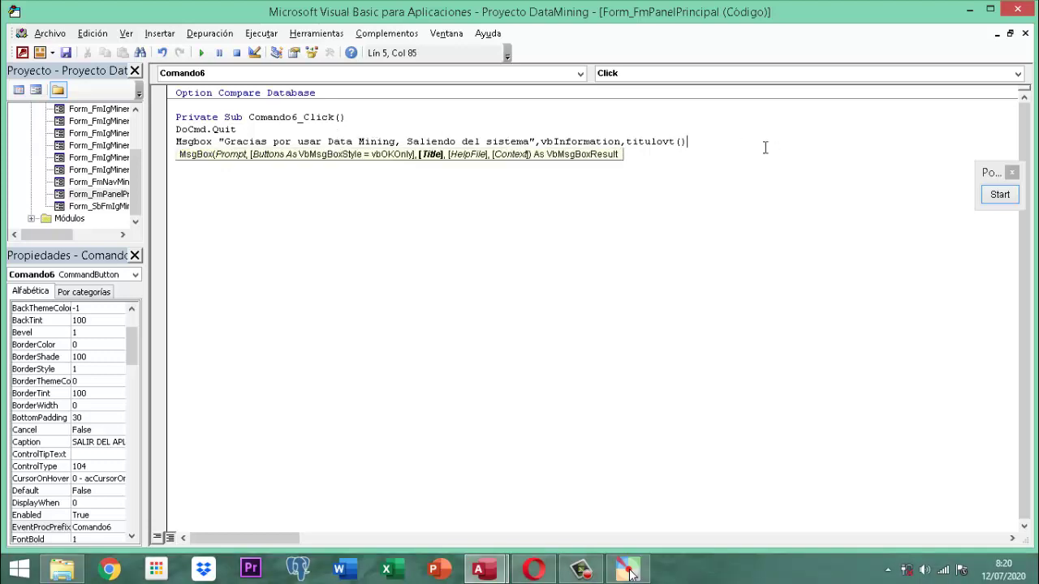
pyautogui.click(662, 177)
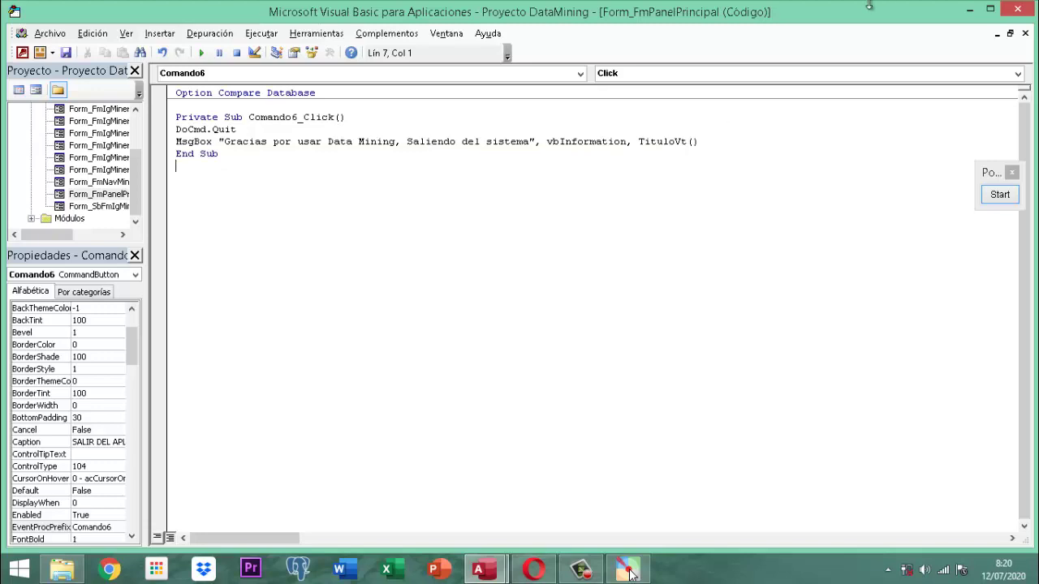
pyautogui.click(1021, 10)
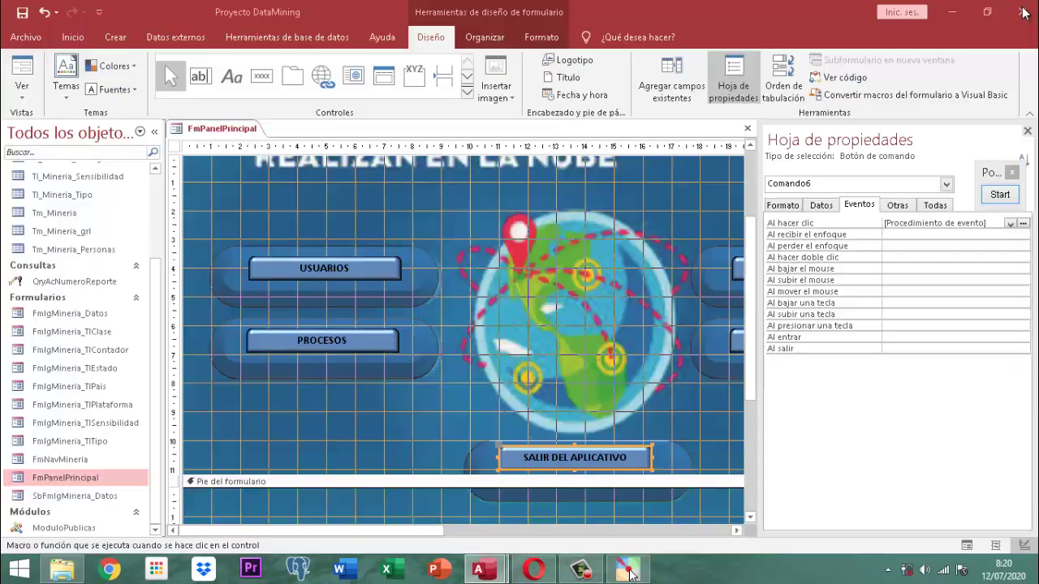
pyautogui.click(1027, 131)
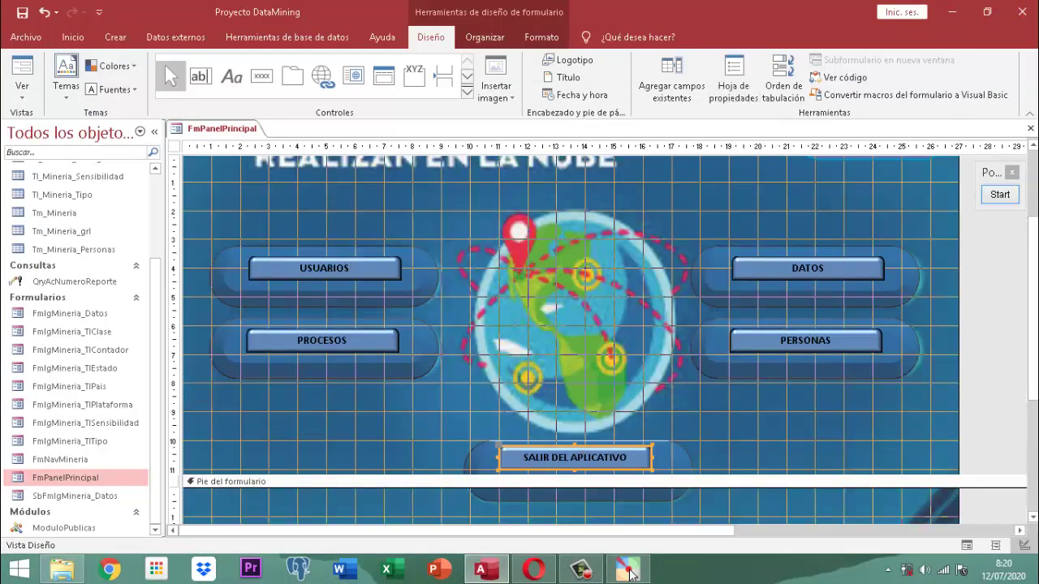
pyautogui.click(657, 468)
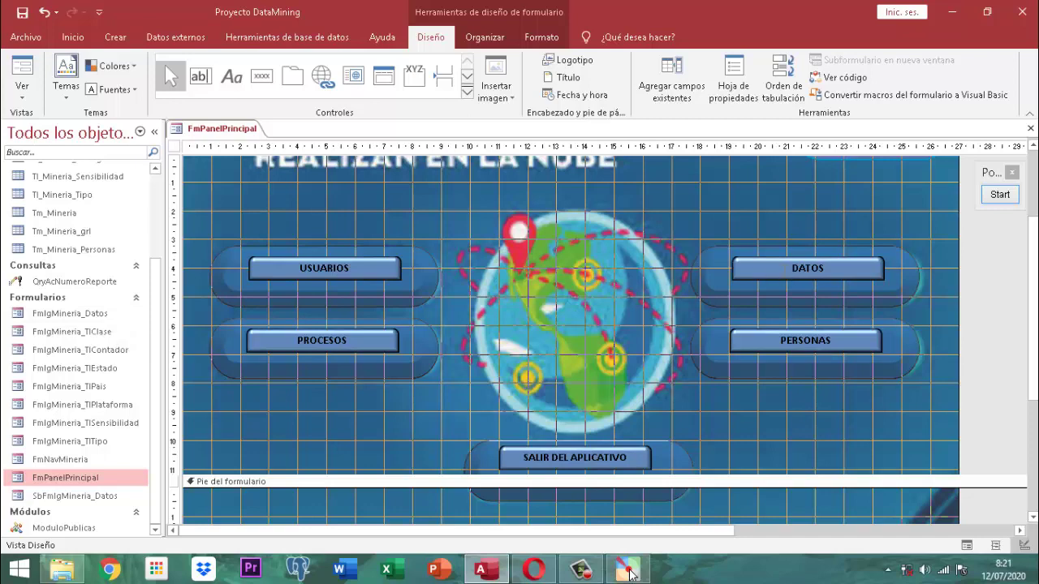
# Step: Create a code procedure for the on-click event of the DATOS button using the code builder
pyautogui.click(785, 276)
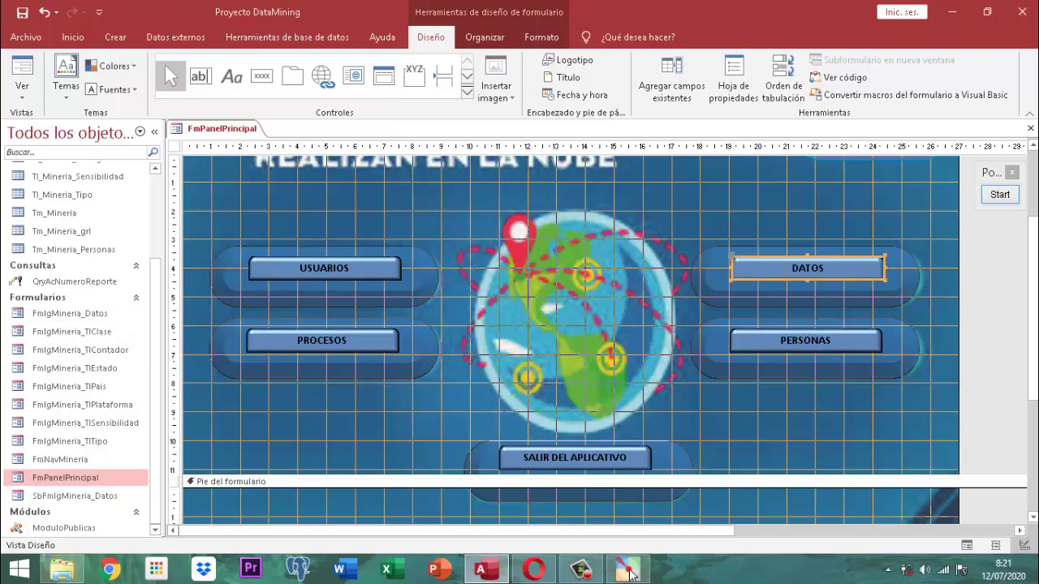
pyautogui.click(732, 84)
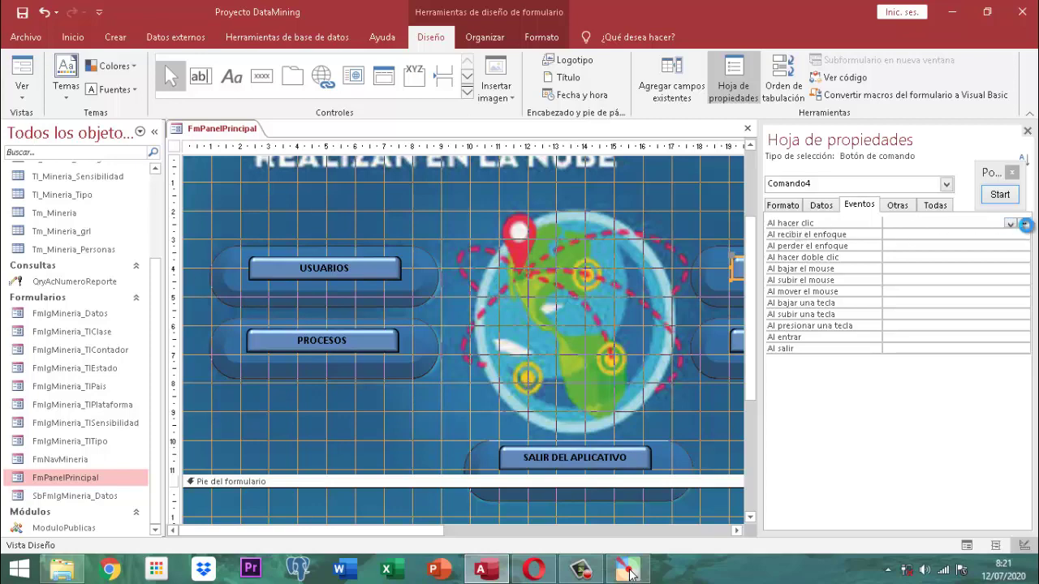
pyautogui.click(1024, 223)
pyautogui.click(475, 165)
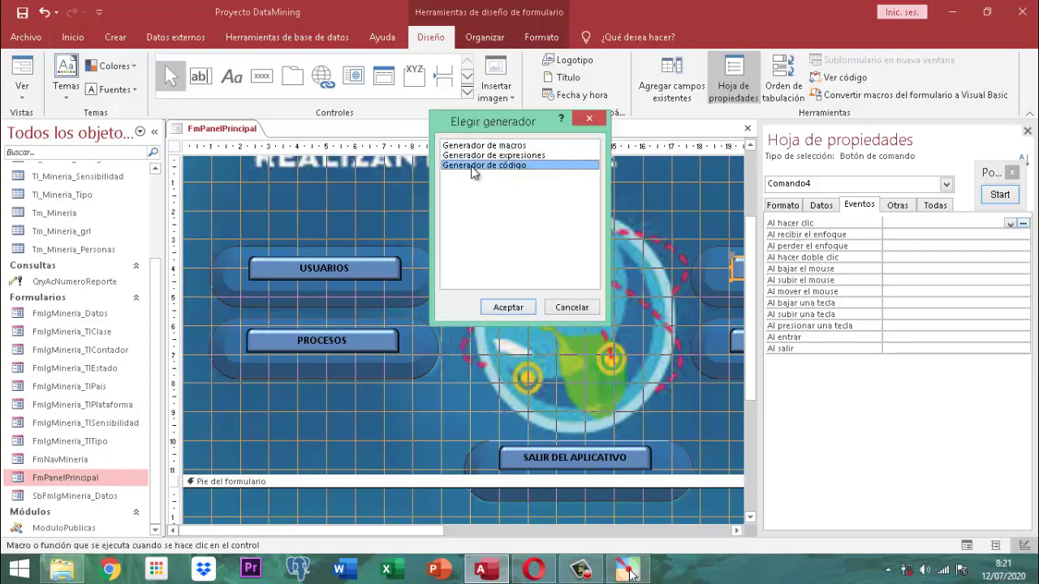
pyautogui.click(506, 306)
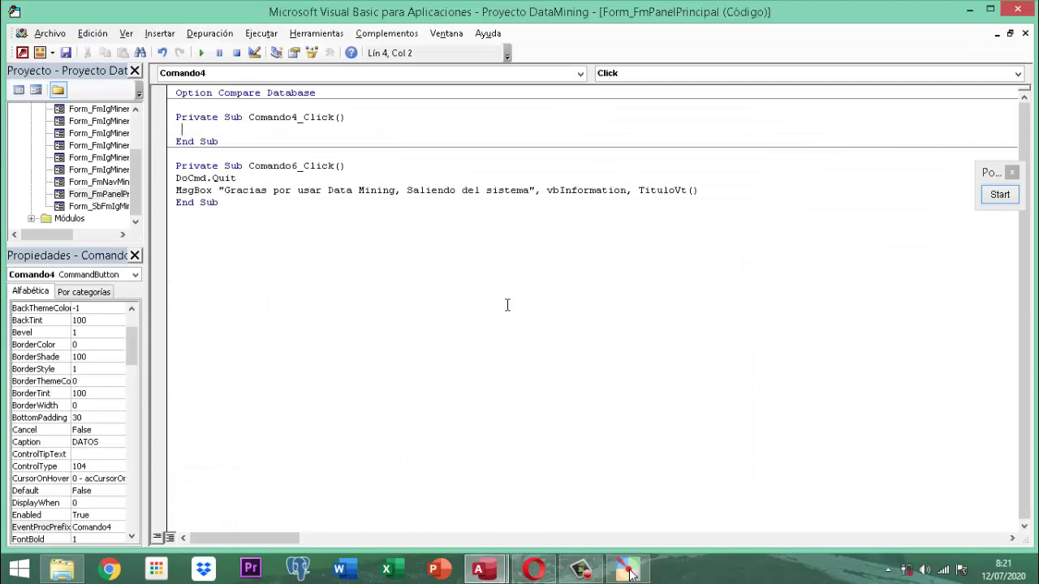
# Step: In the DATOS button's click procedure, write a DoCmd.OpenForm statement that opens "FmIgMineria_Datos", and close the code editor
pyautogui.write('docmd.')
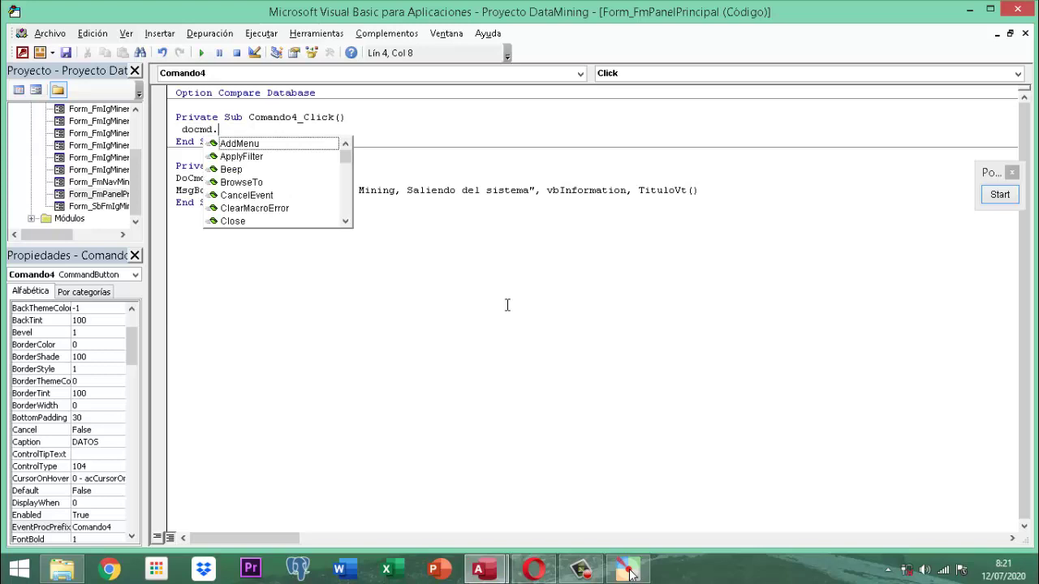
pyautogui.write('ope')
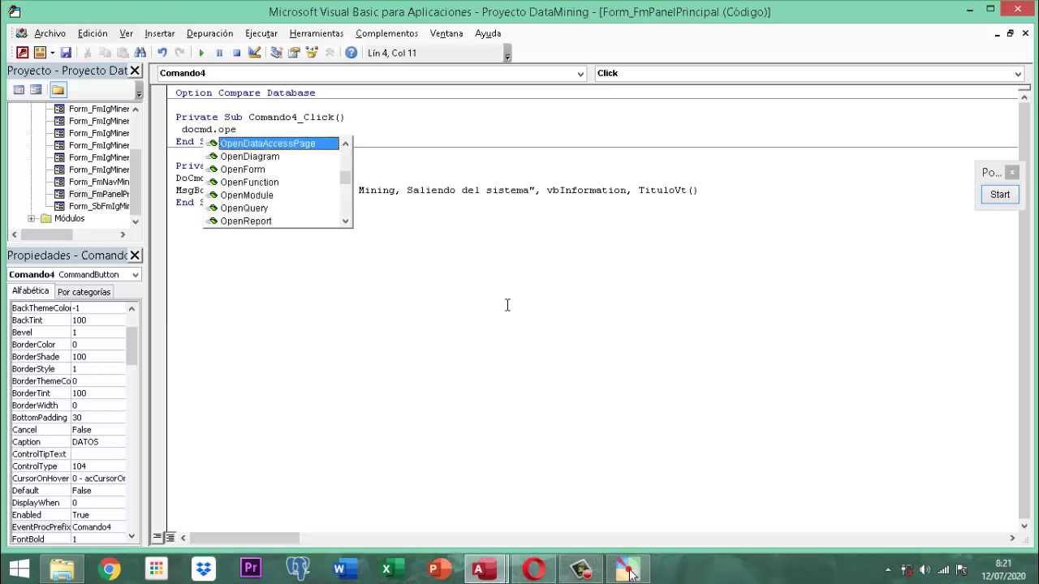
pyautogui.write('nf')
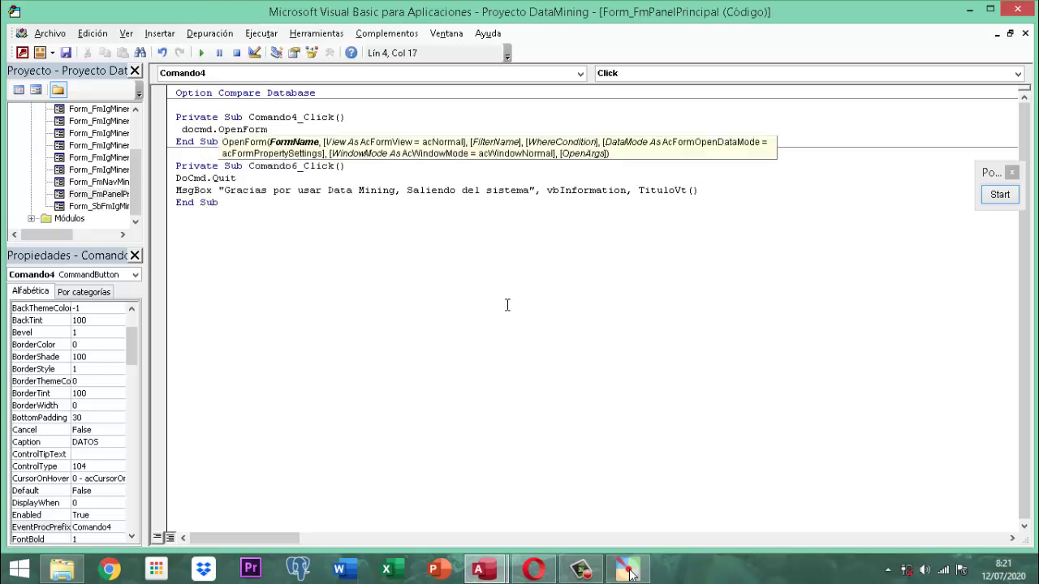
pyautogui.write(' "')
pyautogui.write('Fr')
pyautogui.press('BackSpace')
pyautogui.write('mIg')
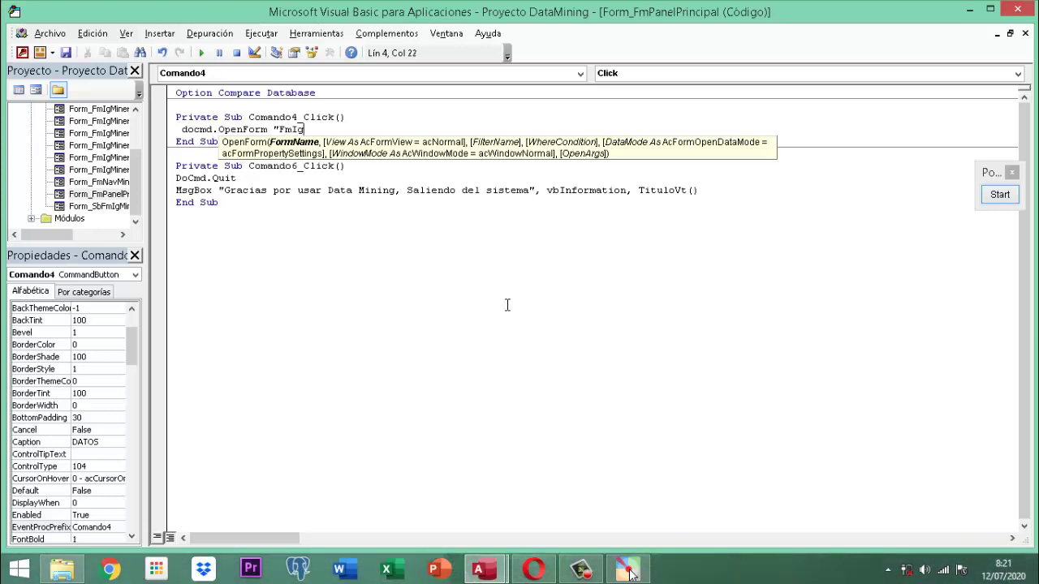
pyautogui.write('Mineria_Datos"')
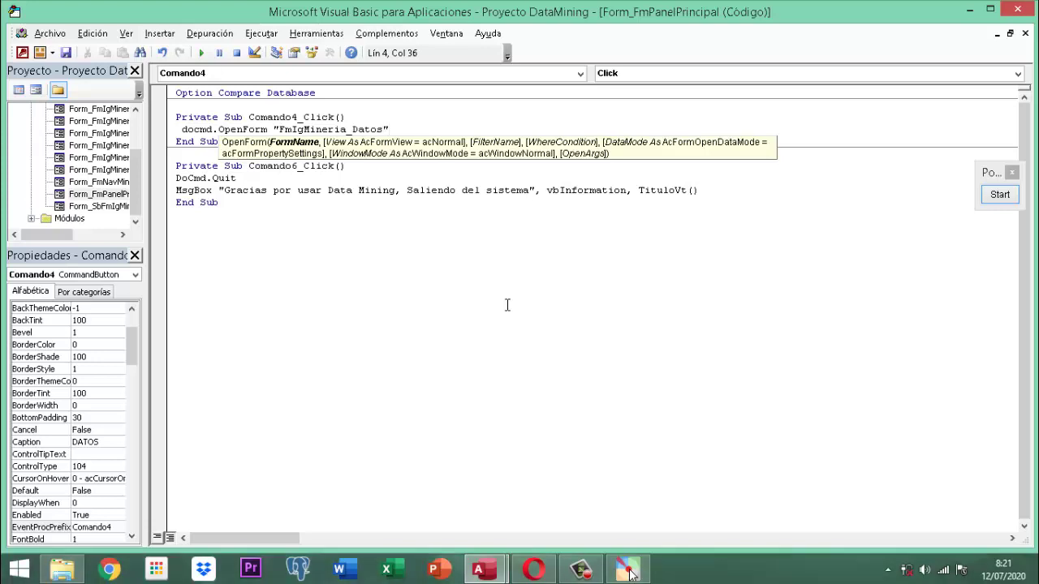
pyautogui.click(1027, 12)
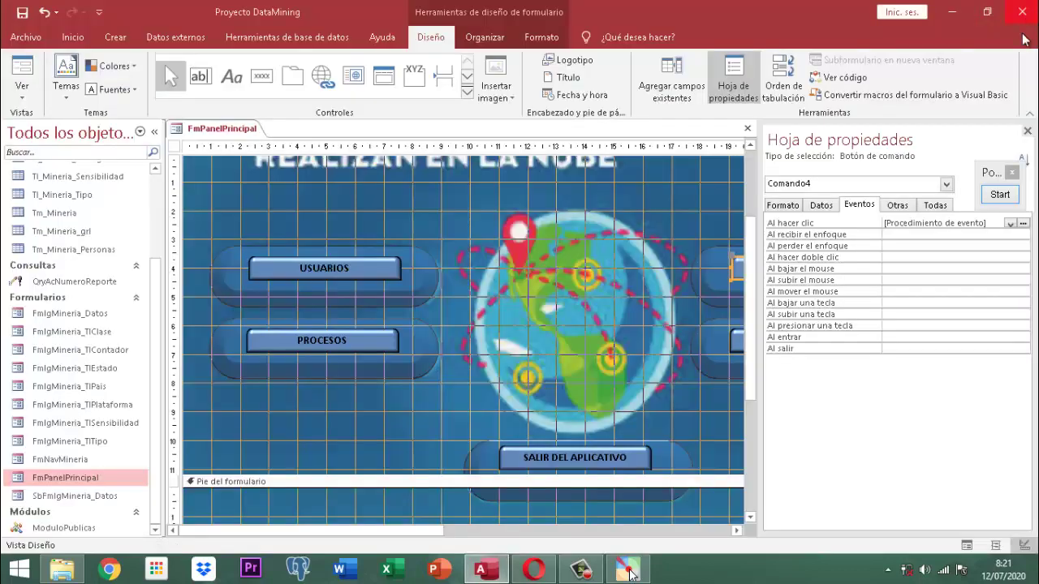
# Step: Hide the property sheet, save the FmPanelPrincipal form and close it
pyautogui.click(1026, 131)
pyautogui.click(978, 245)
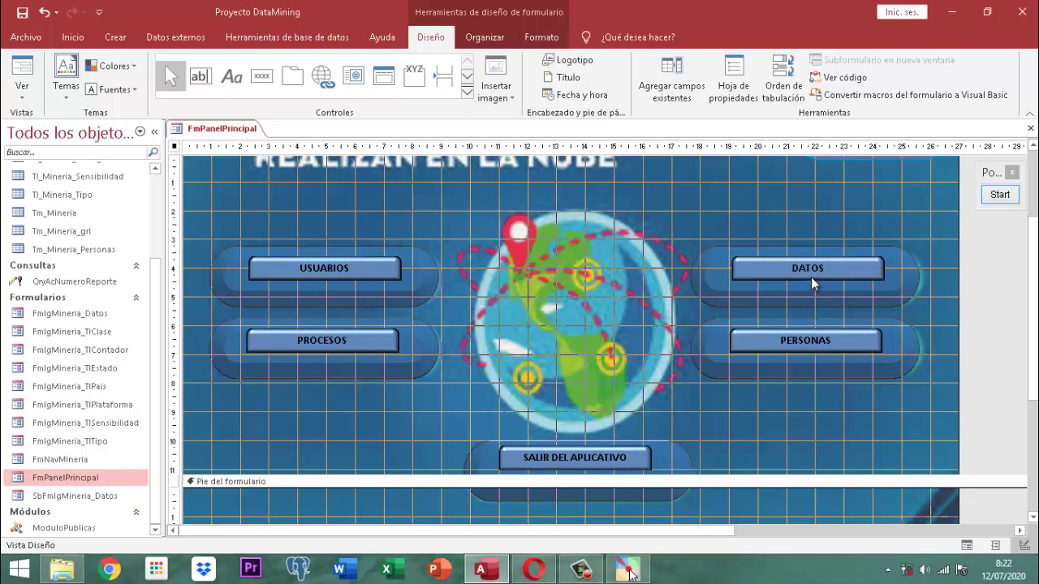
pyautogui.rightClick(206, 129)
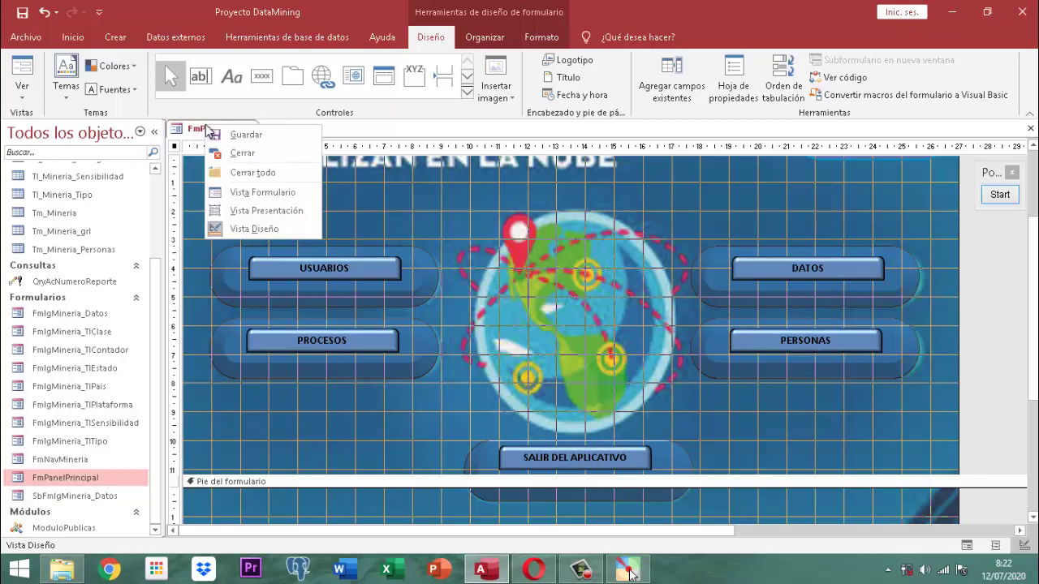
pyautogui.click(236, 133)
pyautogui.rightClick(237, 128)
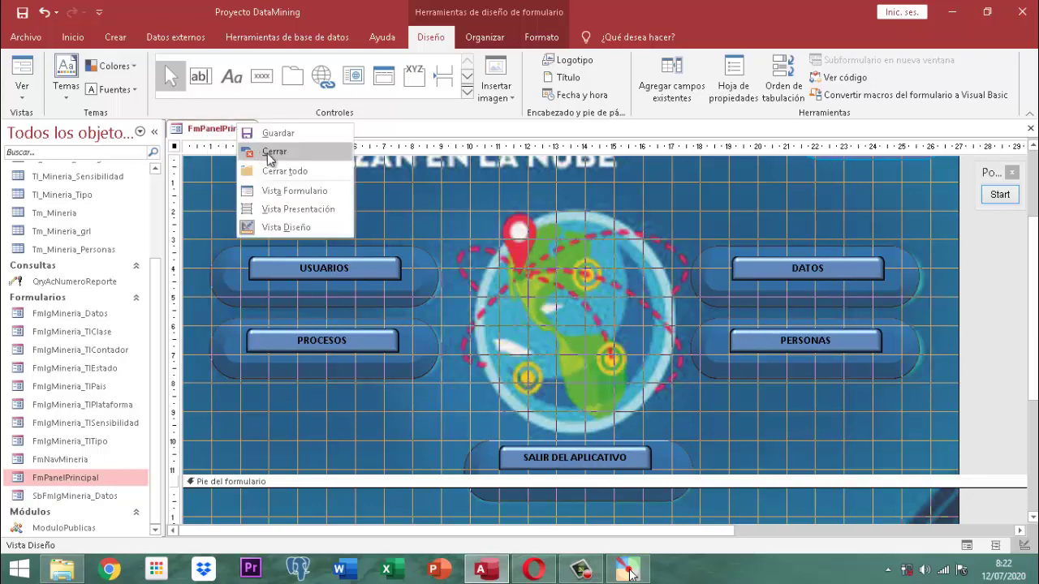
pyautogui.click(269, 154)
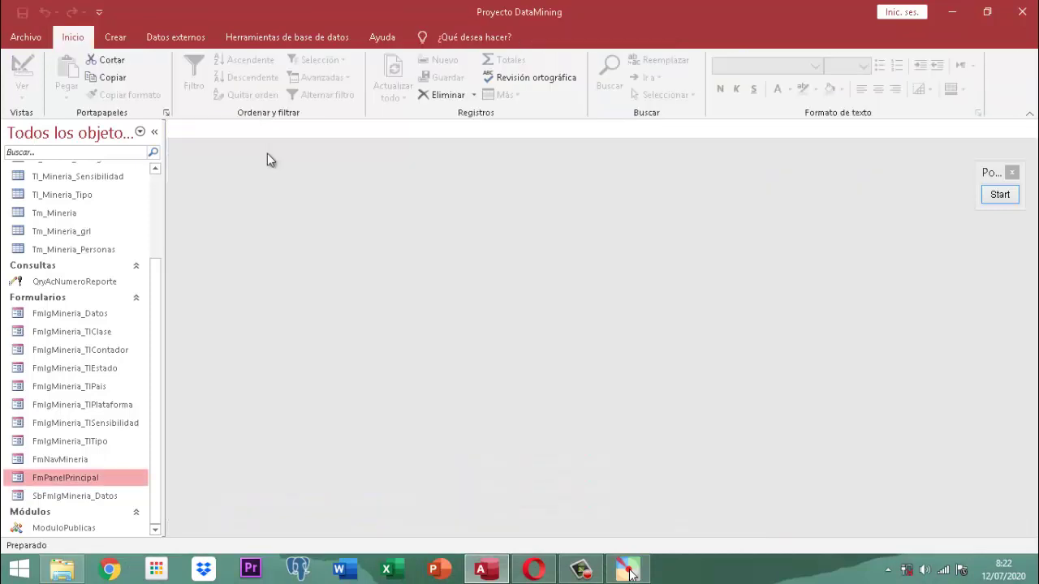
# Step: Set FmPanelPrincipal as the display form in the current database options and accept the change
pyautogui.click(24, 39)
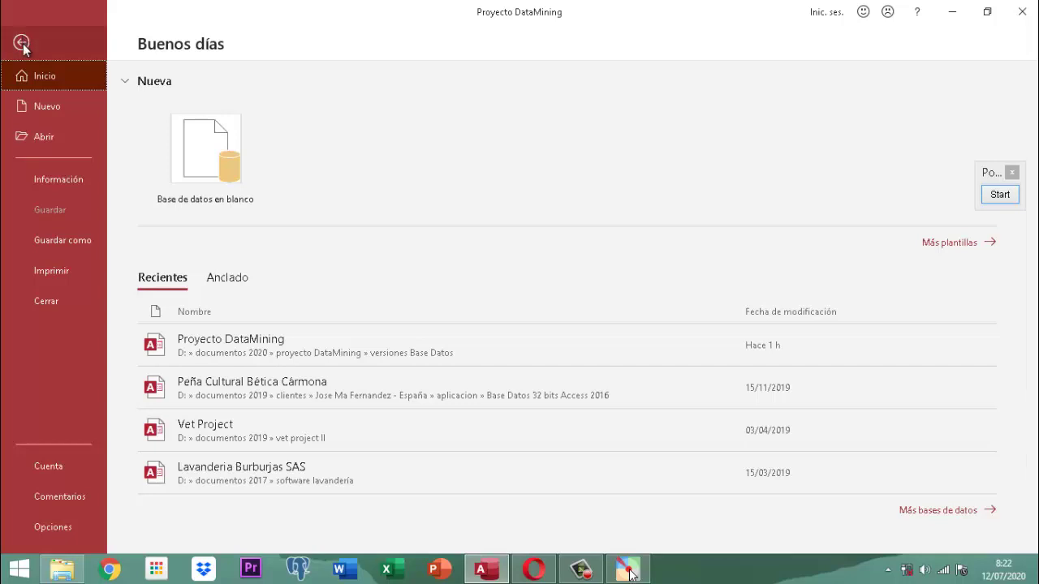
pyautogui.click(52, 526)
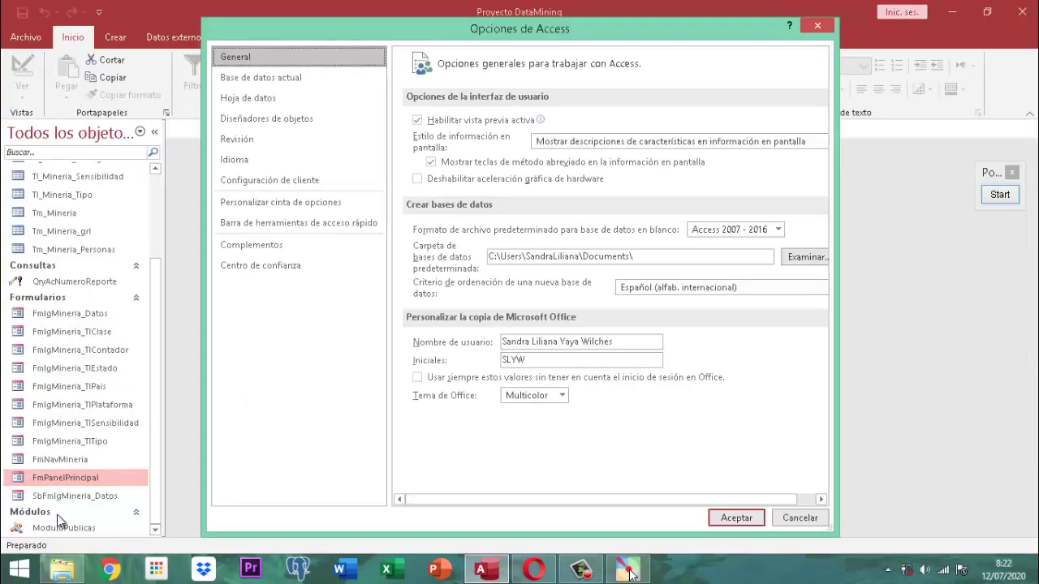
pyautogui.click(248, 77)
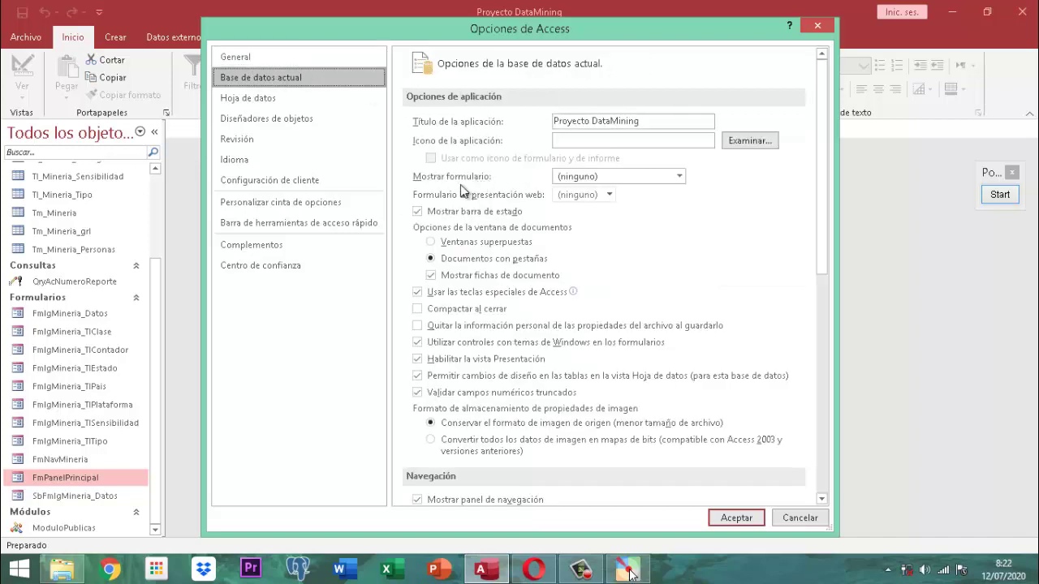
pyautogui.click(679, 177)
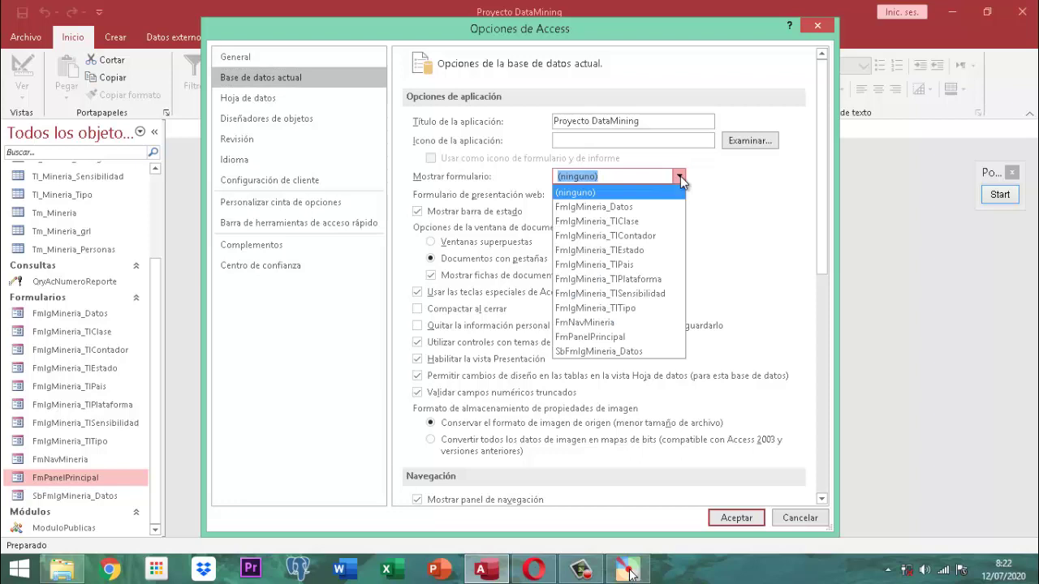
pyautogui.click(607, 336)
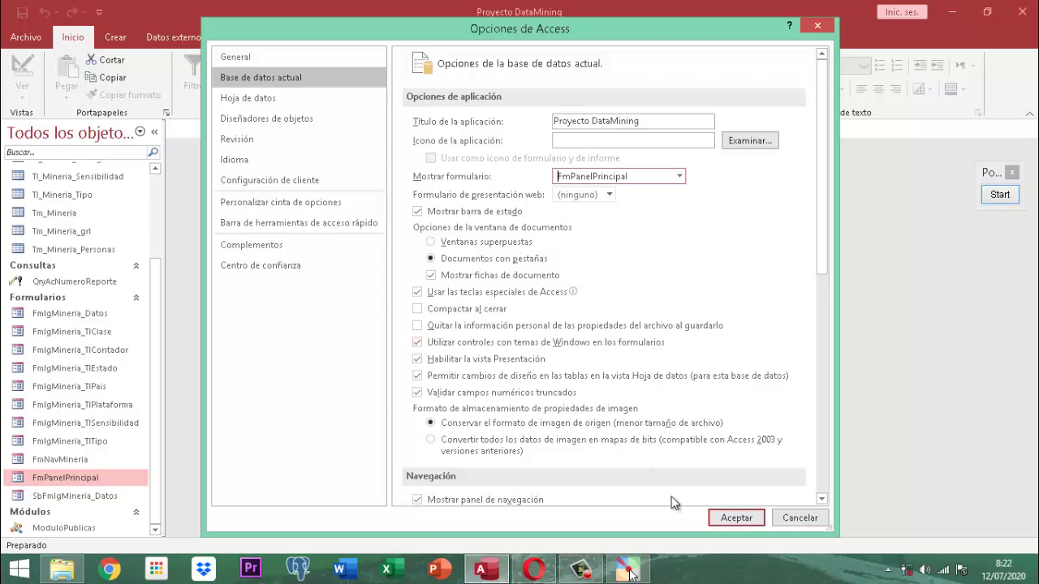
pyautogui.click(729, 517)
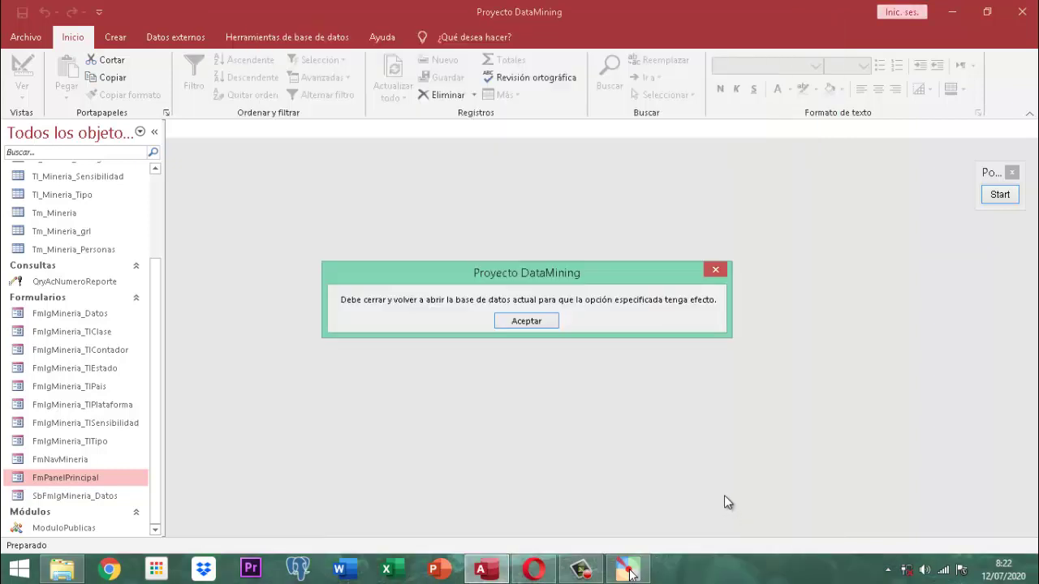
pyautogui.click(550, 325)
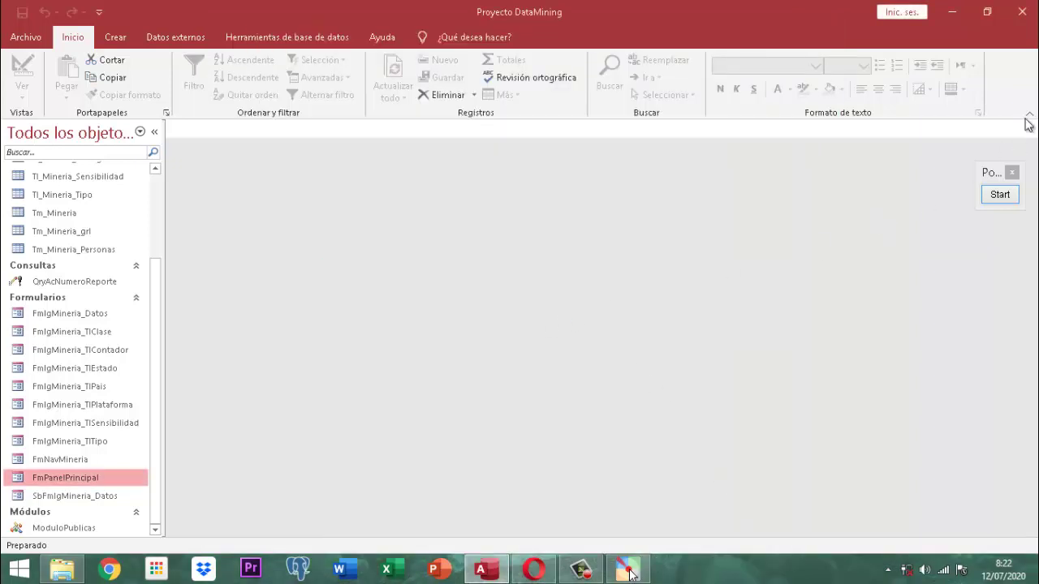
# Step: Close the Pointofix tool and the Access database, and exit the Opera browser
pyautogui.click(1012, 172)
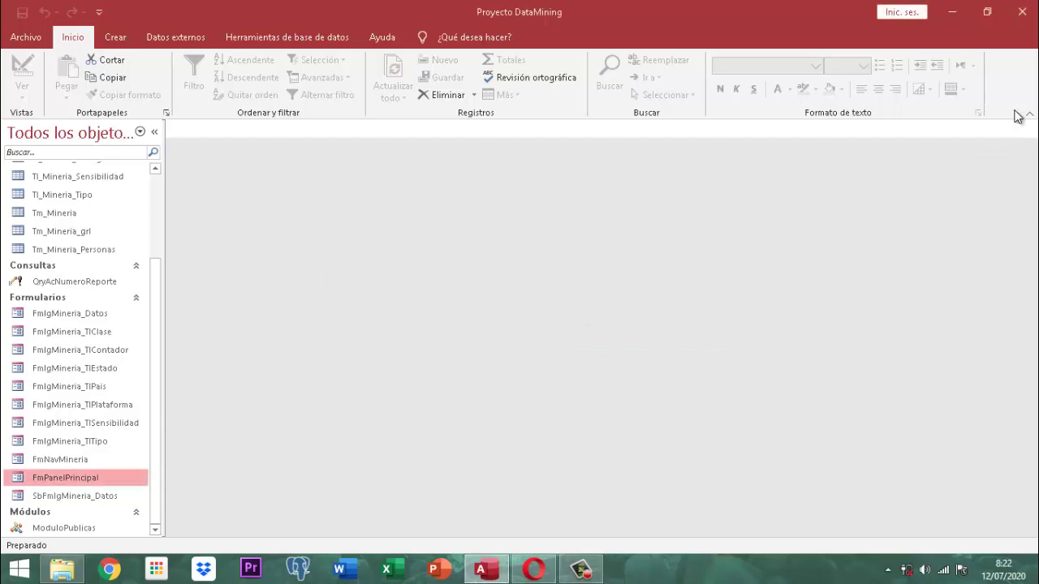
pyautogui.click(1022, 12)
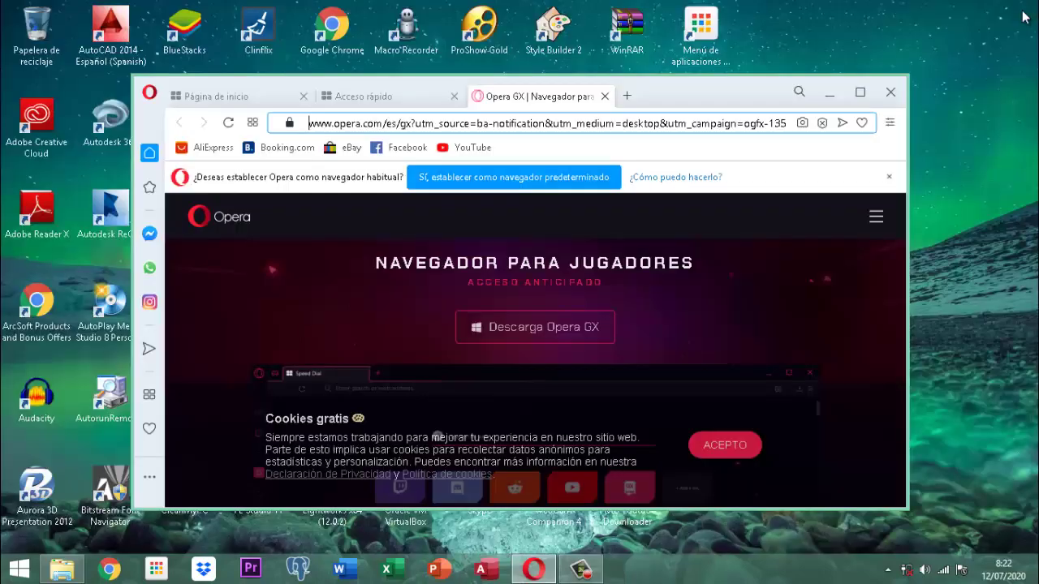
pyautogui.click(890, 93)
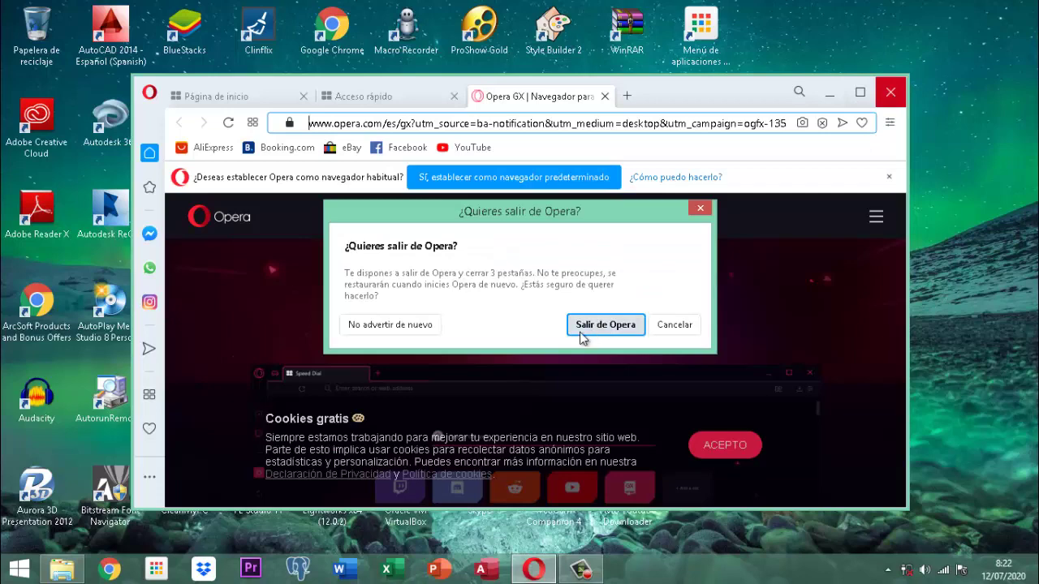
pyautogui.click(604, 324)
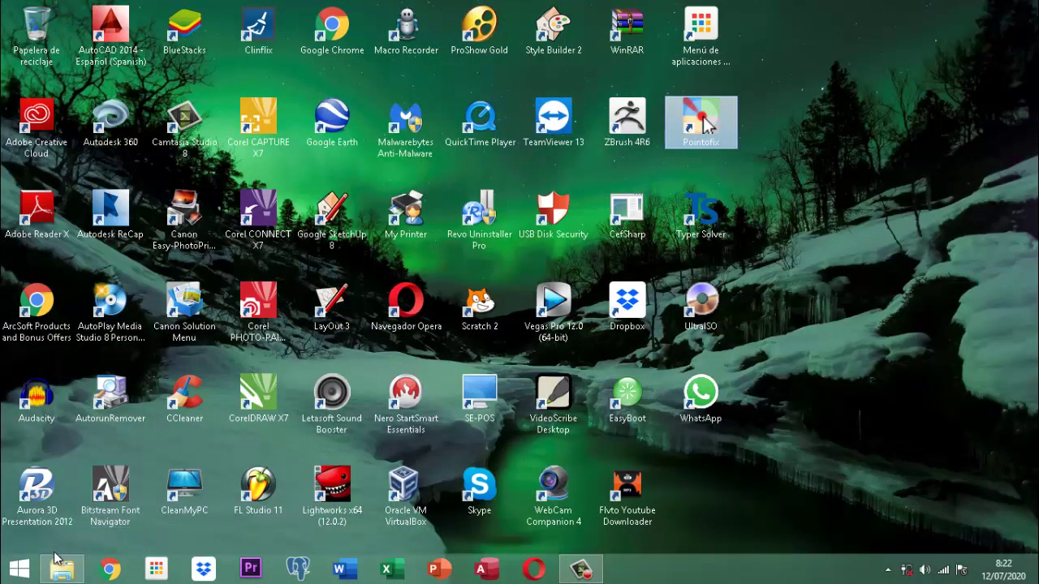
# Step: Switch to File Explorer, open the Proyecto DataMining database, test its SALIR DEL APLICATIVO button, and open the database again
pyautogui.click(73, 570)
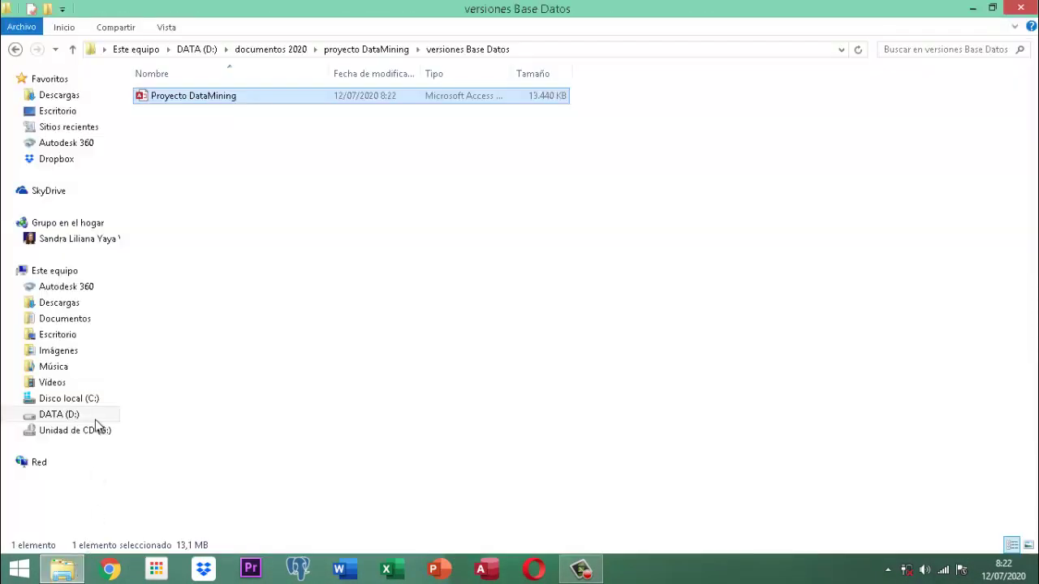
pyautogui.doubleClick(179, 95)
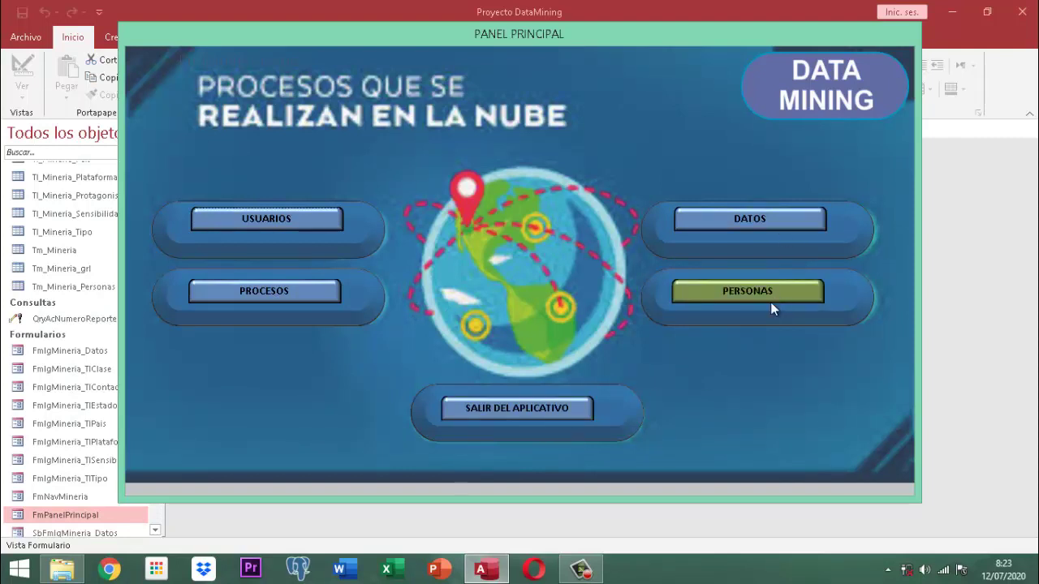
pyautogui.click(526, 410)
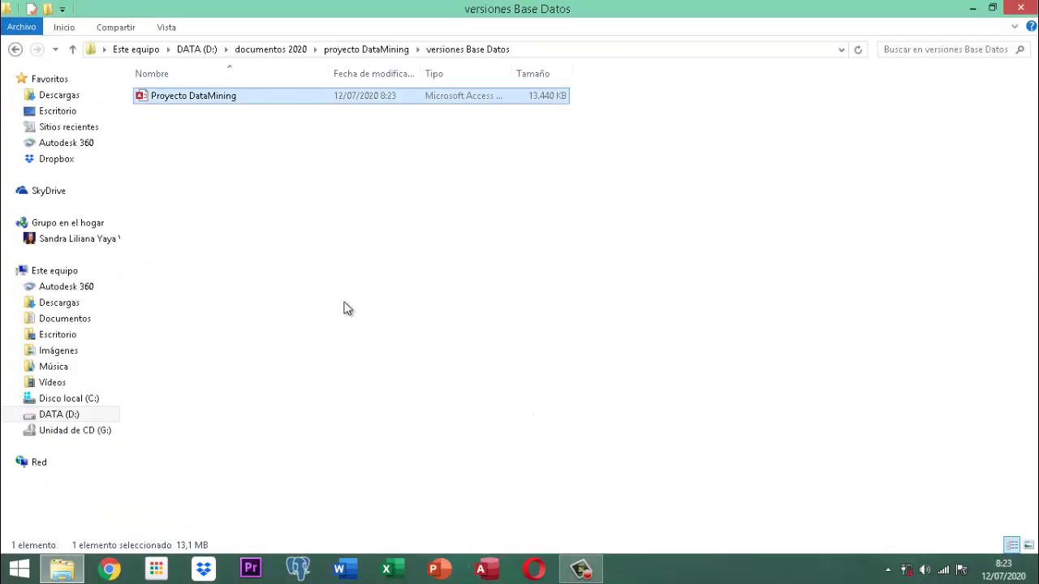
pyautogui.doubleClick(190, 99)
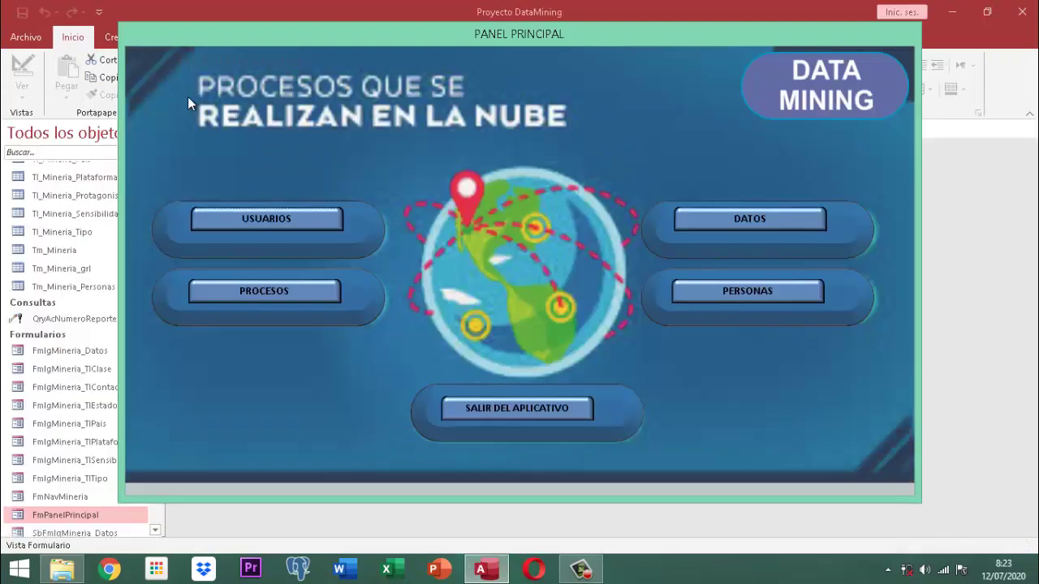
# Step: Test the DATOS button and the data form's return button, then exit the application and close the File Explorer window
pyautogui.click(753, 220)
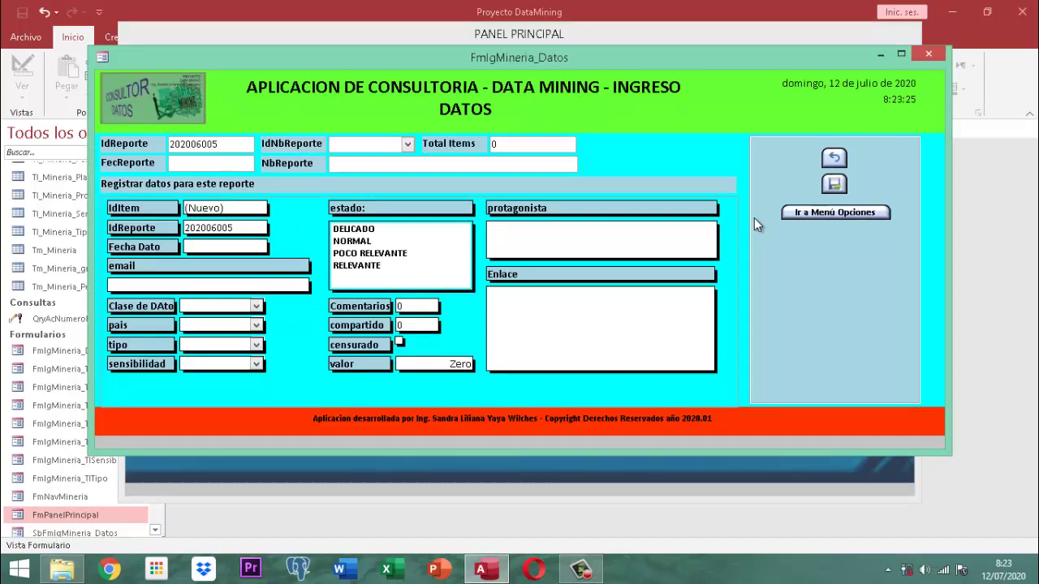
pyautogui.click(833, 158)
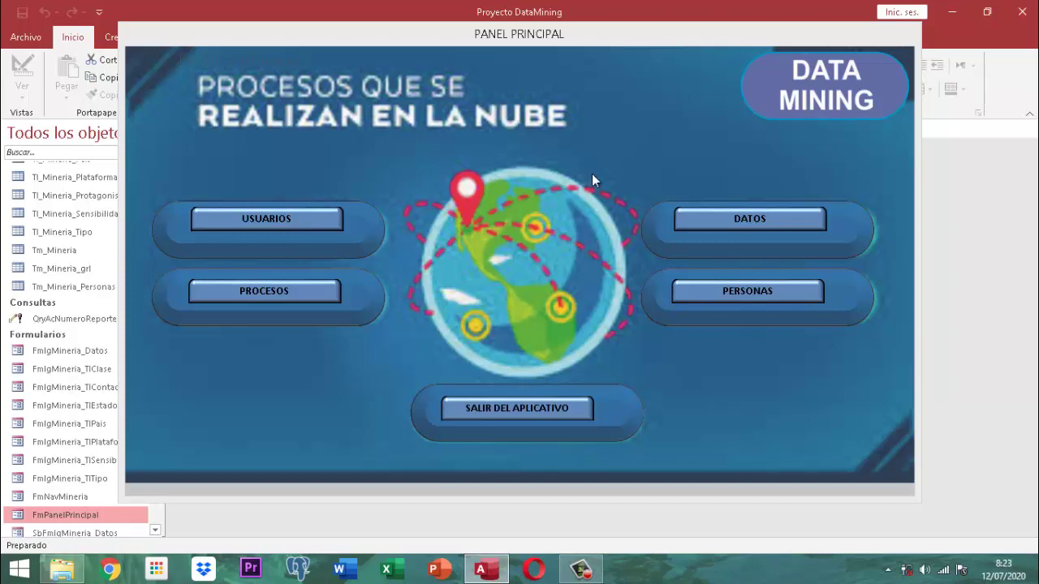
pyautogui.click(516, 408)
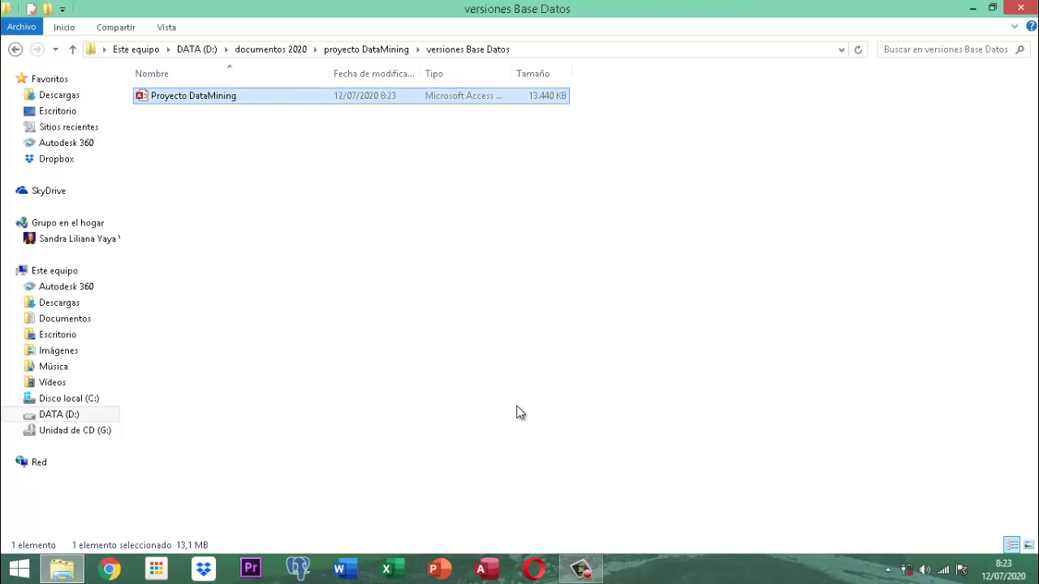
pyautogui.click(1016, 11)
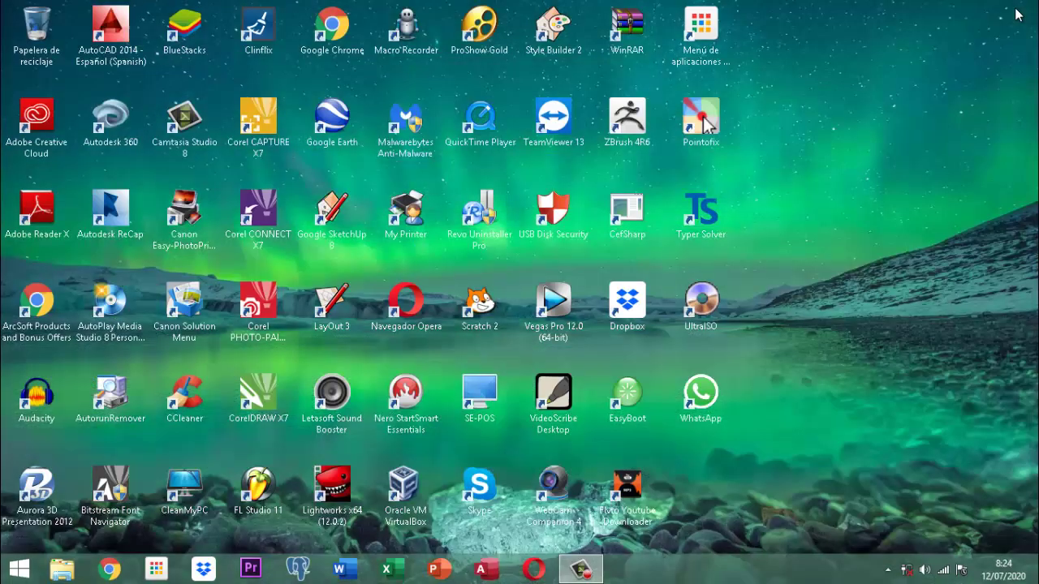